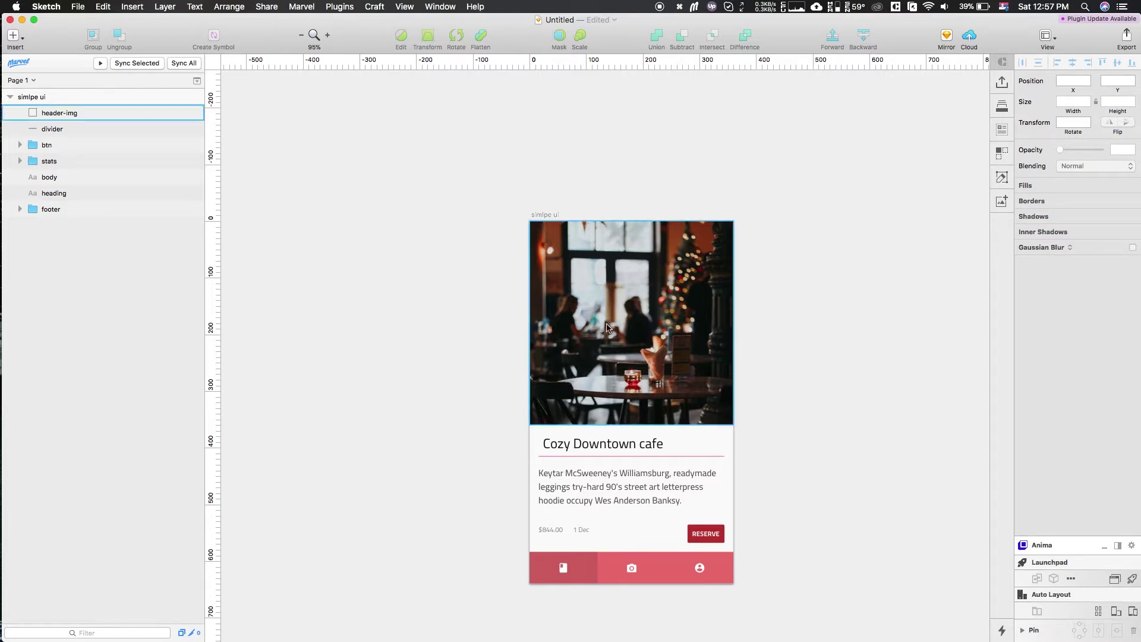
- Pin the header-img layer to the left, top and right edges of the artboard
{"action": "left_click", "coordinate": [713, 315]}
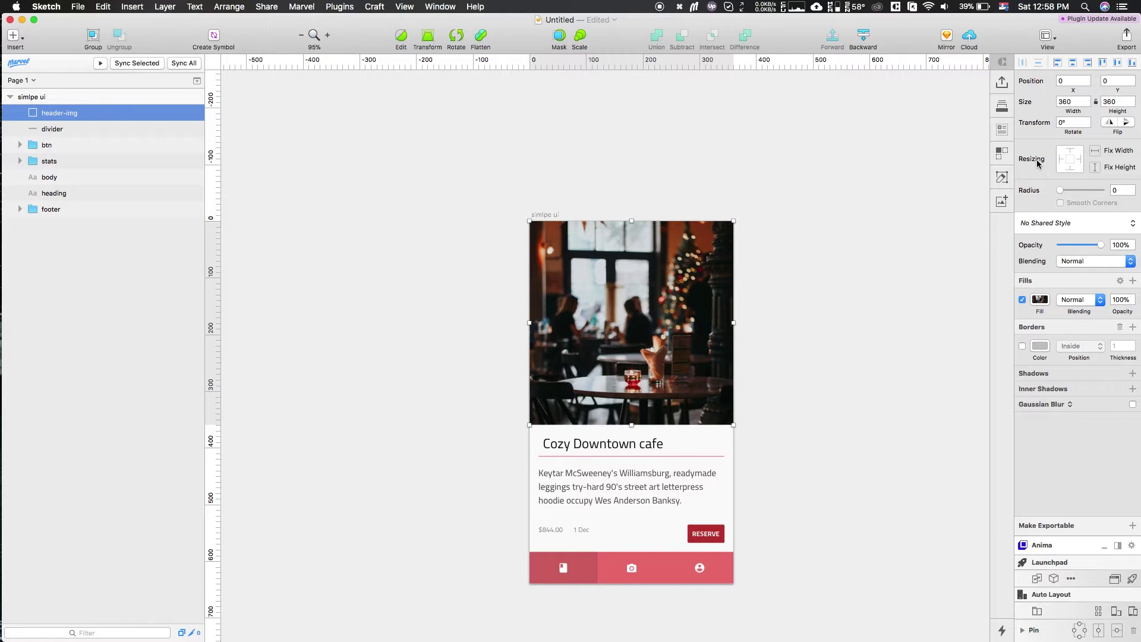
{"action": "scroll", "coordinate": [882, 326], "scroll_direction": "right", "scroll_amount": 2}
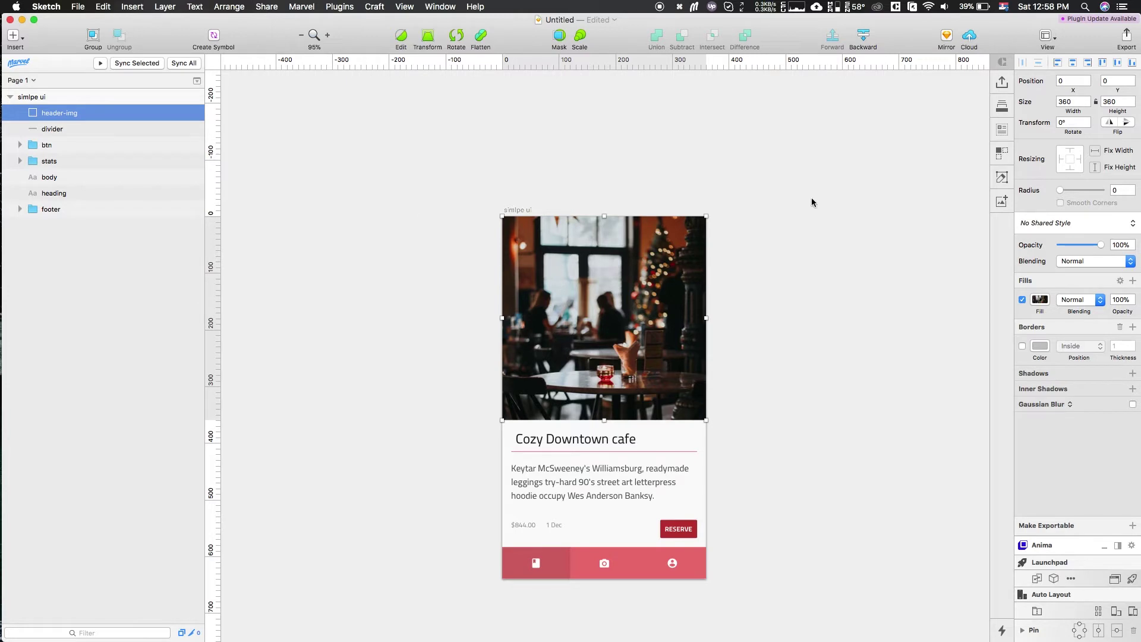
{"action": "left_click", "coordinate": [511, 211]}
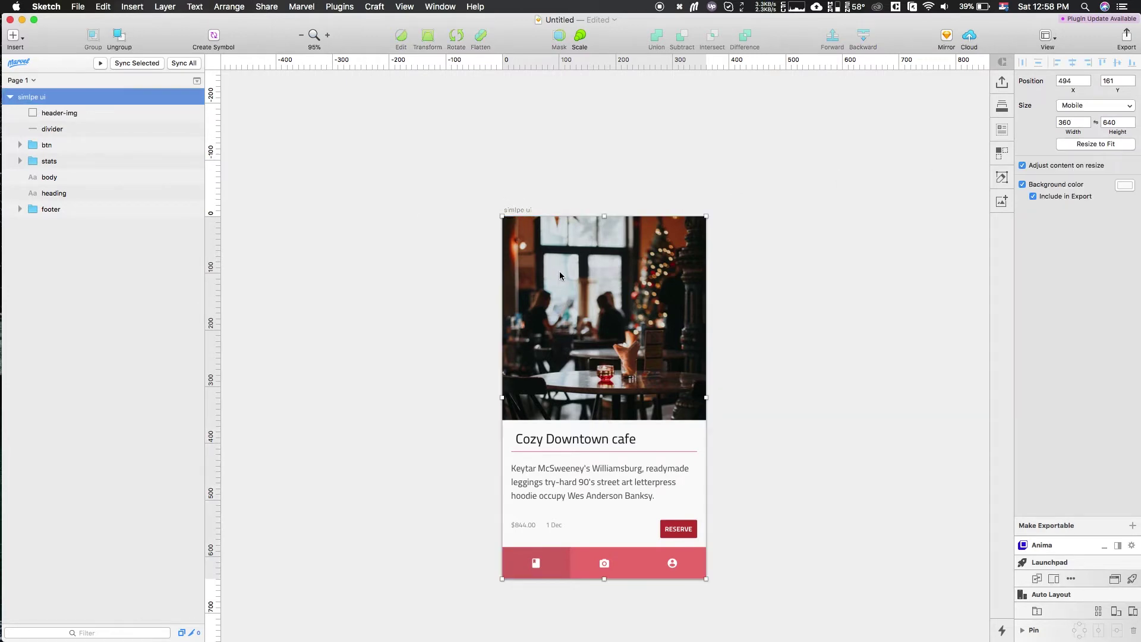
{"action": "left_click", "coordinate": [96, 114]}
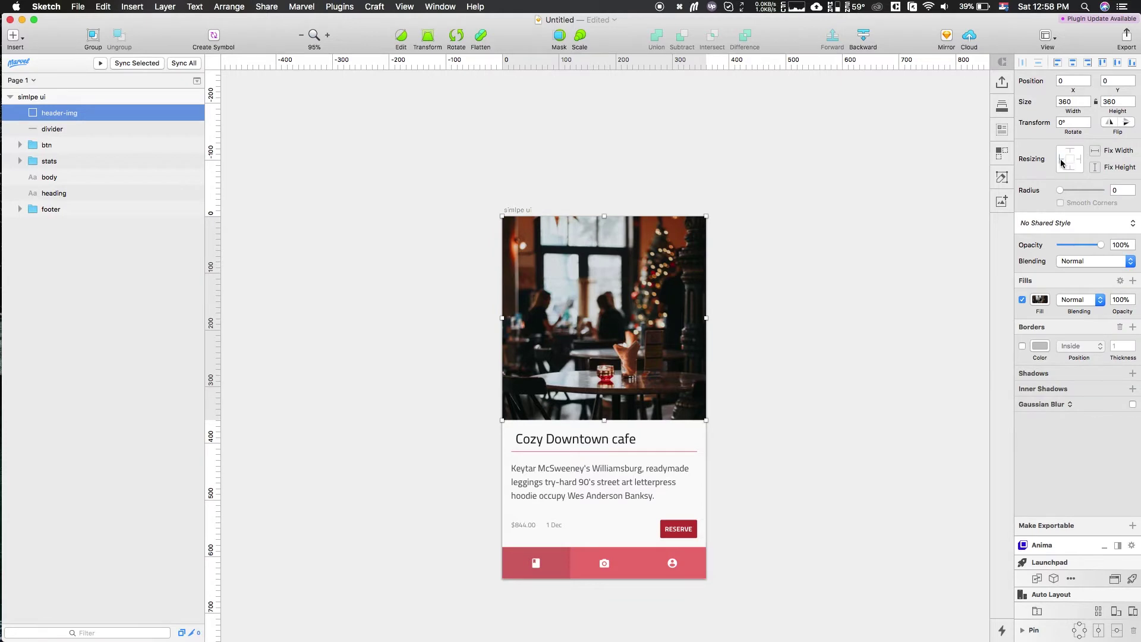
{"action": "left_click", "coordinate": [1062, 160]}
- Test the header image's pinning by enlarging the artboard to about 809 × 835, and undo the resize
{"action": "scroll", "coordinate": [803, 298], "scroll_direction": "down", "scroll_amount": 5}
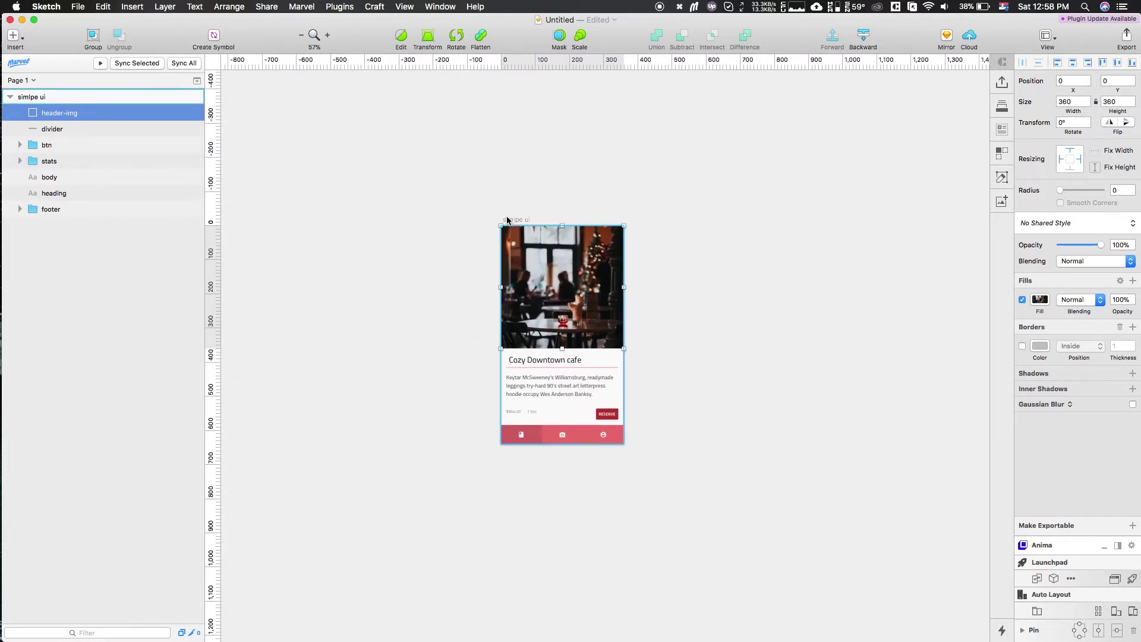
{"action": "left_click", "coordinate": [507, 220]}
{"action": "scroll", "coordinate": [534, 309], "scroll_direction": "down", "scroll_amount": 2}
{"action": "scroll", "coordinate": [535, 309], "scroll_direction": "right", "scroll_amount": 2}
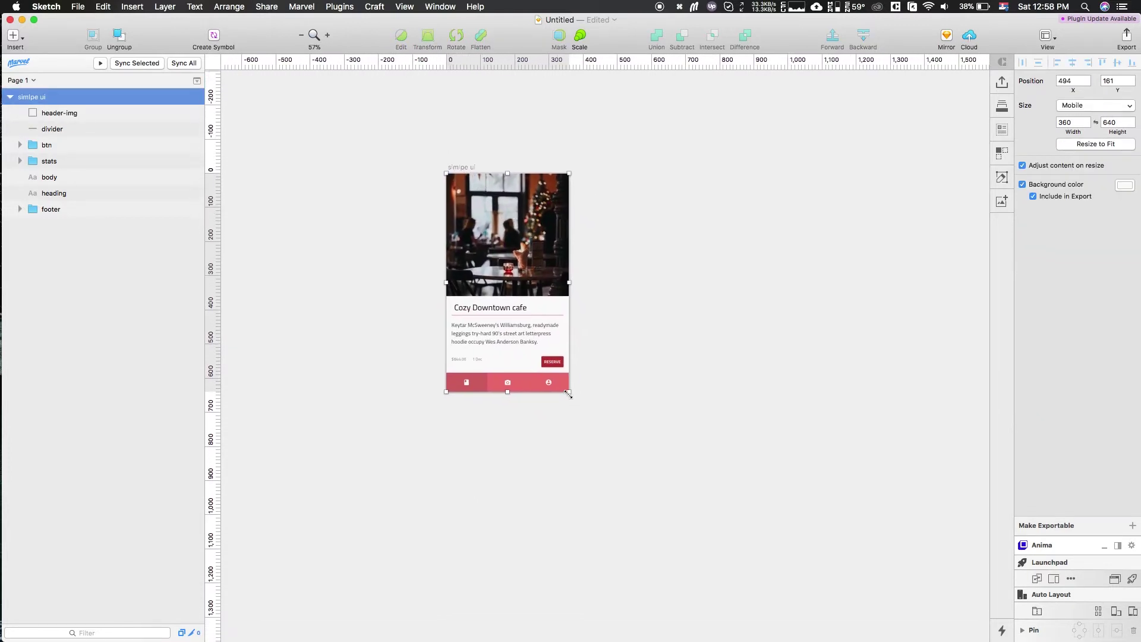
{"action": "left_click_drag", "start_coordinate": [568, 393], "coordinate": [722, 459]}
{"action": "key", "text": "cmd+z"}
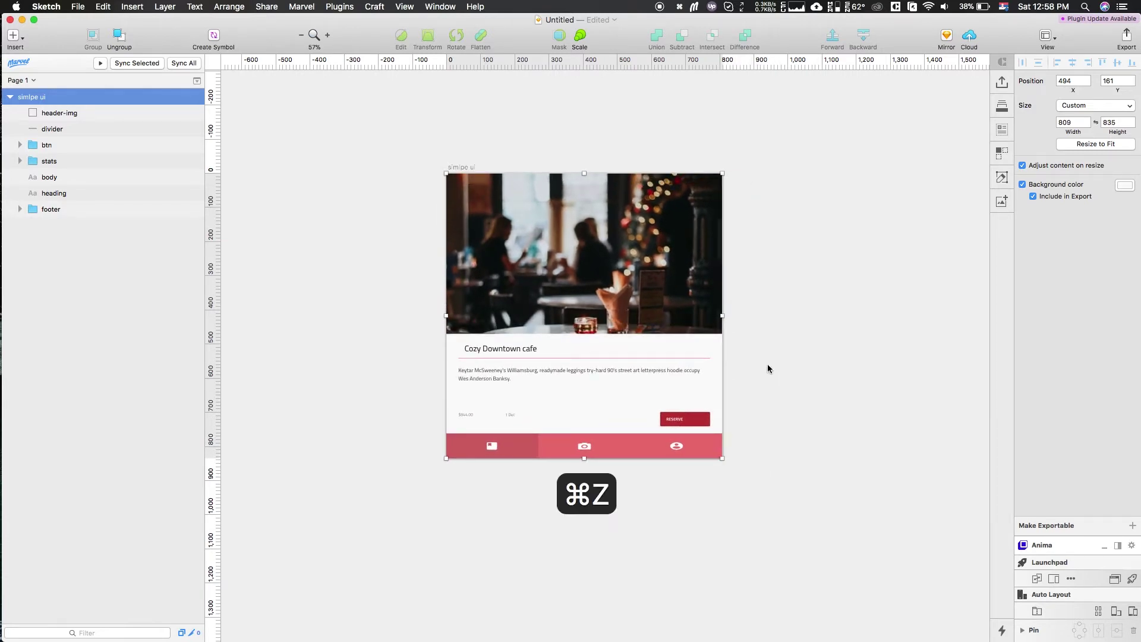
- Fix the height of the header-img layer in its resizing constraints
{"action": "scroll", "coordinate": [515, 236], "scroll_direction": "up", "scroll_amount": 5}
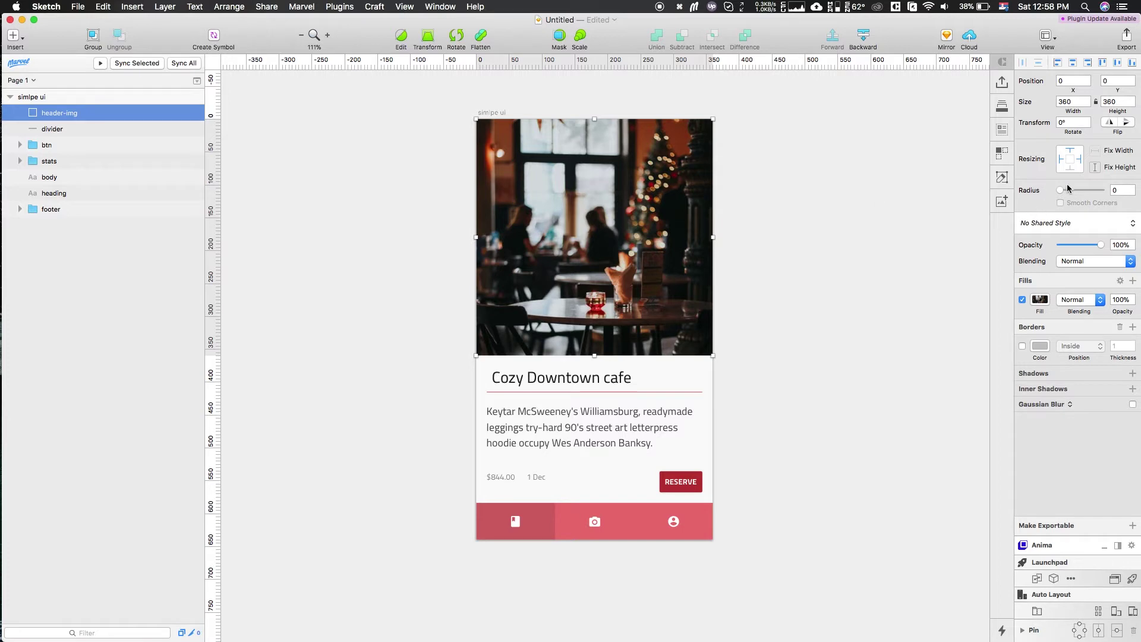
{"action": "left_click", "coordinate": [1095, 168]}
- Test the header image's fixed height by enlarging the artboard to about 1334 × 772, and undo the resize
{"action": "scroll", "coordinate": [636, 318], "scroll_direction": "down", "scroll_amount": 5}
{"action": "scroll", "coordinate": [631, 316], "scroll_direction": "down", "scroll_amount": 1}
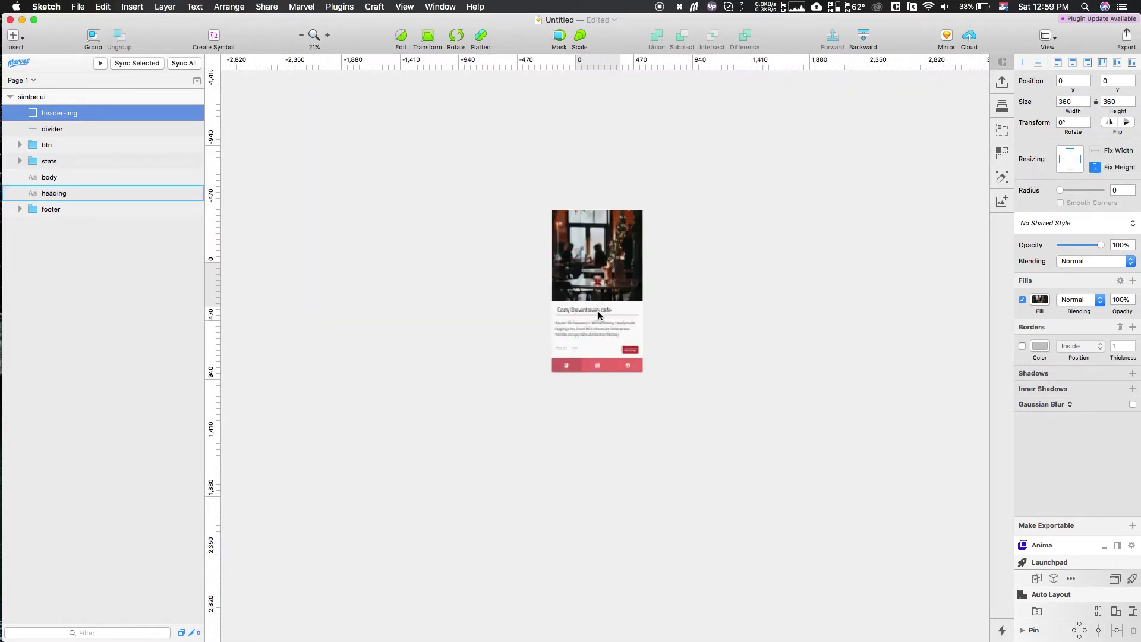
{"action": "left_click", "coordinate": [559, 205]}
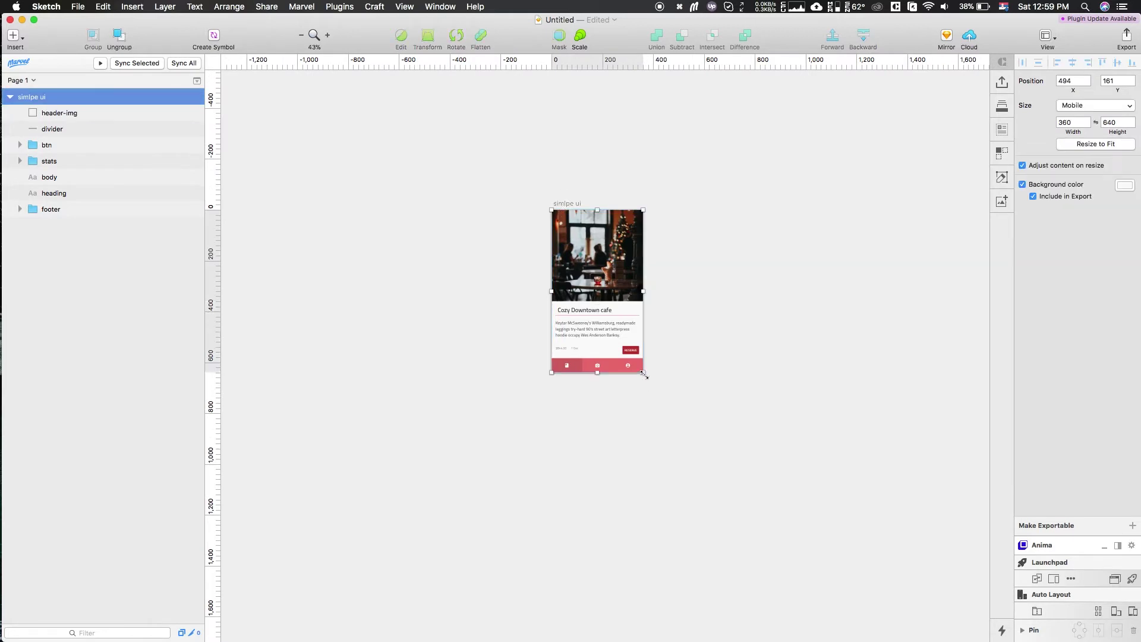
{"action": "left_click_drag", "start_coordinate": [643, 372], "coordinate": [891, 407]}
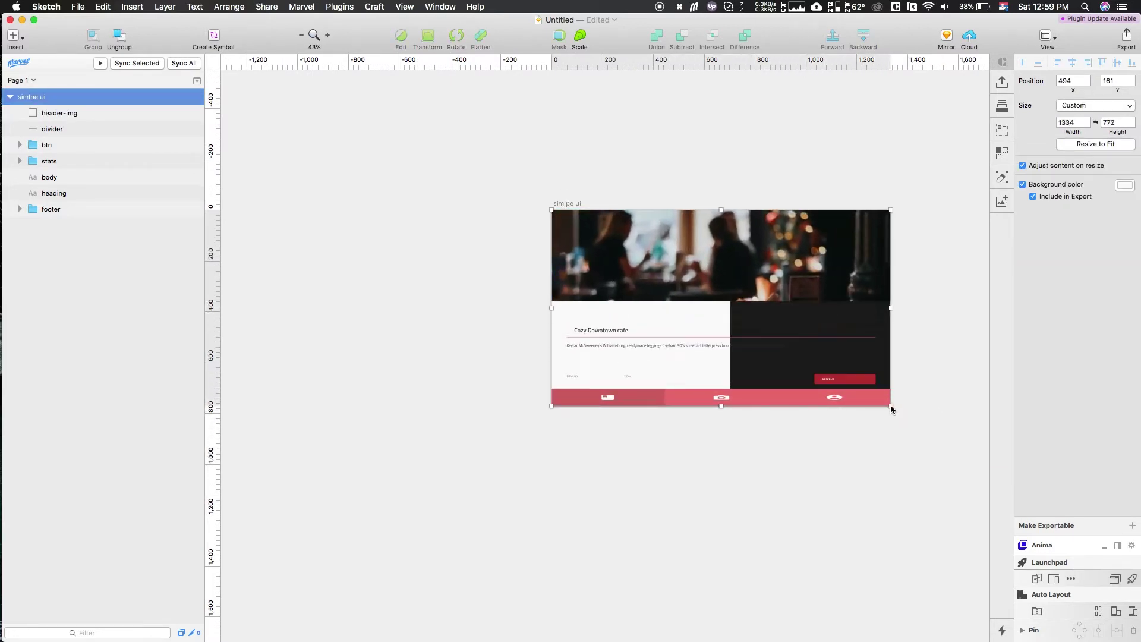
{"action": "key", "text": "super+z"}
{"action": "key", "text": "super+z"}
{"action": "key", "text": "super+z"}
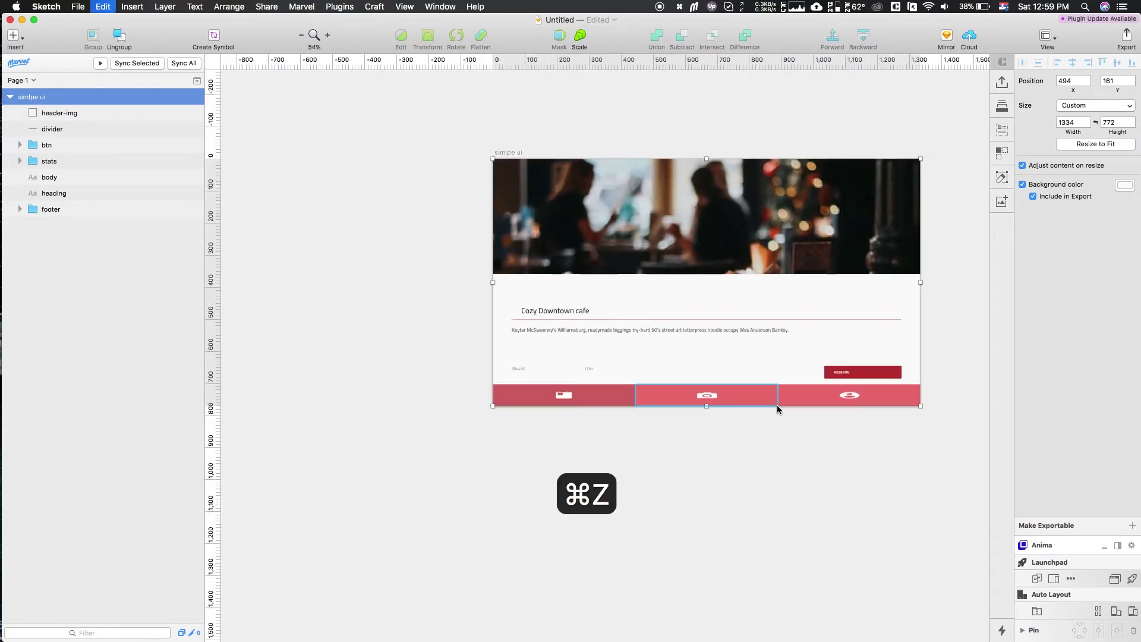
- Check how the unconstrained footer reacts by stretching the artboard to about 1091 high, and undo the stretch
{"action": "scroll", "coordinate": [560, 209], "scroll_direction": "up", "scroll_amount": 5}
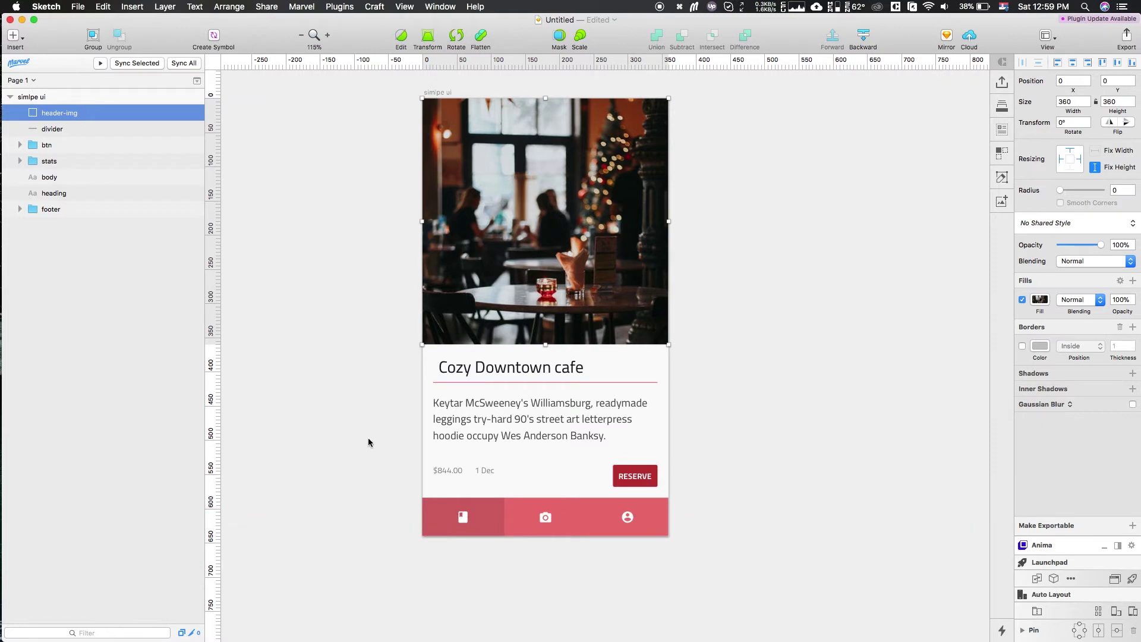
{"action": "left_click", "coordinate": [508, 508]}
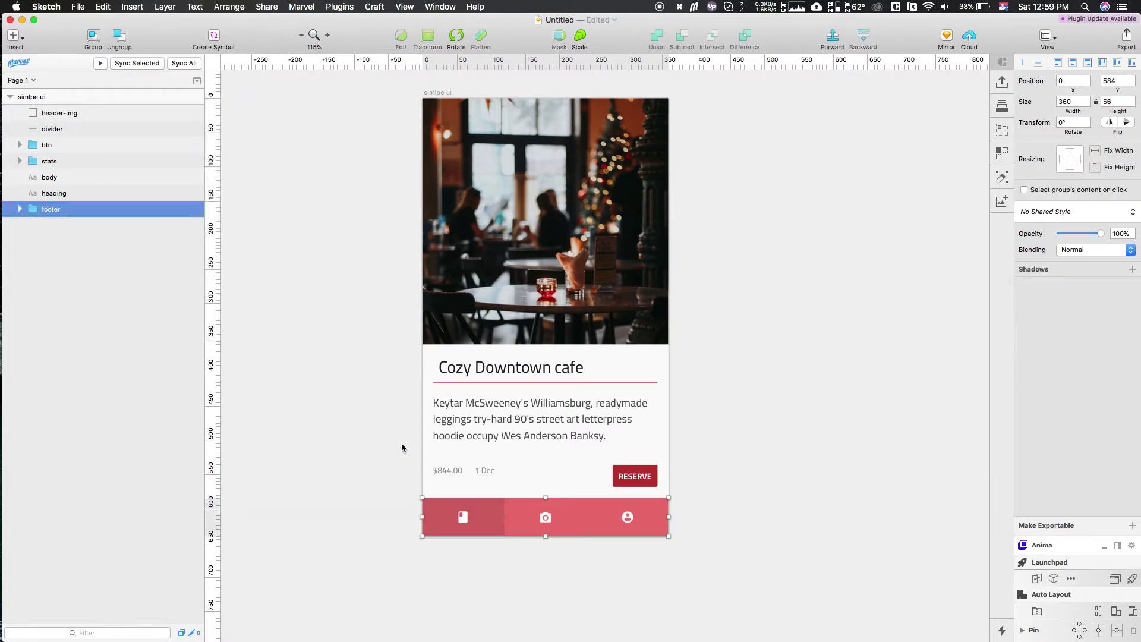
{"action": "scroll", "coordinate": [401, 447], "scroll_direction": "down", "scroll_amount": 5}
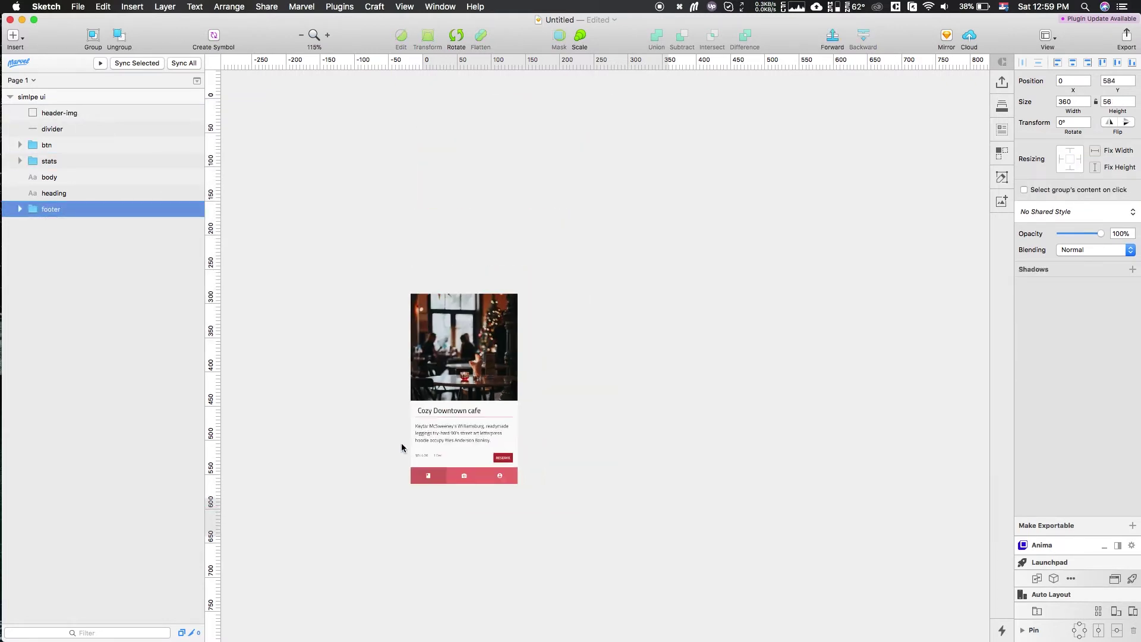
{"action": "left_click", "coordinate": [455, 201]}
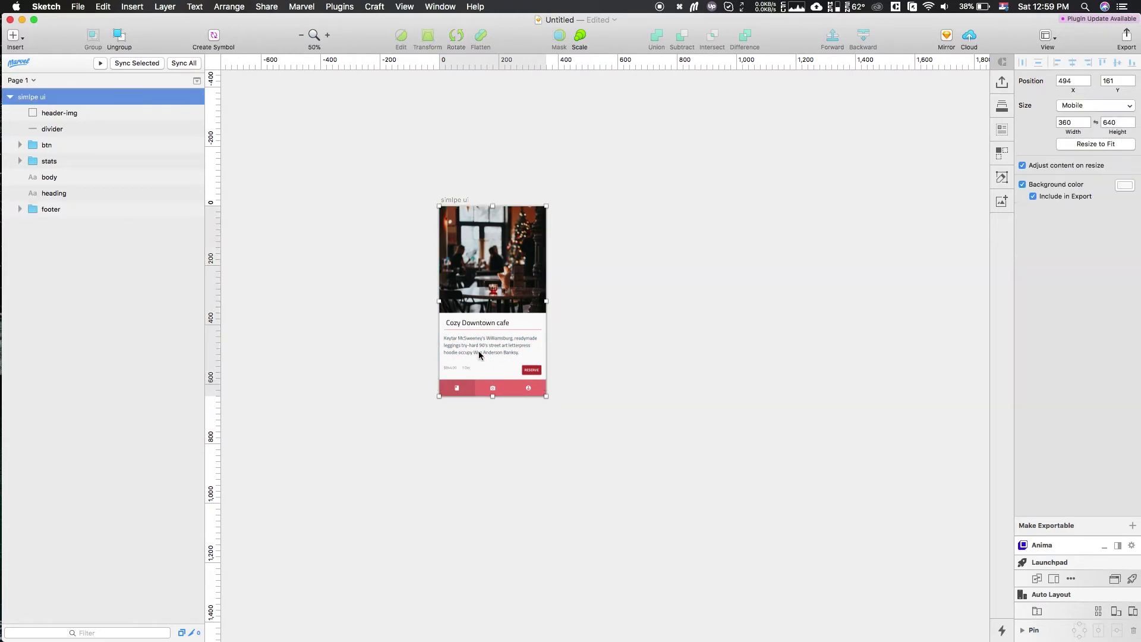
{"action": "left_click_drag", "start_coordinate": [492, 396], "coordinate": [492, 530]}
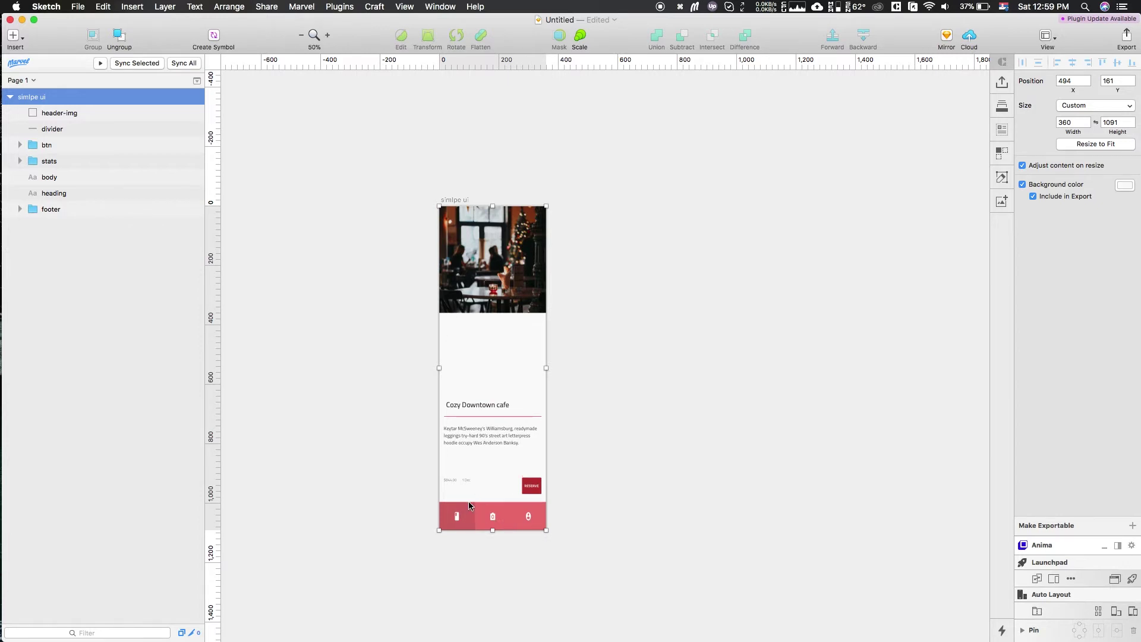
{"action": "key", "text": "super+z"}
- Pin the footer group to the artboard's left, bottom and right edges and fix its height
{"action": "scroll", "coordinate": [487, 426], "scroll_direction": "up", "scroll_amount": 5}
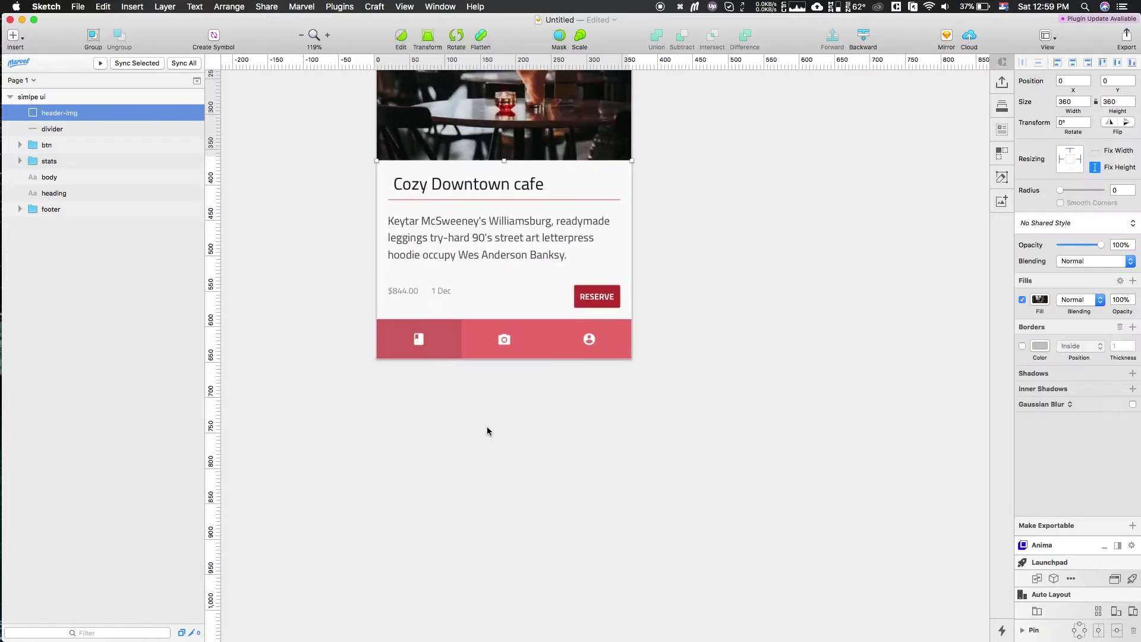
{"action": "scroll", "coordinate": [505, 297], "scroll_direction": "up", "scroll_amount": 3}
{"action": "left_click", "coordinate": [495, 401]}
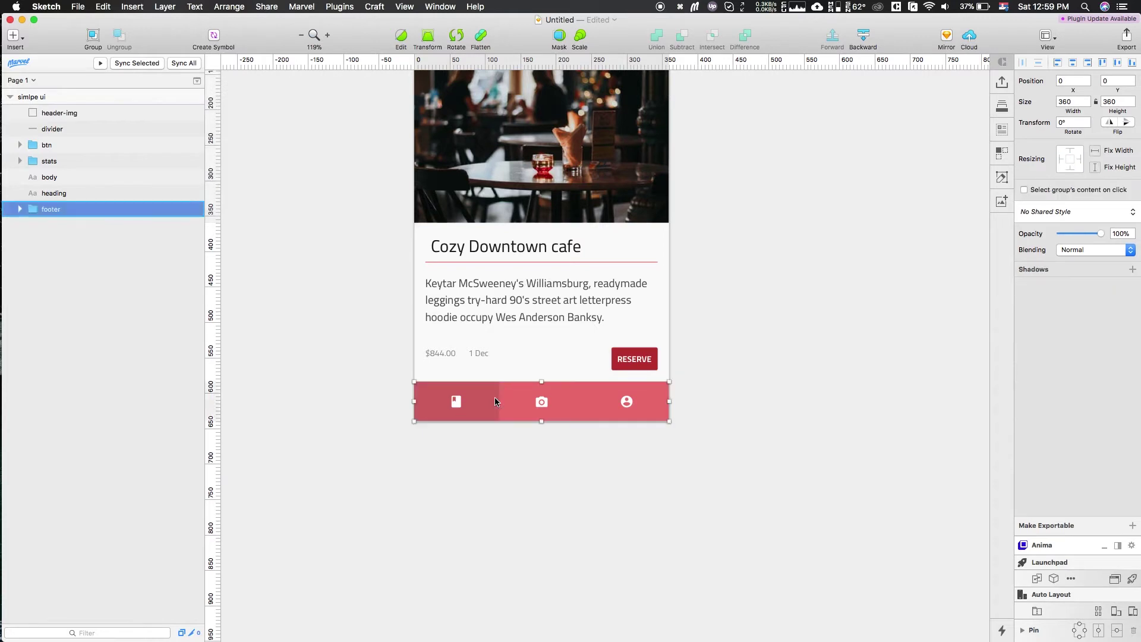
{"action": "left_click", "coordinate": [1070, 171]}
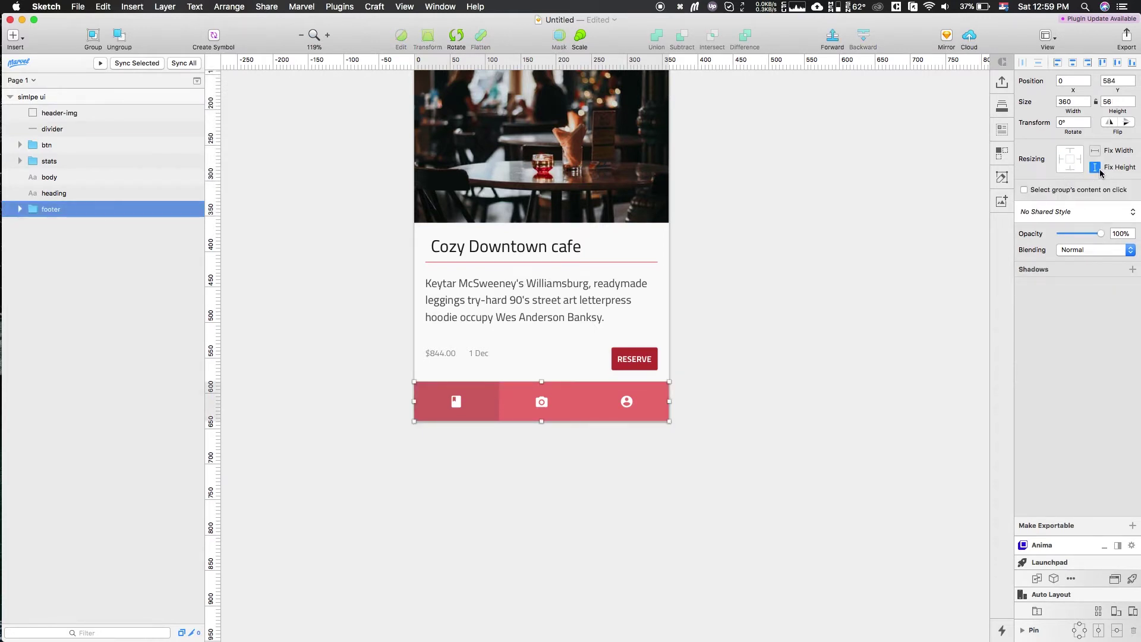
{"action": "left_click", "coordinate": [1062, 159]}
- Stretch the artboard to about 1258 high, inspect the spacing between header, text and footer, and undo the stretch
{"action": "scroll", "coordinate": [722, 268], "scroll_direction": "down", "scroll_amount": 5}
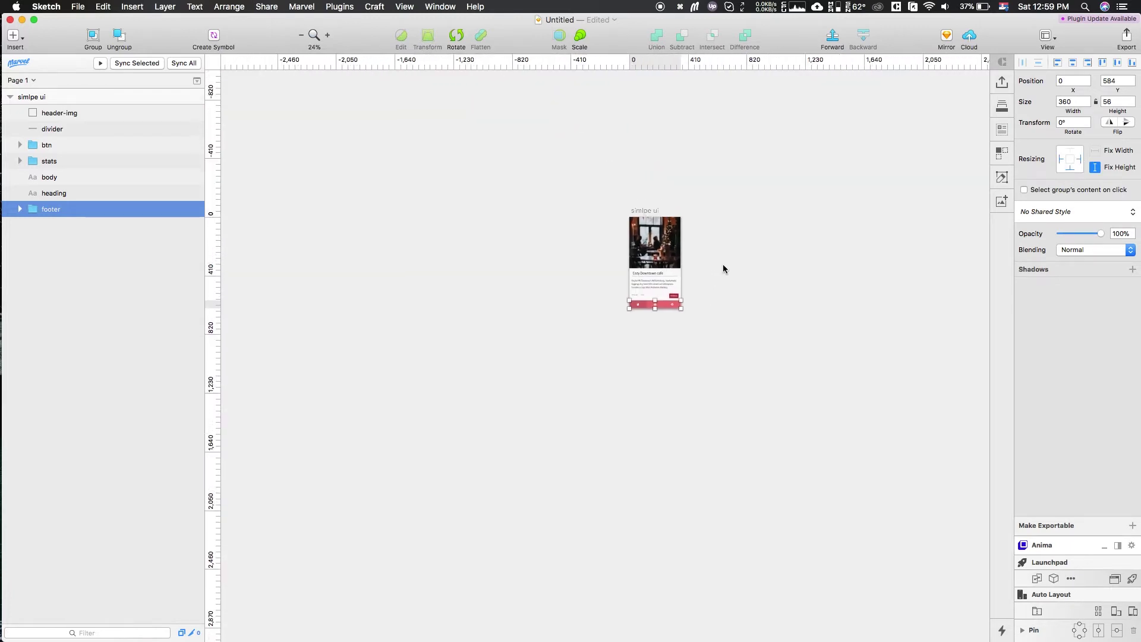
{"action": "scroll", "coordinate": [723, 265], "scroll_direction": "up", "scroll_amount": 2}
{"action": "left_click", "coordinate": [555, 165]}
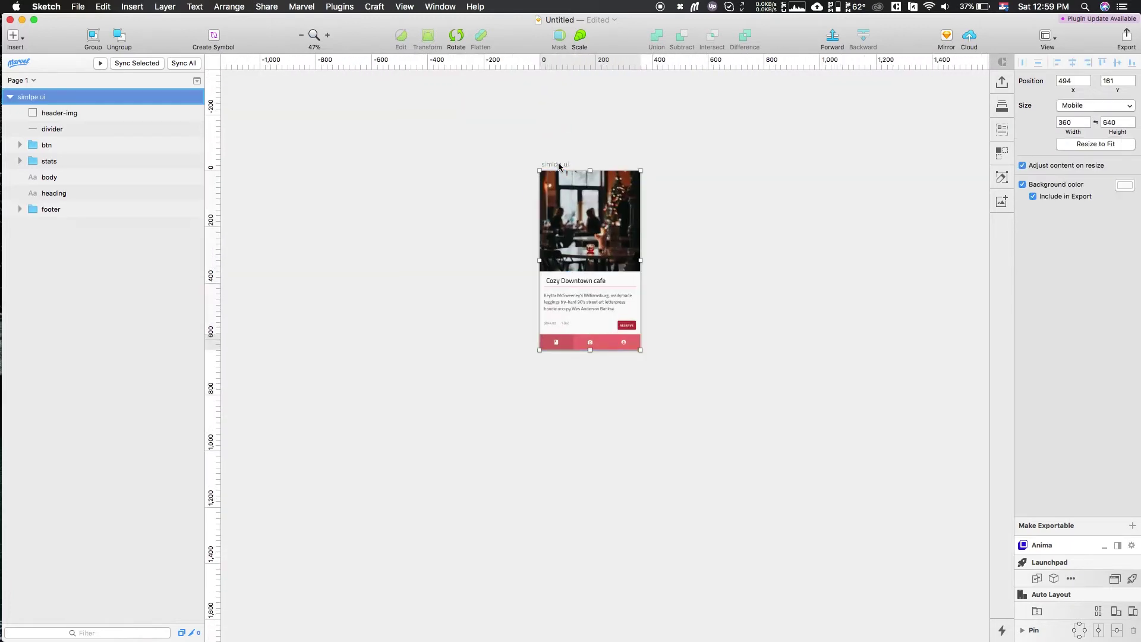
{"action": "left_click_drag", "start_coordinate": [591, 350], "coordinate": [591, 523]}
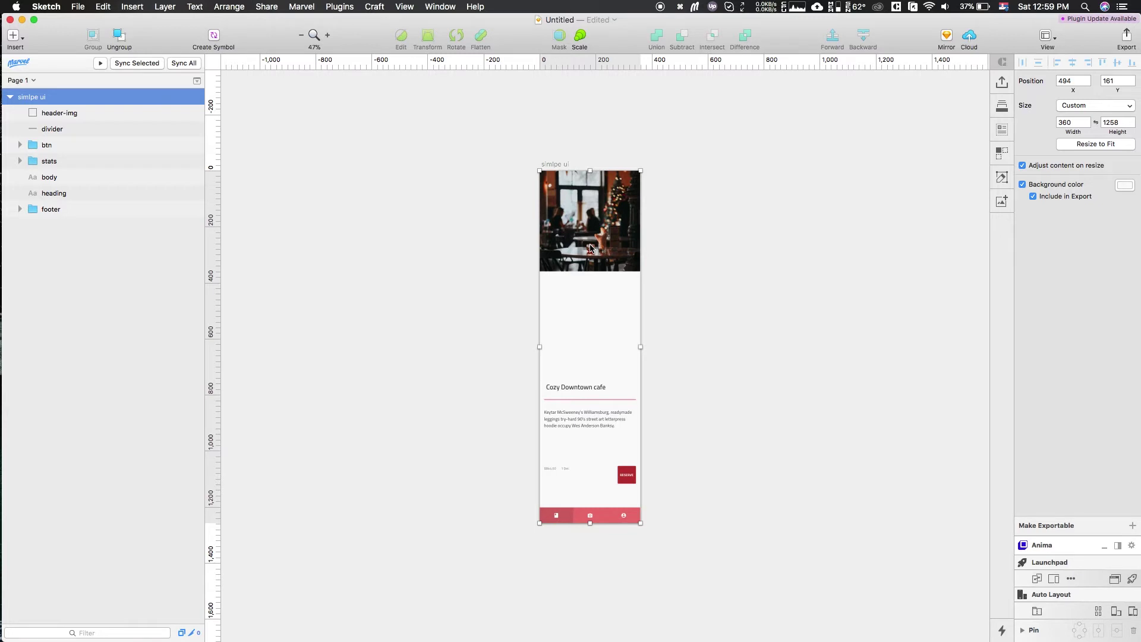
{"action": "scroll", "coordinate": [591, 369], "scroll_direction": "up", "scroll_amount": 3}
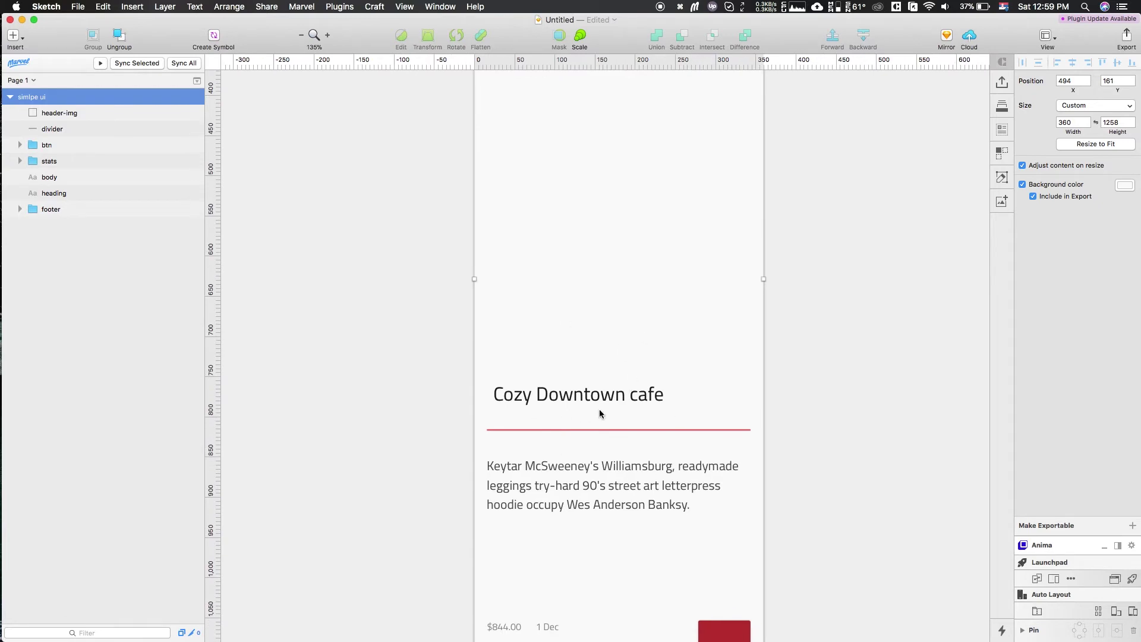
{"action": "scroll", "coordinate": [599, 408], "scroll_direction": "down", "scroll_amount": 3}
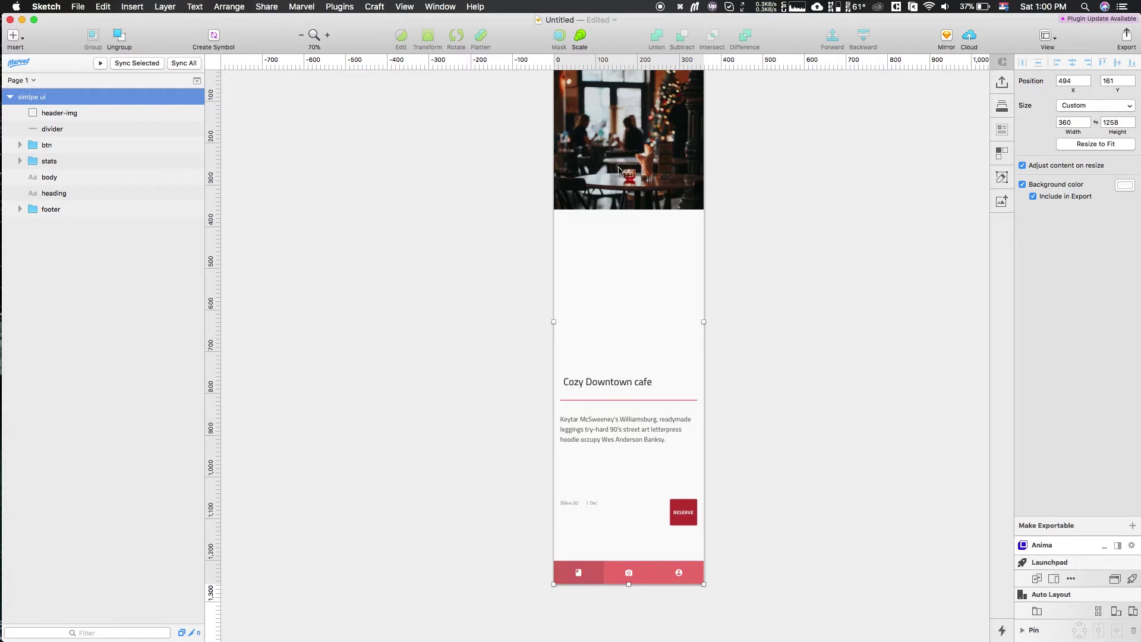
{"action": "scroll", "coordinate": [630, 386], "scroll_direction": "up", "scroll_amount": 2}
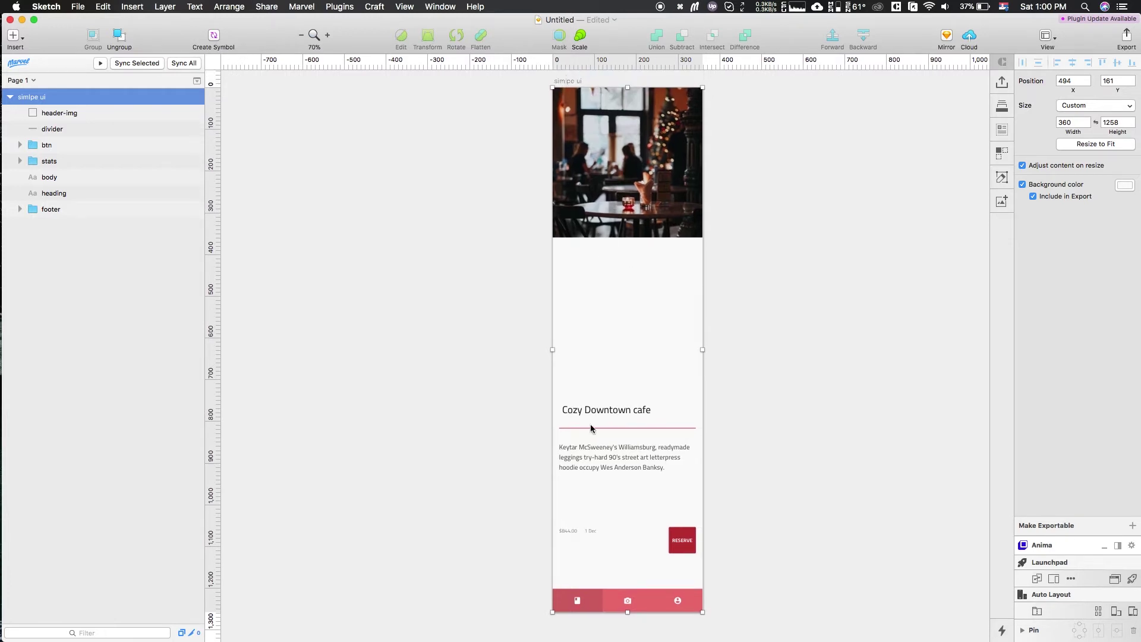
{"action": "scroll", "coordinate": [594, 77], "scroll_direction": "up", "scroll_amount": 1}
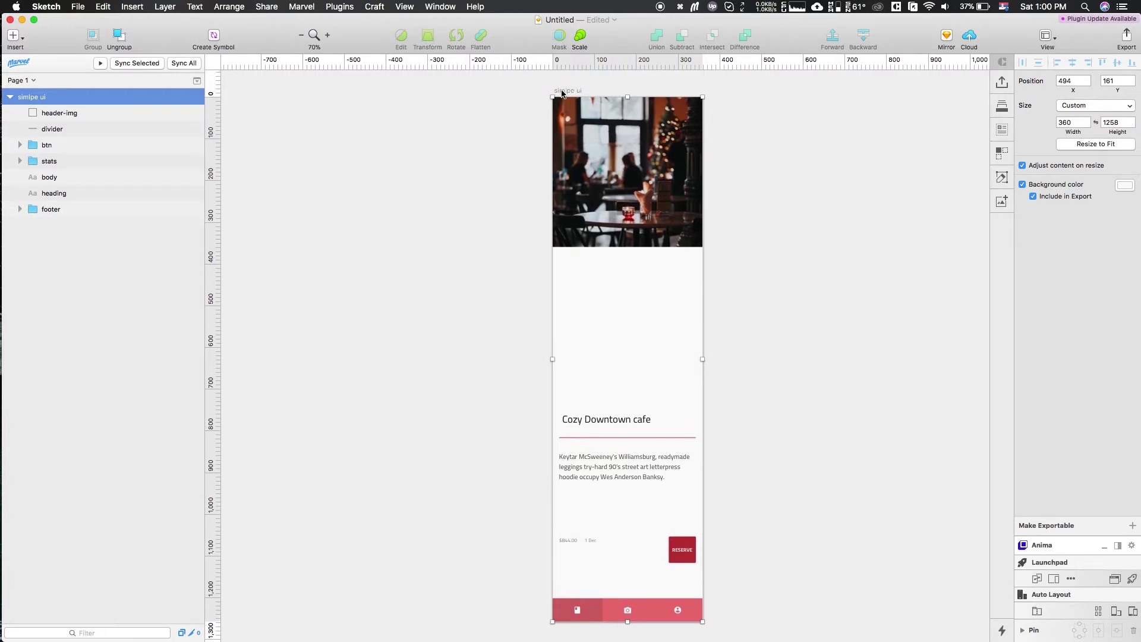
{"action": "key", "text": "super+z"}
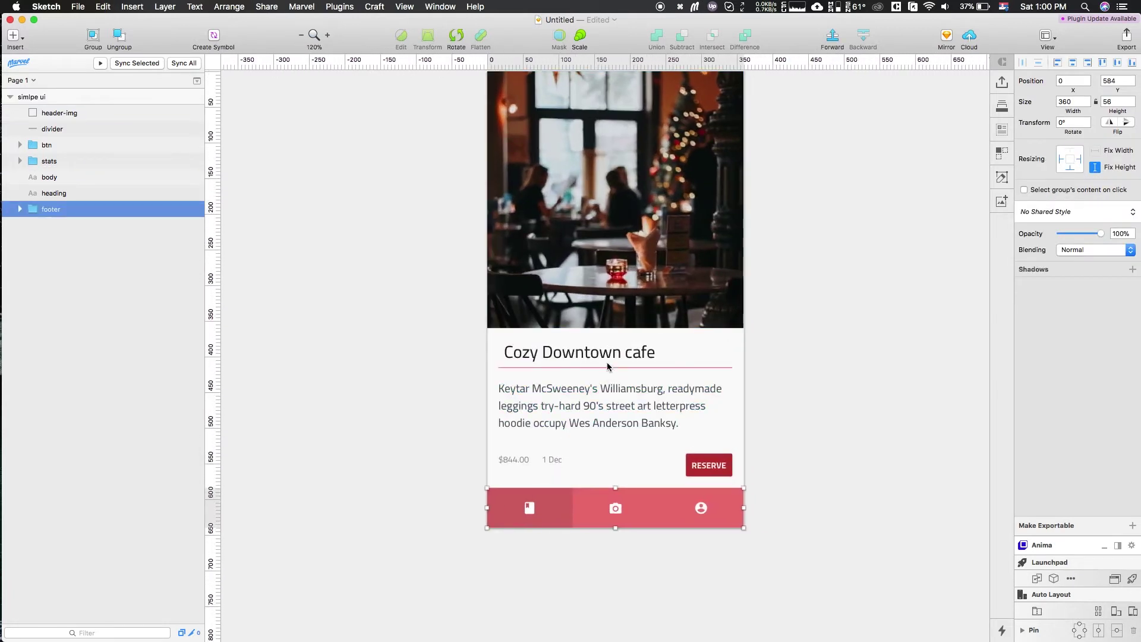
- Pin the heading to the artboard's top and left edges, and the divider to its top, left and right edges
{"action": "left_click", "coordinate": [605, 358]}
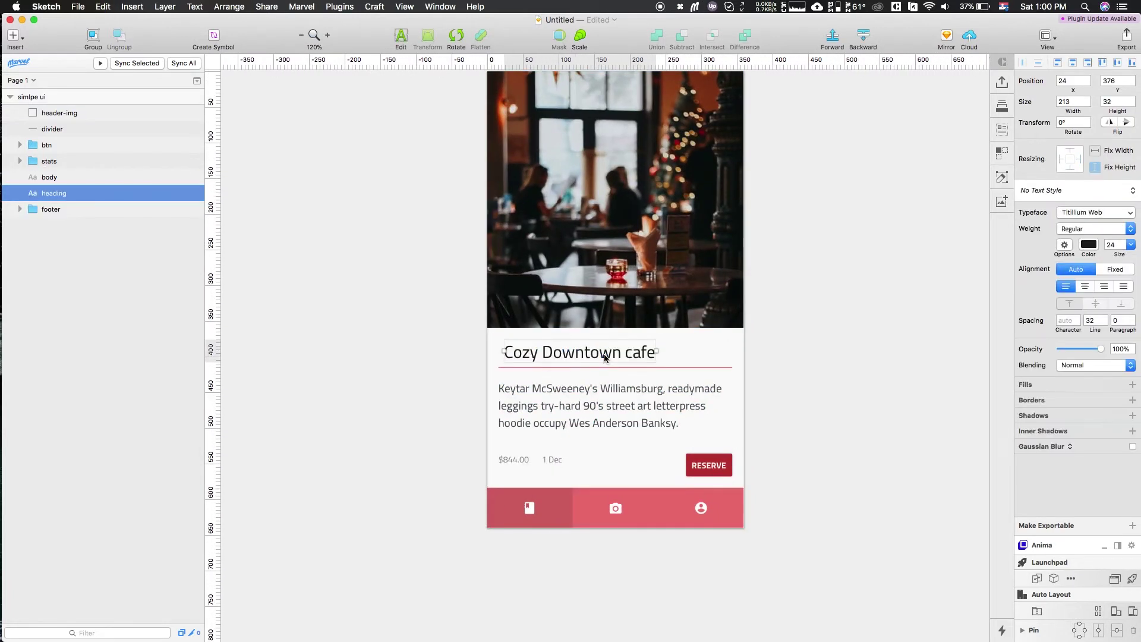
{"action": "left_click", "coordinate": [1070, 151]}
{"action": "left_click", "coordinate": [640, 368]}
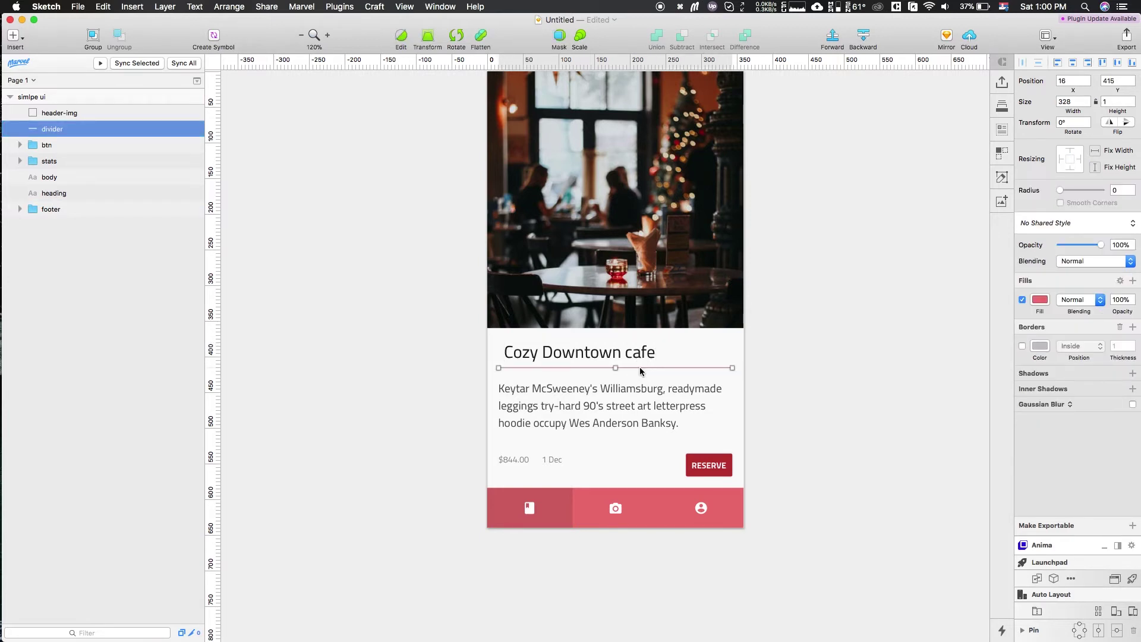
{"action": "scroll", "coordinate": [762, 333], "scroll_direction": "up", "scroll_amount": 2}
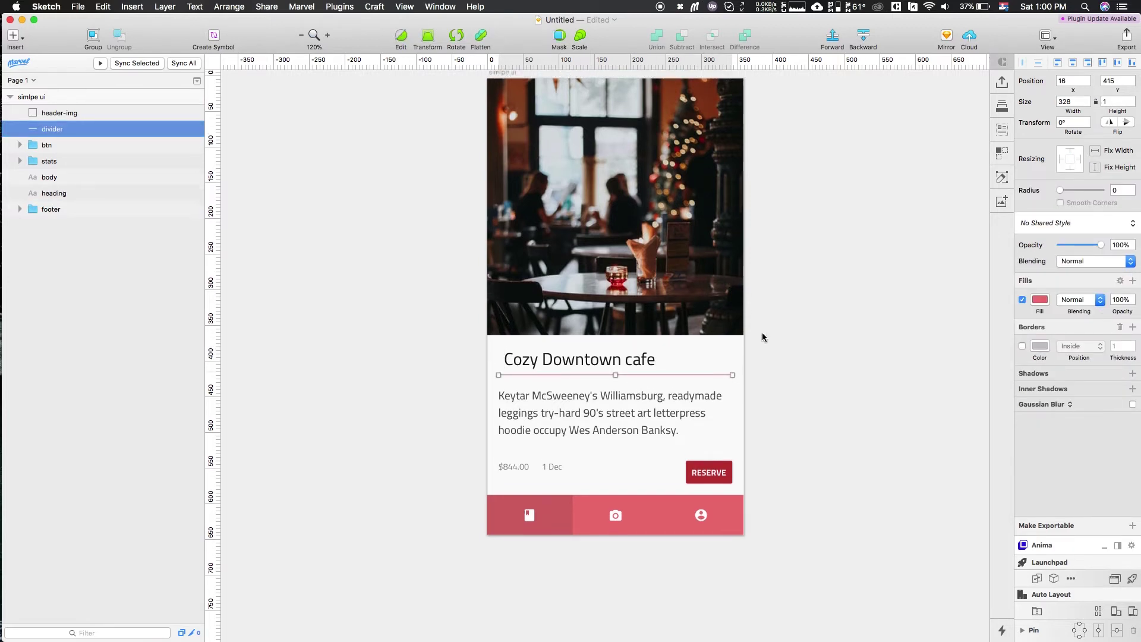
{"action": "left_click", "coordinate": [1072, 152]}
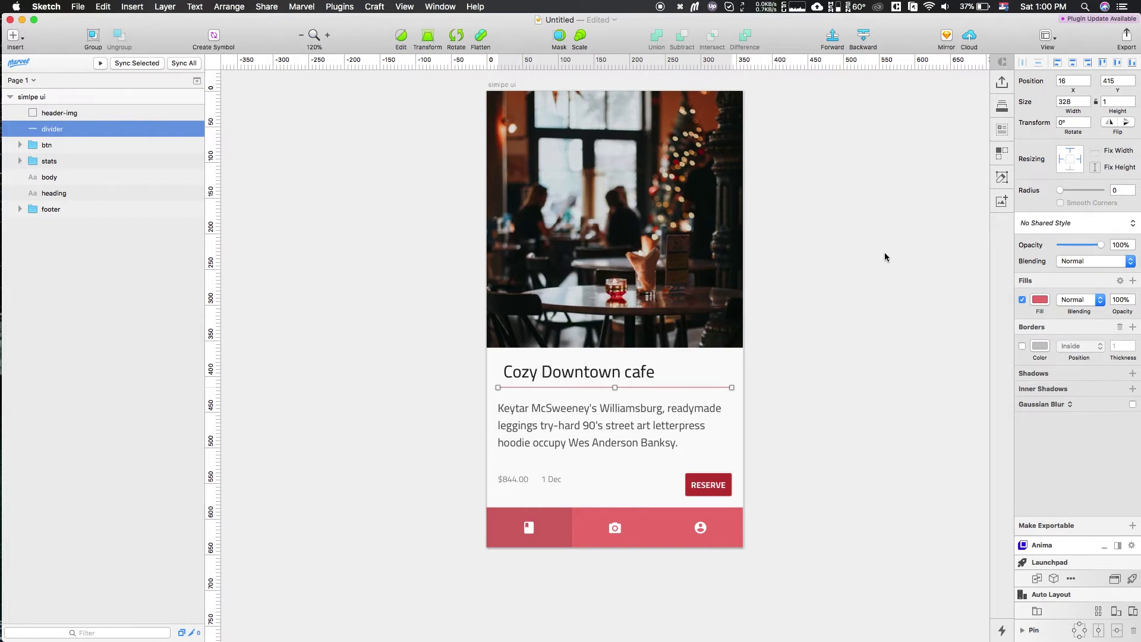
- Enlarge the artboard to about 1045 × 865 to test the heading and divider constraints
{"action": "scroll", "coordinate": [884, 253], "scroll_direction": "down", "scroll_amount": 5}
{"action": "scroll", "coordinate": [701, 190], "scroll_direction": "right", "scroll_amount": 3}
{"action": "left_click", "coordinate": [700, 193]}
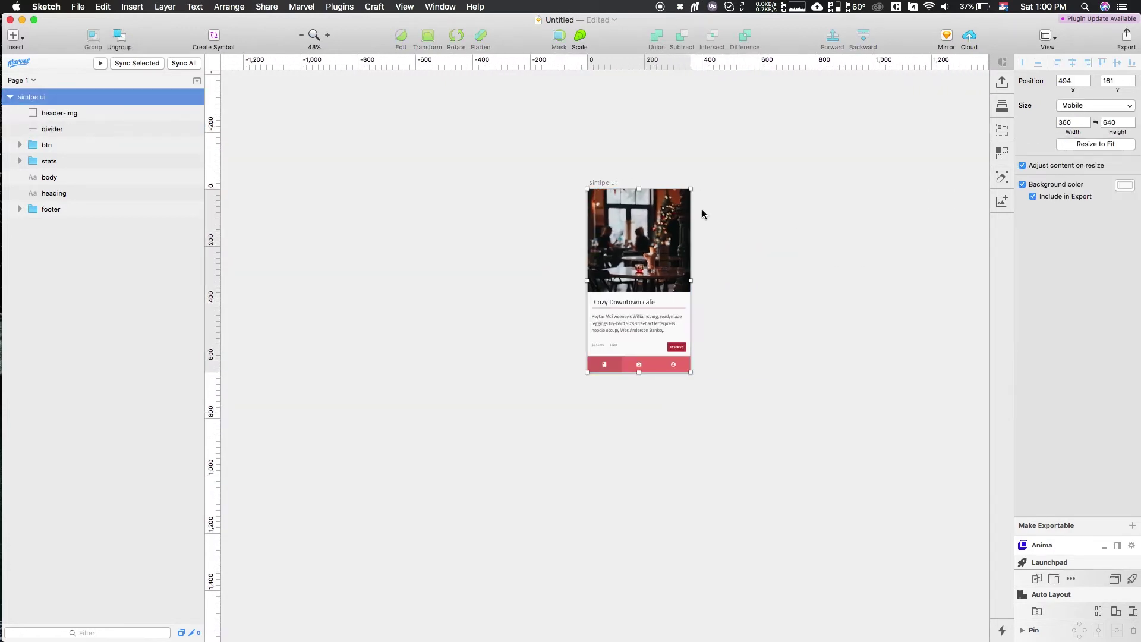
{"action": "scroll", "coordinate": [765, 227], "scroll_direction": "right", "scroll_amount": 1}
{"action": "scroll", "coordinate": [764, 228], "scroll_direction": "right", "scroll_amount": 1}
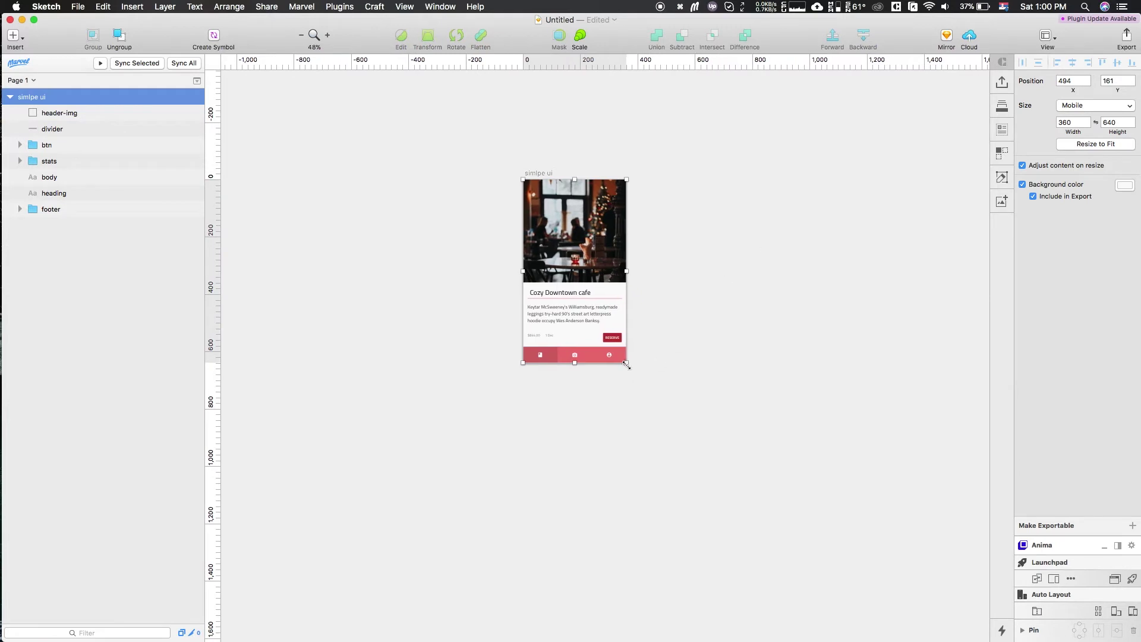
{"action": "left_click_drag", "start_coordinate": [625, 363], "coordinate": [823, 429]}
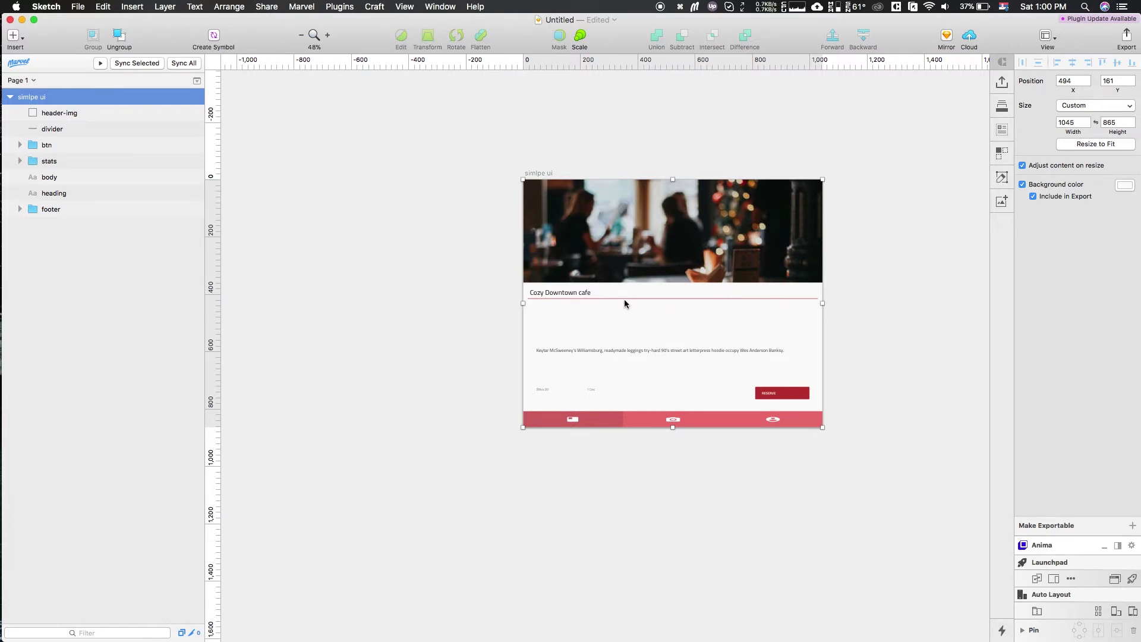
- Inspect how the heading and divider sit in the enlarged artboard, and undo the enlargement
{"action": "scroll", "coordinate": [557, 293], "scroll_direction": "up", "scroll_amount": 5}
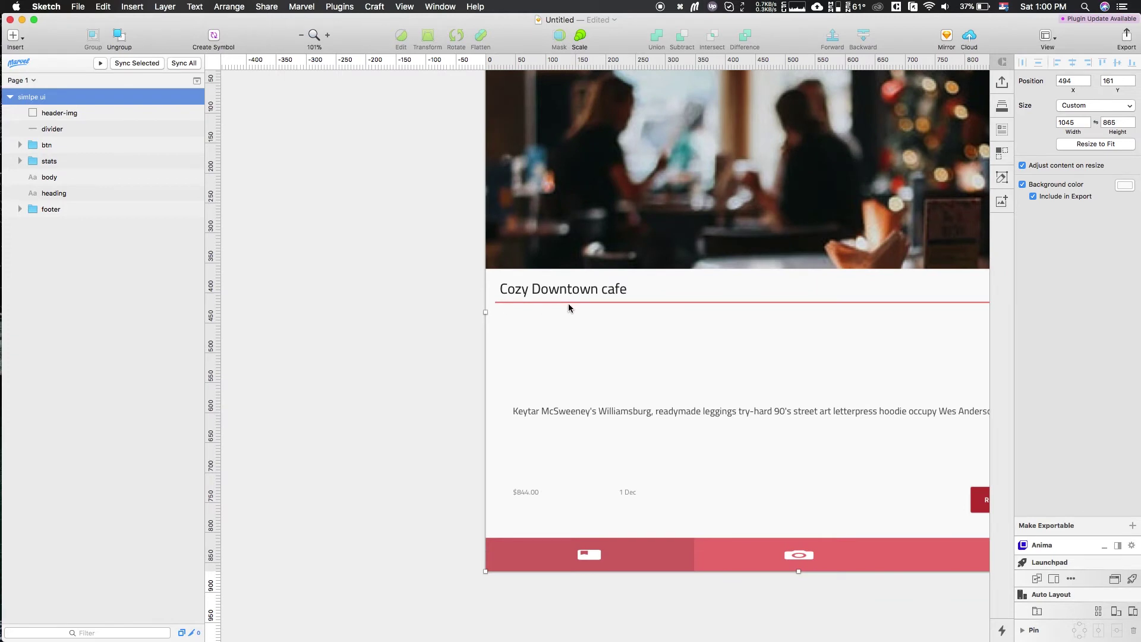
{"action": "scroll", "coordinate": [568, 303], "scroll_direction": "right", "scroll_amount": 5}
{"action": "scroll", "coordinate": [683, 309], "scroll_direction": "left", "scroll_amount": 5}
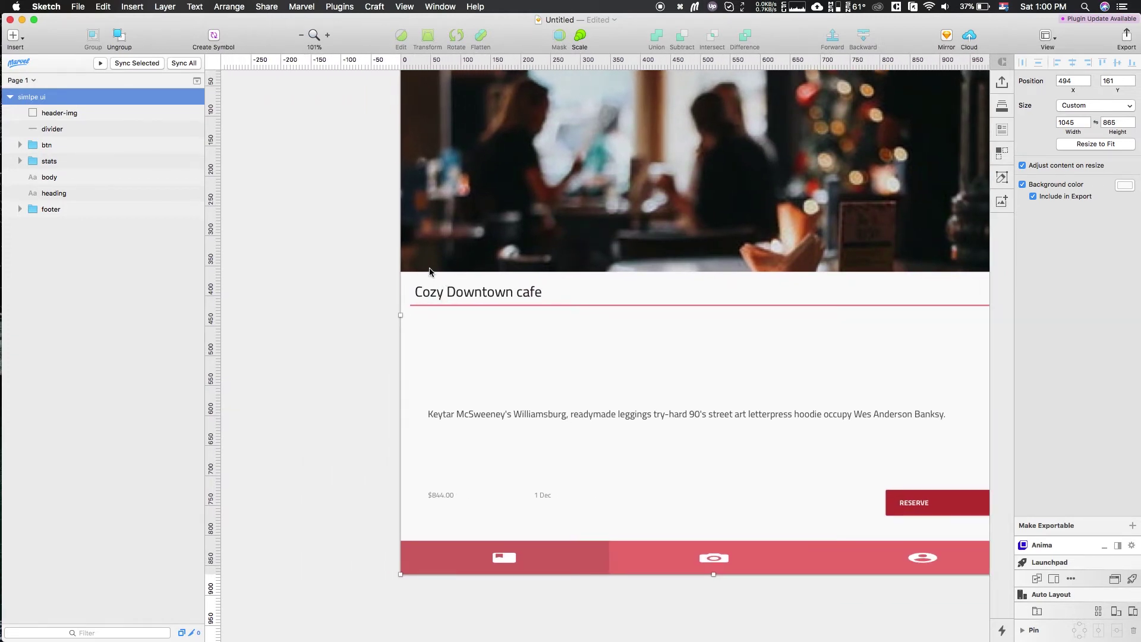
{"action": "scroll", "coordinate": [421, 268], "scroll_direction": "up", "scroll_amount": 2}
{"action": "scroll", "coordinate": [480, 336], "scroll_direction": "down", "scroll_amount": 5}
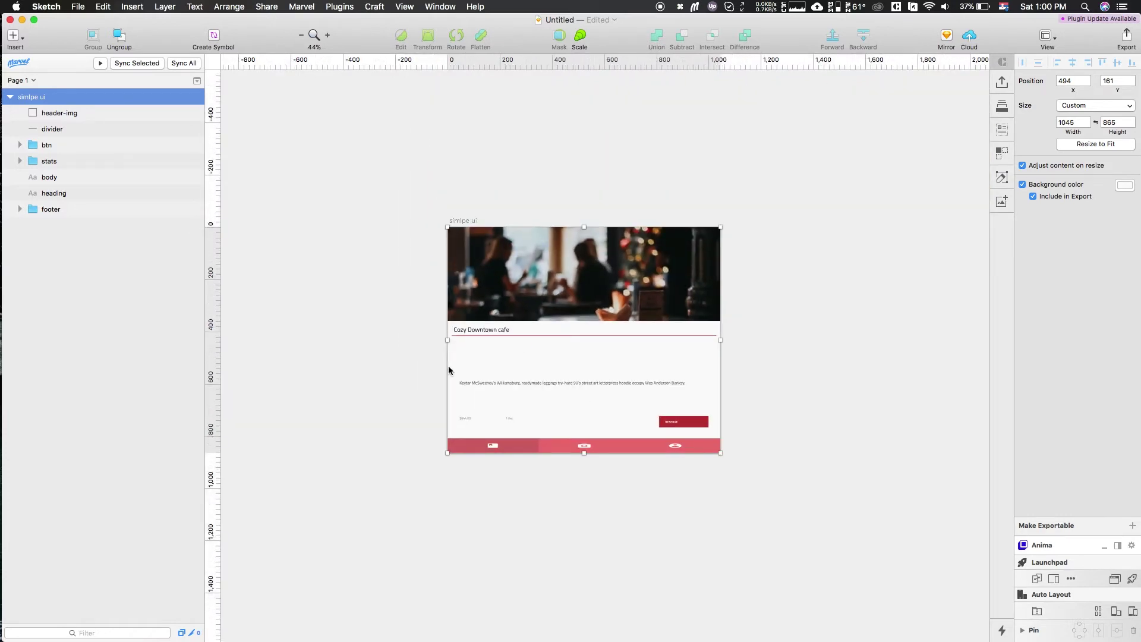
{"action": "key", "text": "super+z"}
- Pin the RESERVE button group to the artboard's right and bottom edges, and fix its width and height
{"action": "scroll", "coordinate": [449, 344], "scroll_direction": "up", "scroll_amount": 5}
{"action": "left_click", "coordinate": [386, 344]}
{"action": "scroll", "coordinate": [386, 344], "scroll_direction": "up", "scroll_amount": 5}
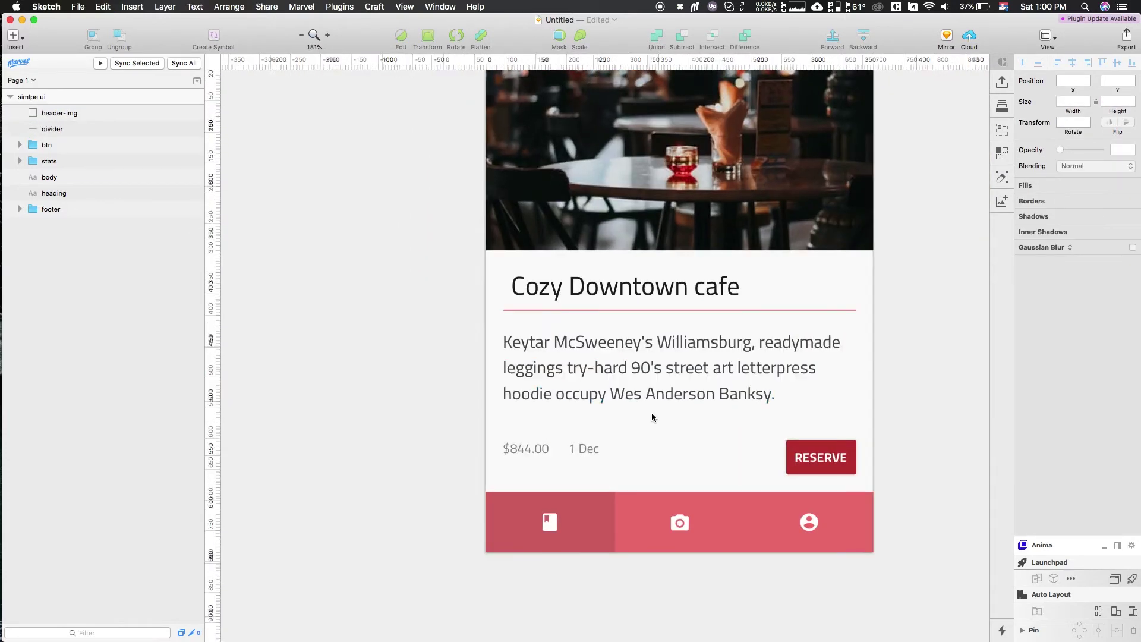
{"action": "scroll", "coordinate": [653, 417], "scroll_direction": "down", "scroll_amount": 2}
{"action": "scroll", "coordinate": [653, 418], "scroll_direction": "right", "scroll_amount": 3}
{"action": "left_click", "coordinate": [711, 408]}
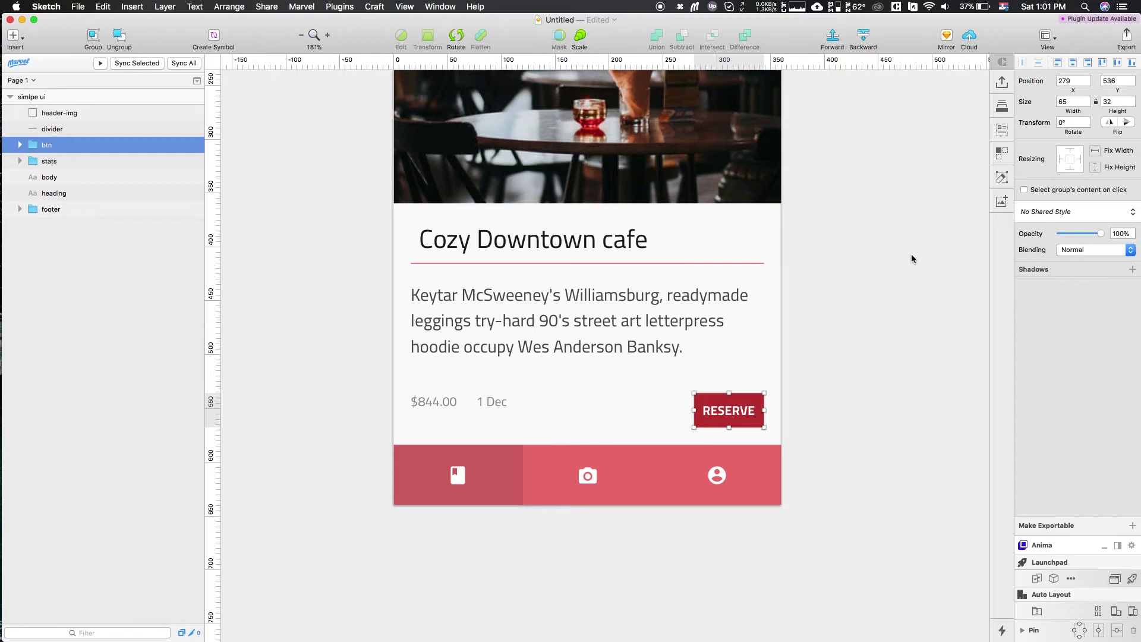
{"action": "left_click", "coordinate": [1073, 173]}
{"action": "left_click", "coordinate": [1095, 168]}
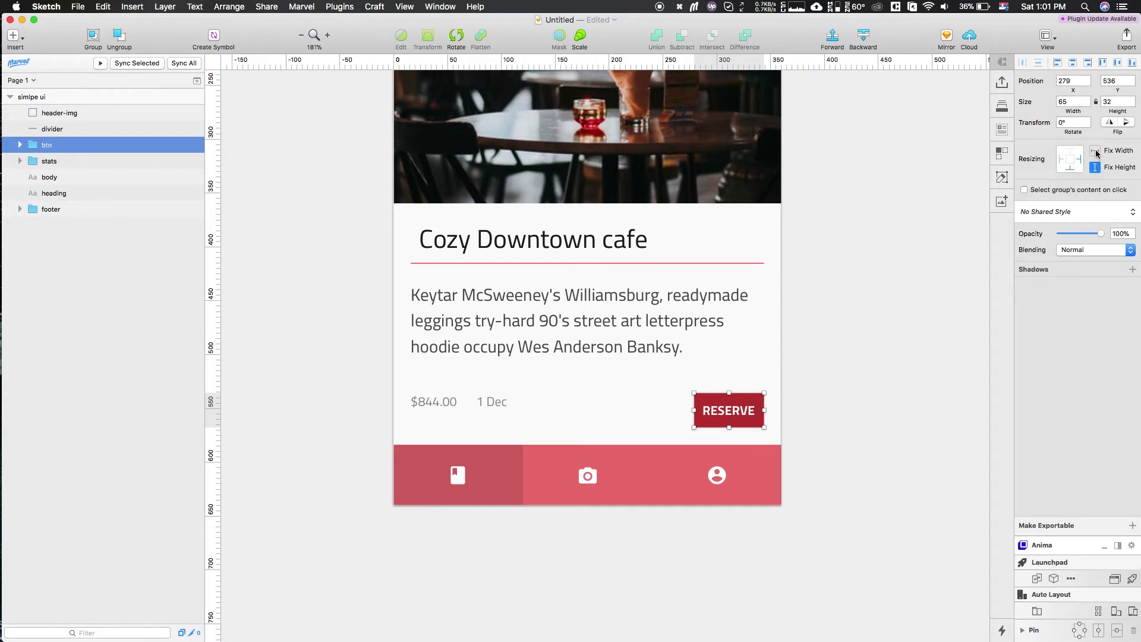
{"action": "left_click", "coordinate": [1095, 151]}
- Enlarge the artboard to about 1099 × 710 to examine the button and footer icons, and undo the enlargement
{"action": "scroll", "coordinate": [742, 476], "scroll_direction": "down", "scroll_amount": 6}
{"action": "scroll", "coordinate": [742, 476], "scroll_direction": "right", "scroll_amount": 4}
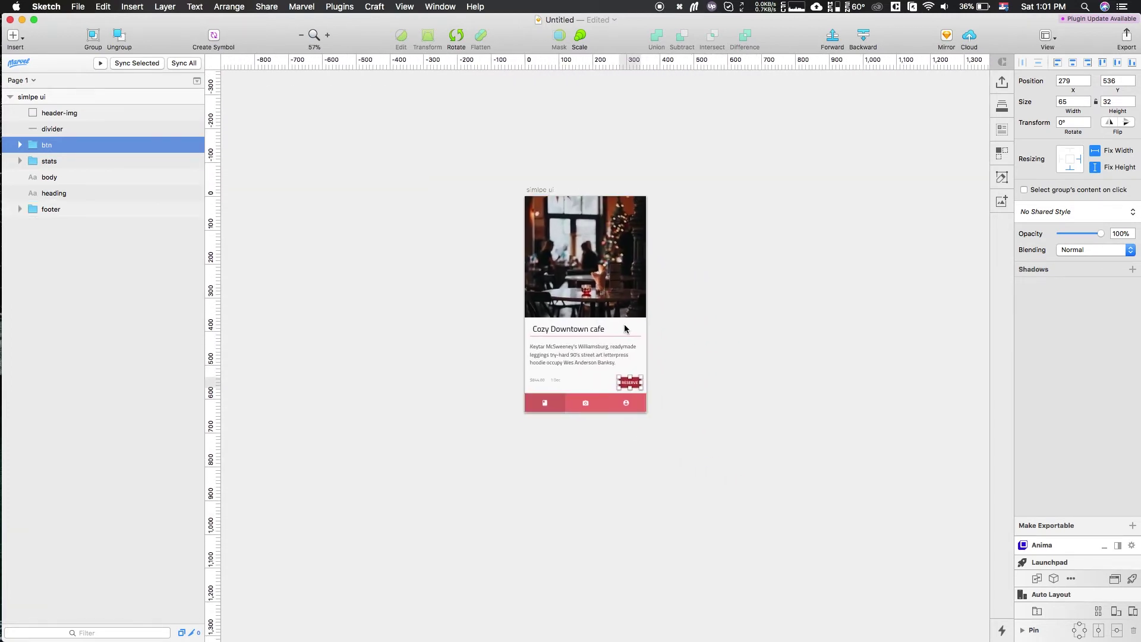
{"action": "left_click", "coordinate": [536, 191]}
{"action": "scroll", "coordinate": [621, 373], "scroll_direction": "right", "scroll_amount": 3}
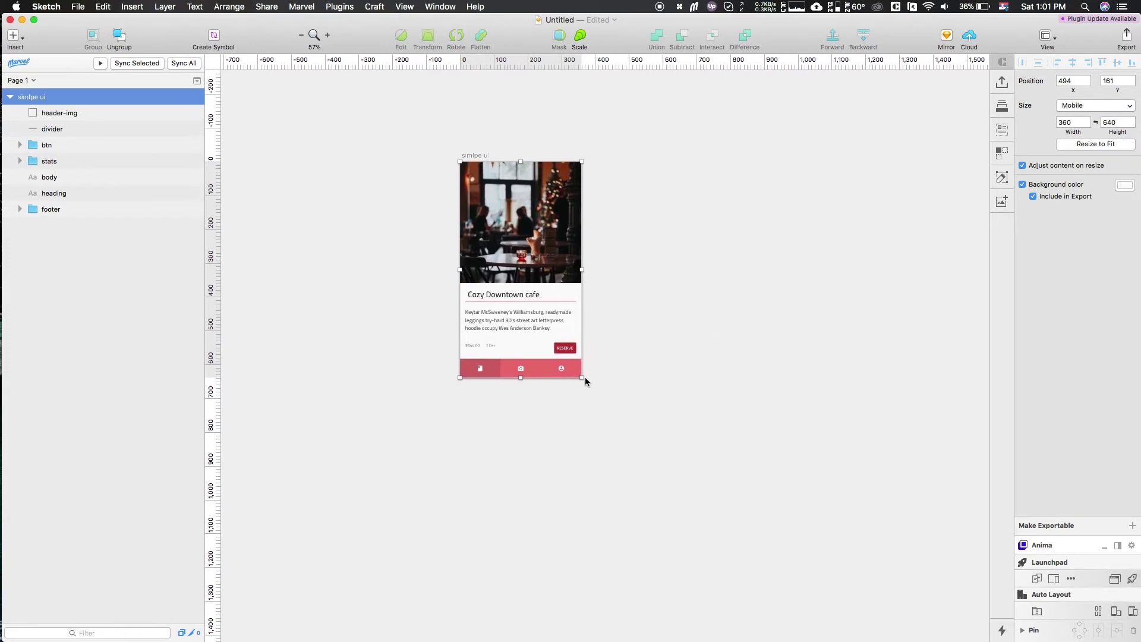
{"action": "left_click_drag", "start_coordinate": [581, 377], "coordinate": [831, 401]}
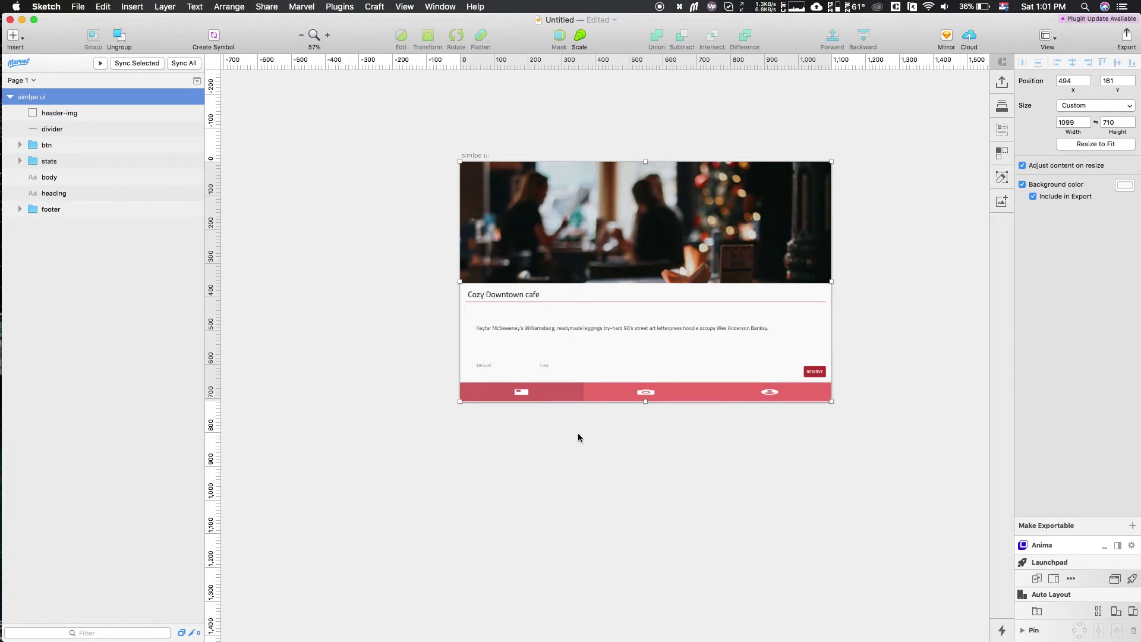
{"action": "scroll", "coordinate": [674, 402], "scroll_direction": "up", "scroll_amount": 5}
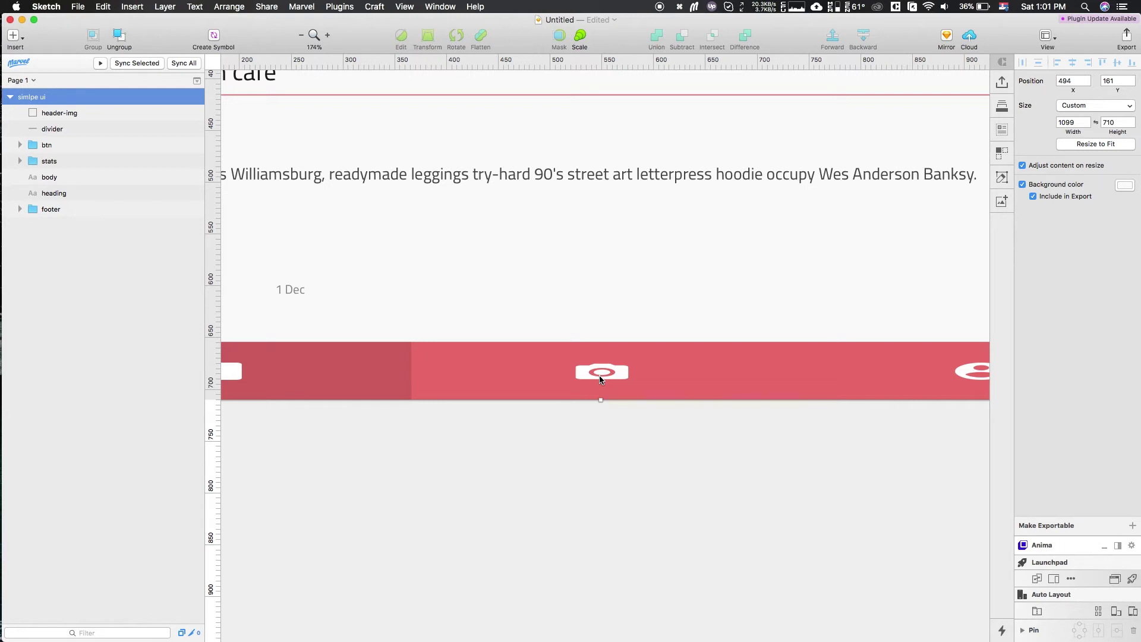
{"action": "scroll", "coordinate": [562, 345], "scroll_direction": "down", "scroll_amount": 6}
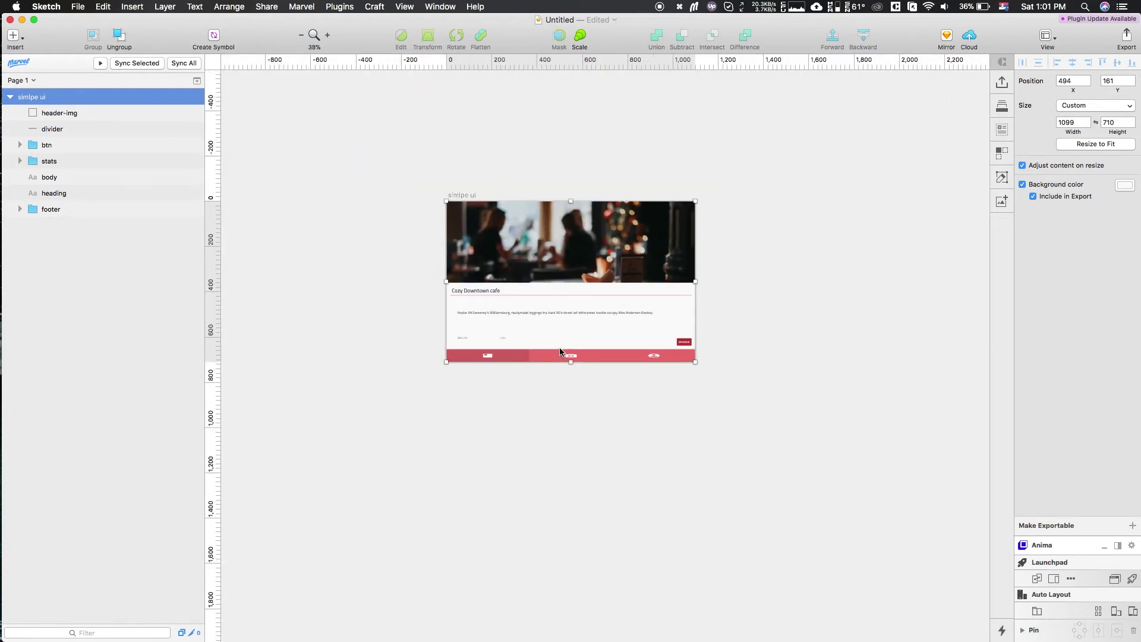
{"action": "key", "text": "super+z"}
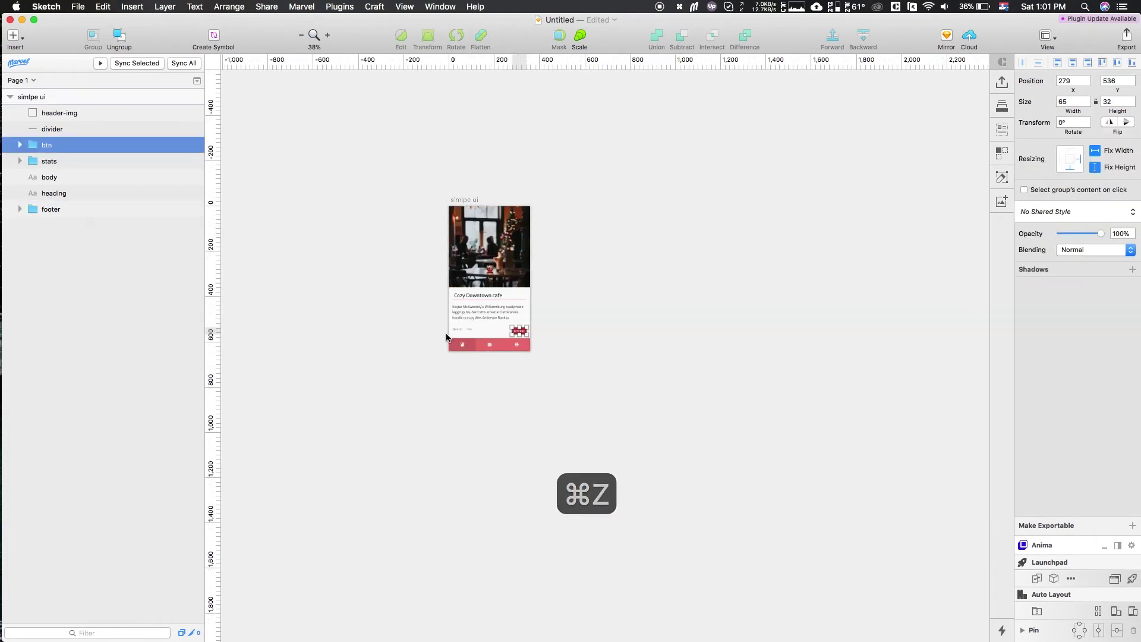
- Expand the footer group and its footer-3, footer-2 and footer-1 subgroups to reach the icon layers
{"action": "scroll", "coordinate": [446, 333], "scroll_direction": "up", "scroll_amount": 5}
{"action": "scroll", "coordinate": [445, 333], "scroll_direction": "up", "scroll_amount": 3}
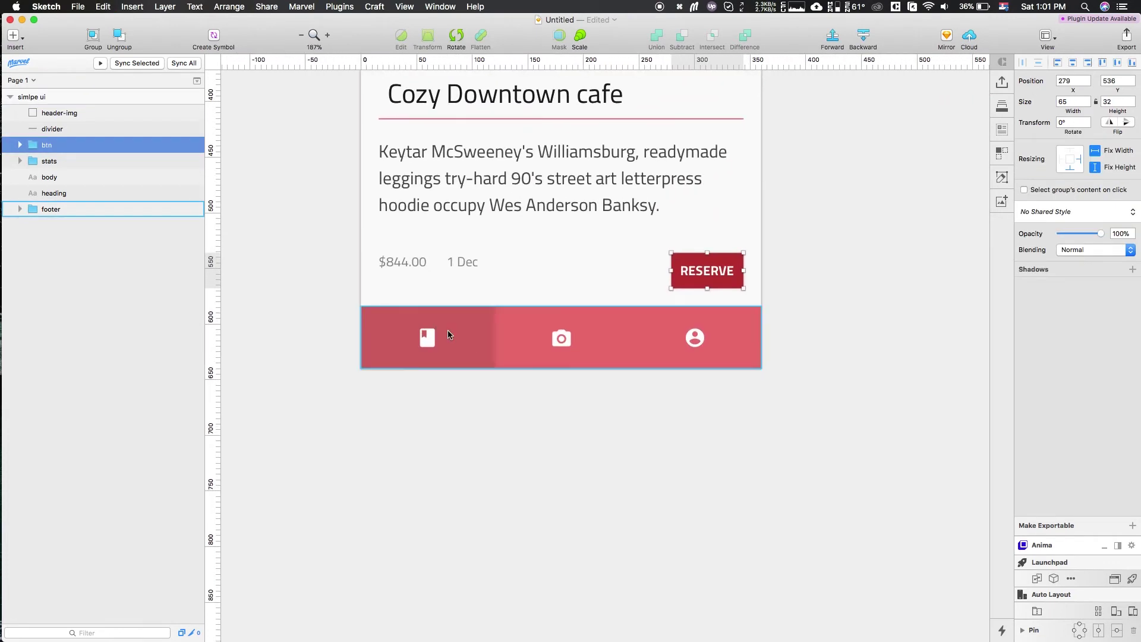
{"action": "left_click", "coordinate": [20, 209]}
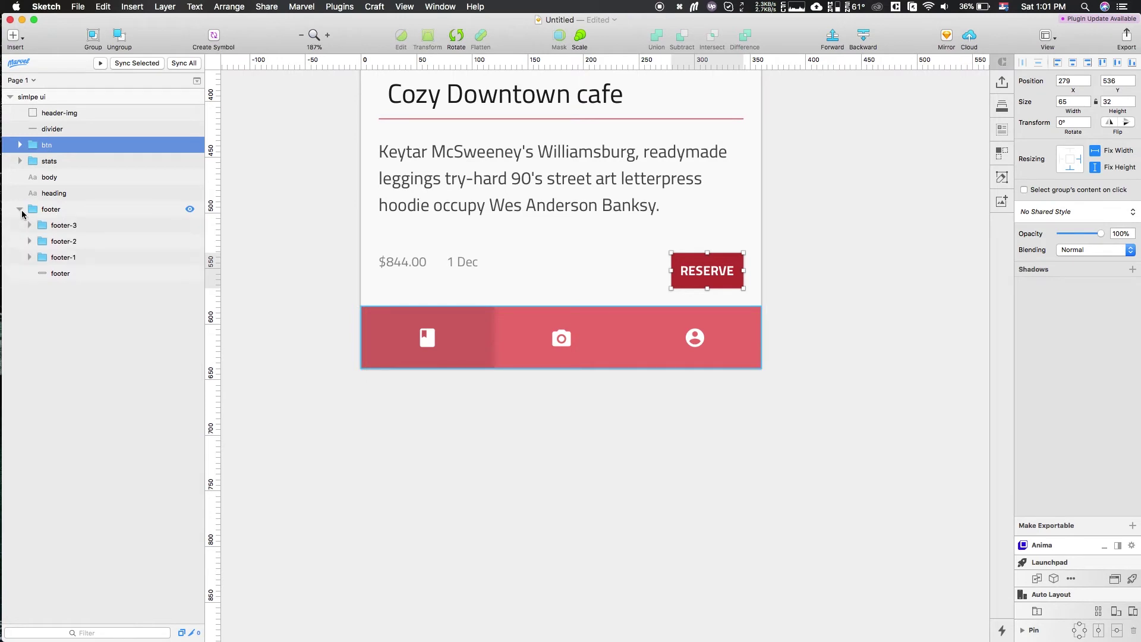
{"action": "left_click", "coordinate": [29, 225]}
{"action": "left_click", "coordinate": [29, 266]}
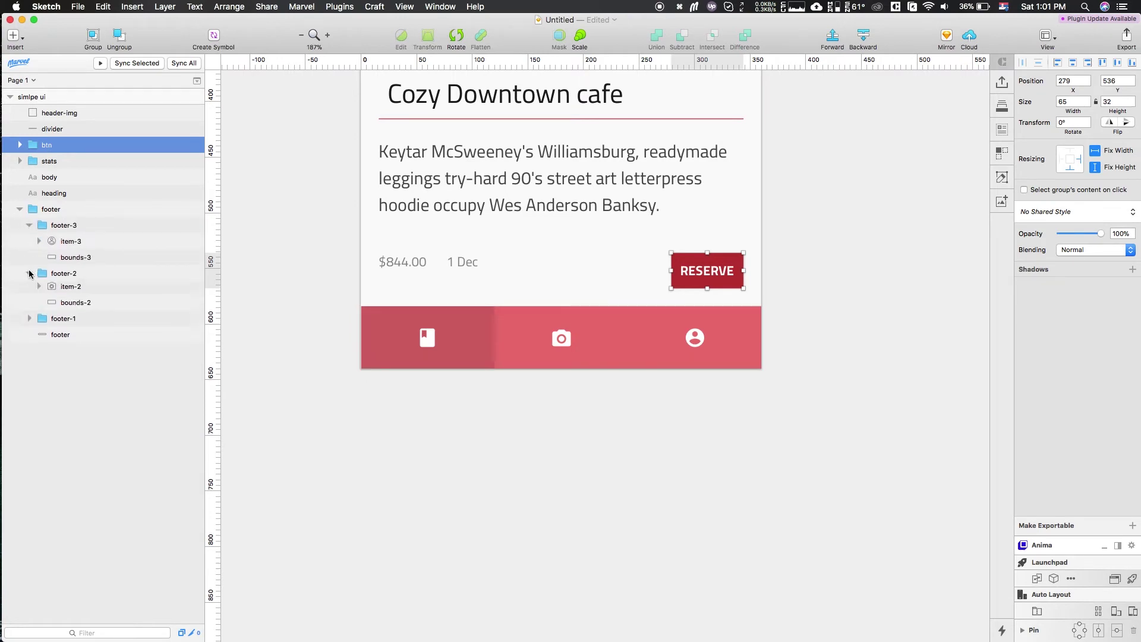
{"action": "left_click", "coordinate": [30, 321]}
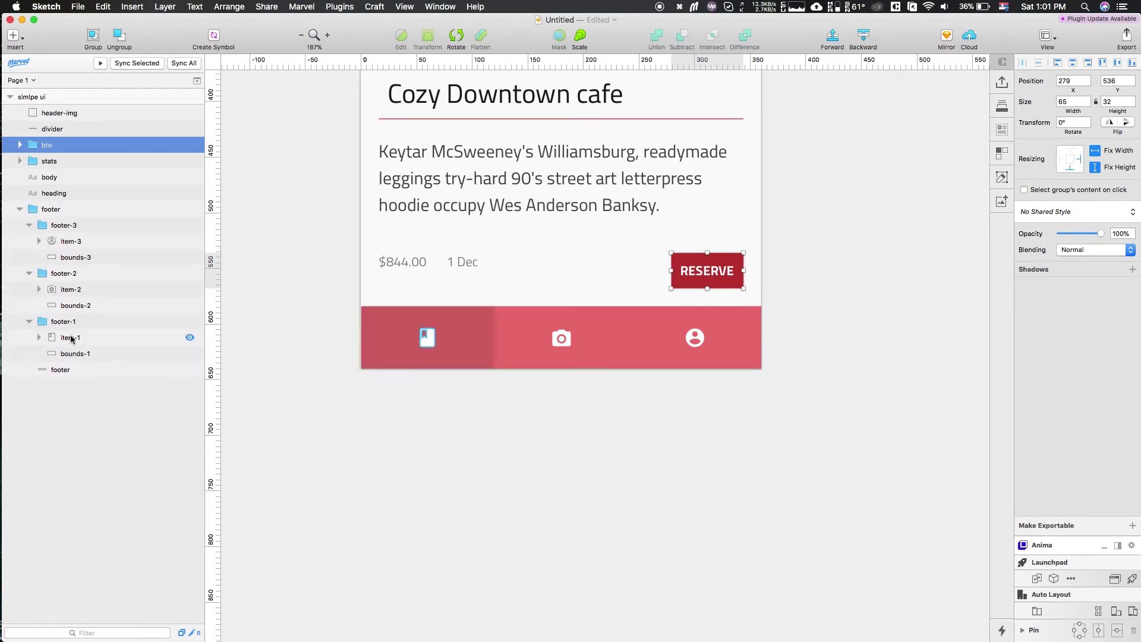
- Fix the width and height of the three footer icons item-1, item-2 and item-3
{"action": "left_click", "coordinate": [70, 337]}
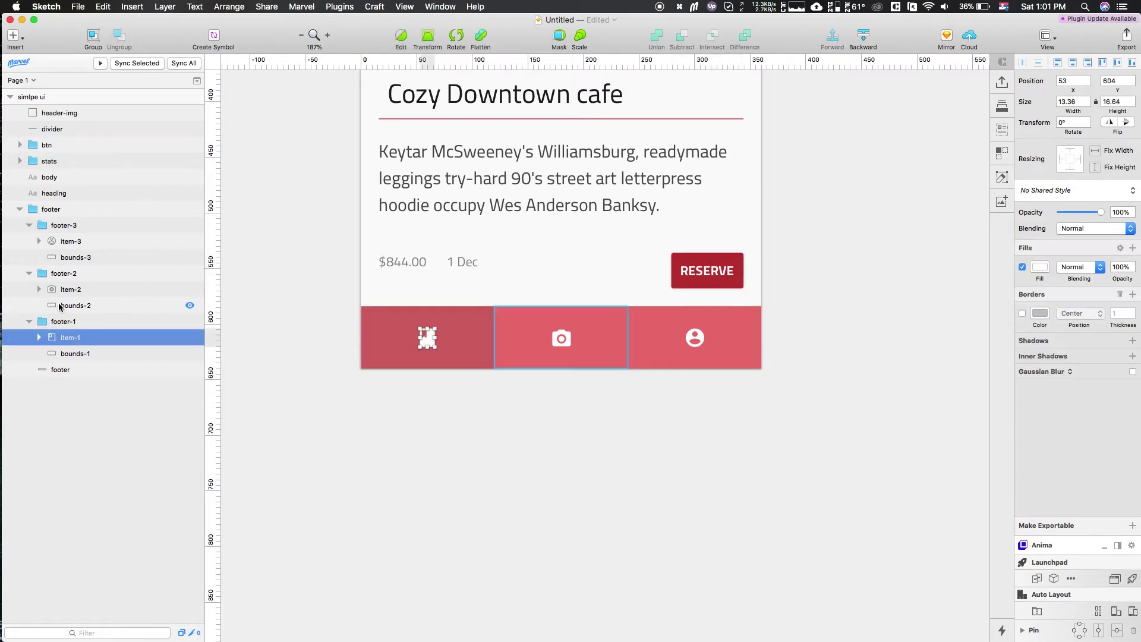
{"action": "left_click", "coordinate": [64, 289], "text": "super"}
{"action": "left_click", "coordinate": [65, 241], "text": "super"}
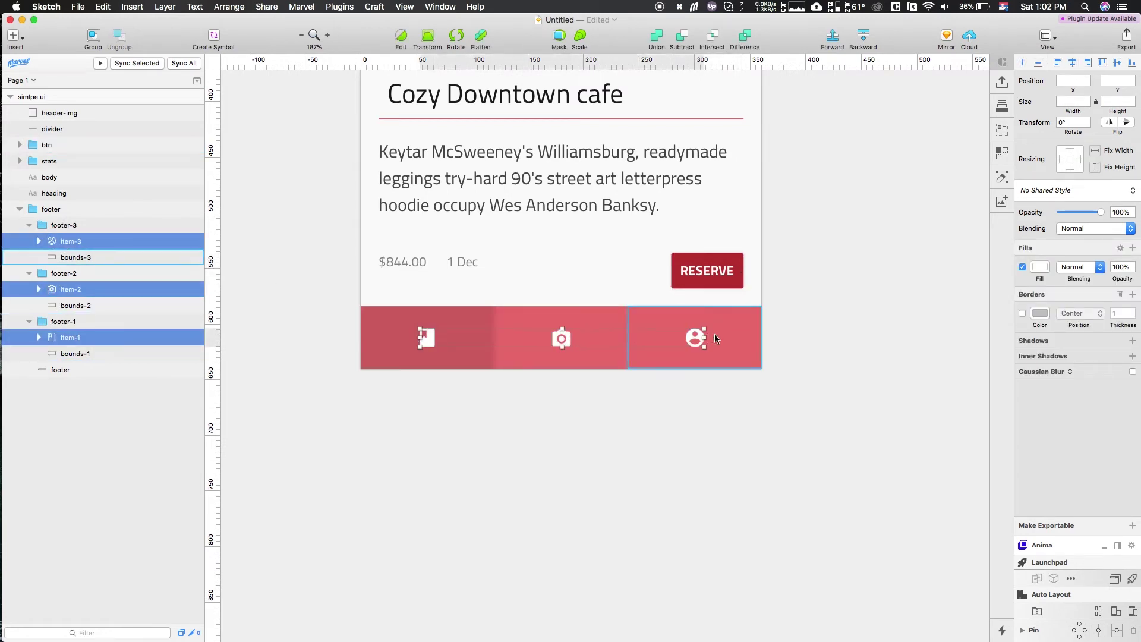
{"action": "left_click", "coordinate": [1095, 151]}
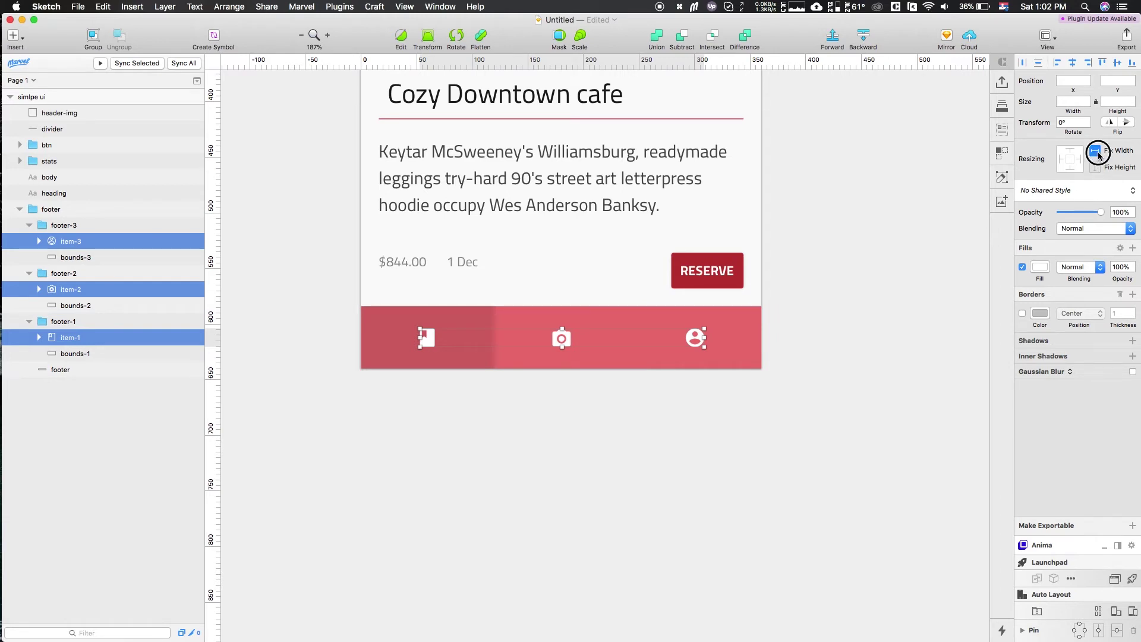
{"action": "left_click", "coordinate": [1095, 167]}
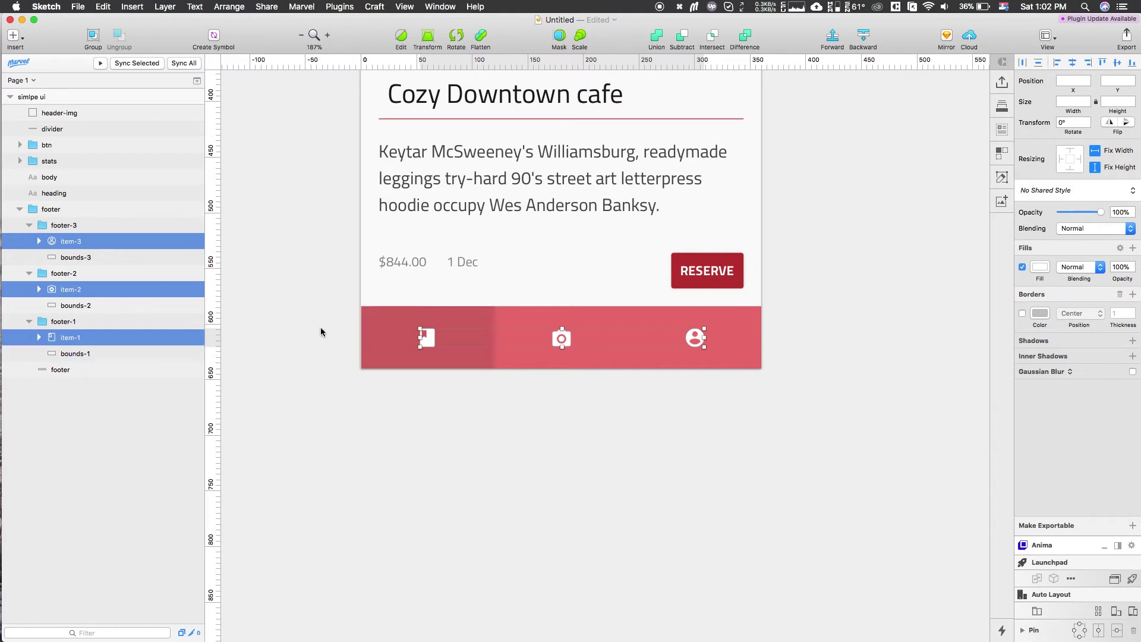
- Enlarge the artboard to about 1446 × 856 and check the footer's bookmark icon and its resizing settings
{"action": "left_click", "coordinate": [270, 251]}
{"action": "scroll", "coordinate": [270, 252], "scroll_direction": "down", "scroll_amount": 5}
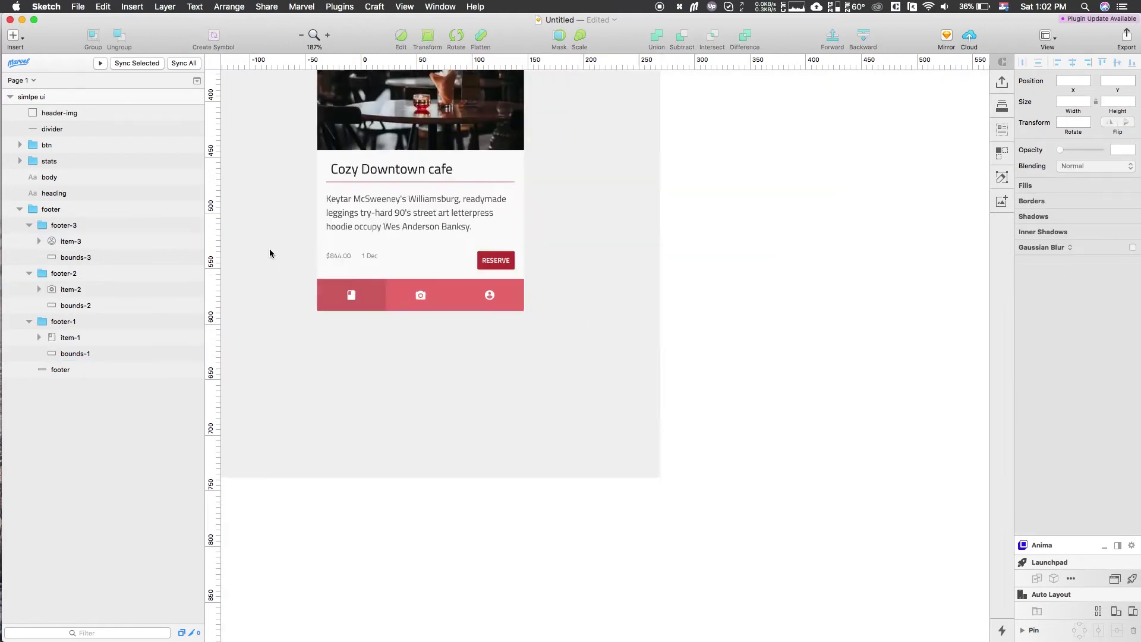
{"action": "scroll", "coordinate": [270, 254], "scroll_direction": "up", "scroll_amount": 5}
{"action": "scroll", "coordinate": [270, 253], "scroll_direction": "left", "scroll_amount": 3}
{"action": "left_click", "coordinate": [373, 201]}
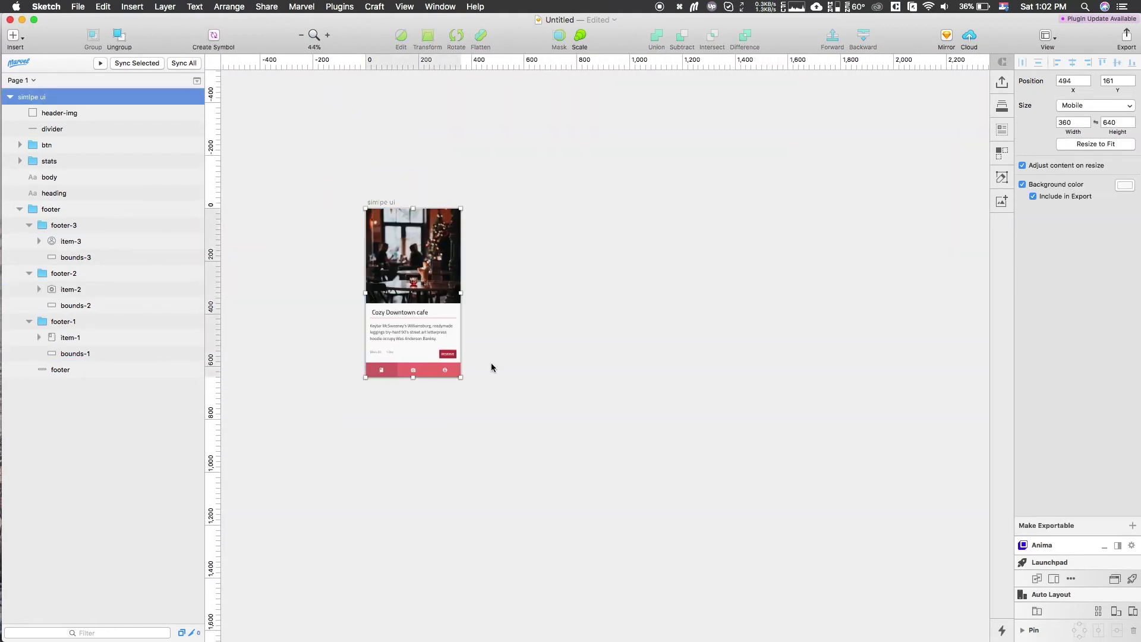
{"action": "left_click_drag", "start_coordinate": [461, 377], "coordinate": [743, 437]}
{"action": "scroll", "coordinate": [397, 437], "scroll_direction": "up", "scroll_amount": 5}
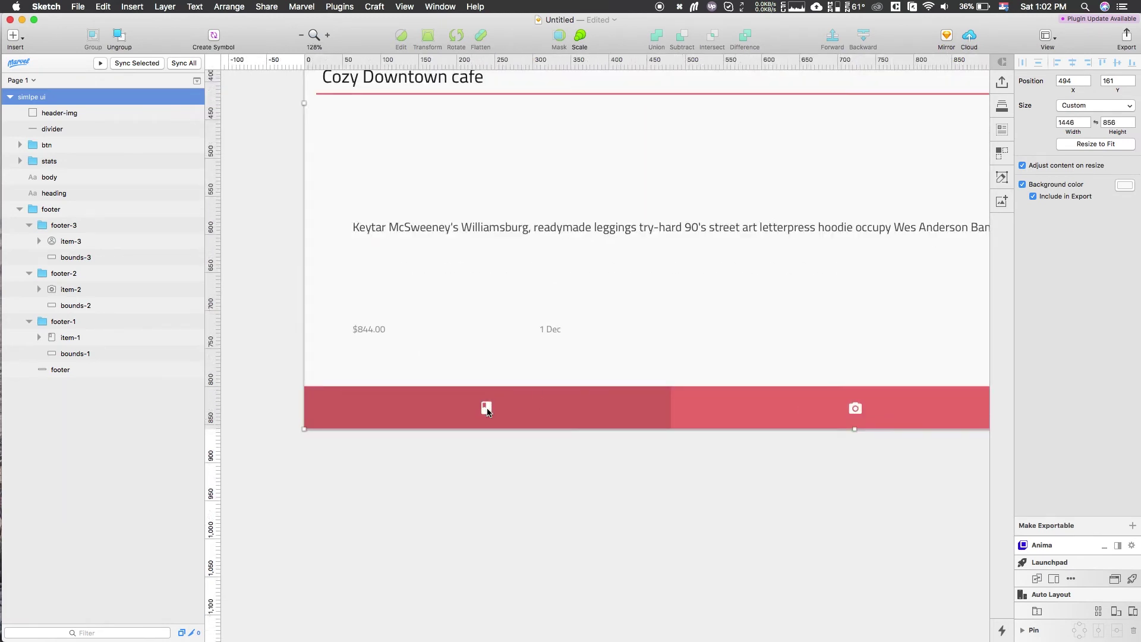
{"action": "scroll", "coordinate": [487, 409], "scroll_direction": "up", "scroll_amount": 5}
{"action": "left_click", "coordinate": [487, 408]}
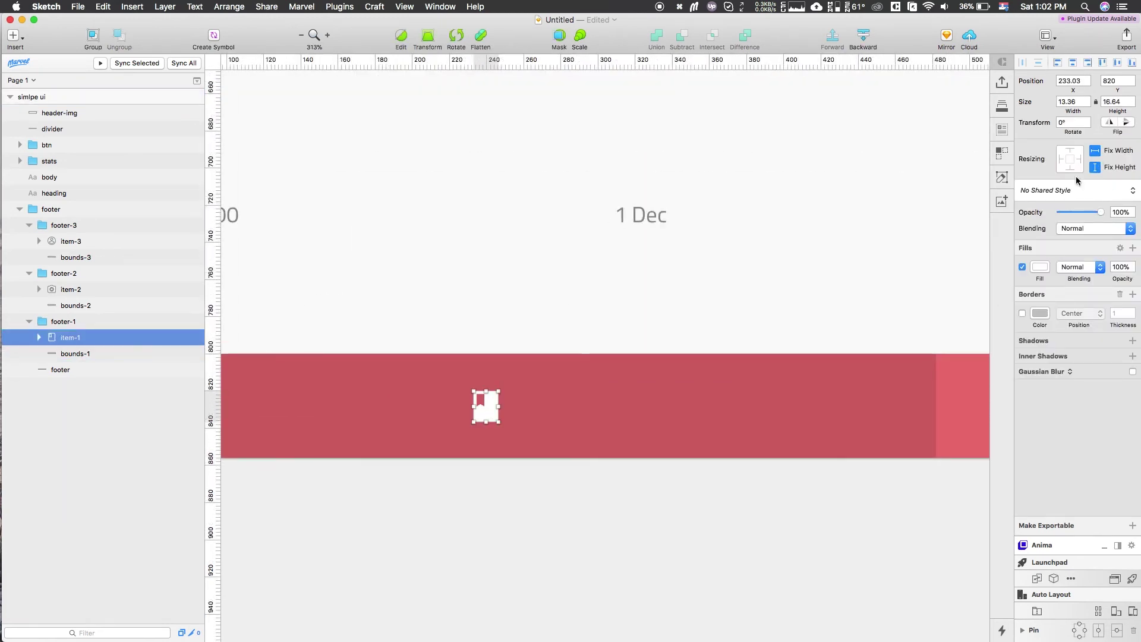
- Stretch the enlarged artboard further in height to test the layout again
{"action": "scroll", "coordinate": [879, 356], "scroll_direction": "down", "scroll_amount": 4}
{"action": "scroll", "coordinate": [789, 375], "scroll_direction": "down", "scroll_amount": 5}
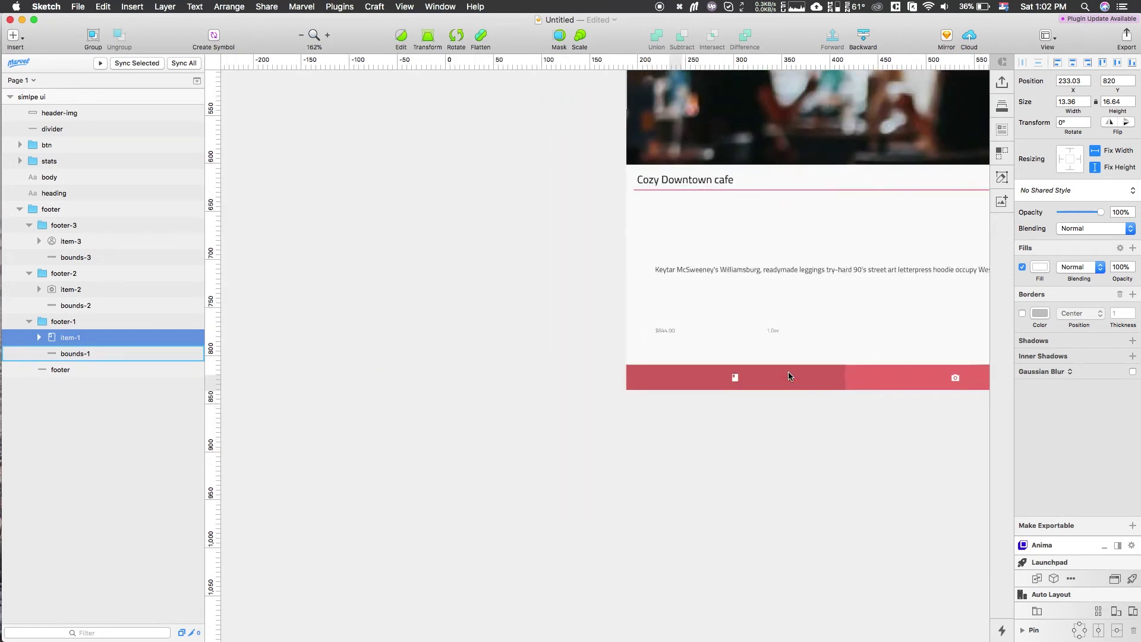
{"action": "scroll", "coordinate": [721, 355], "scroll_direction": "down", "scroll_amount": 4}
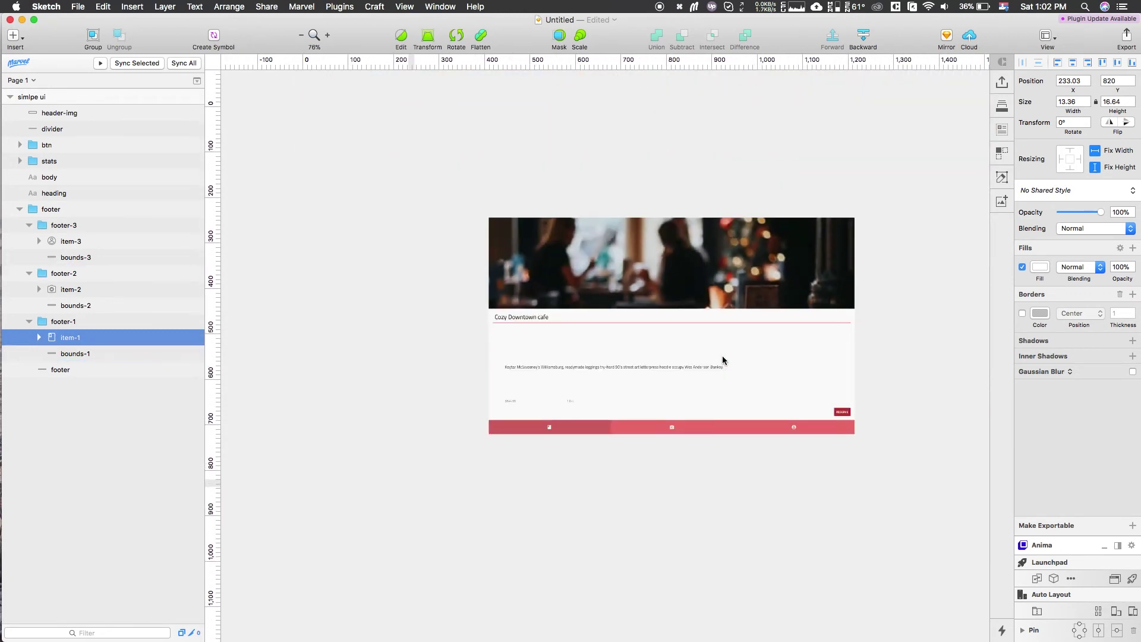
{"action": "left_click", "coordinate": [505, 210]}
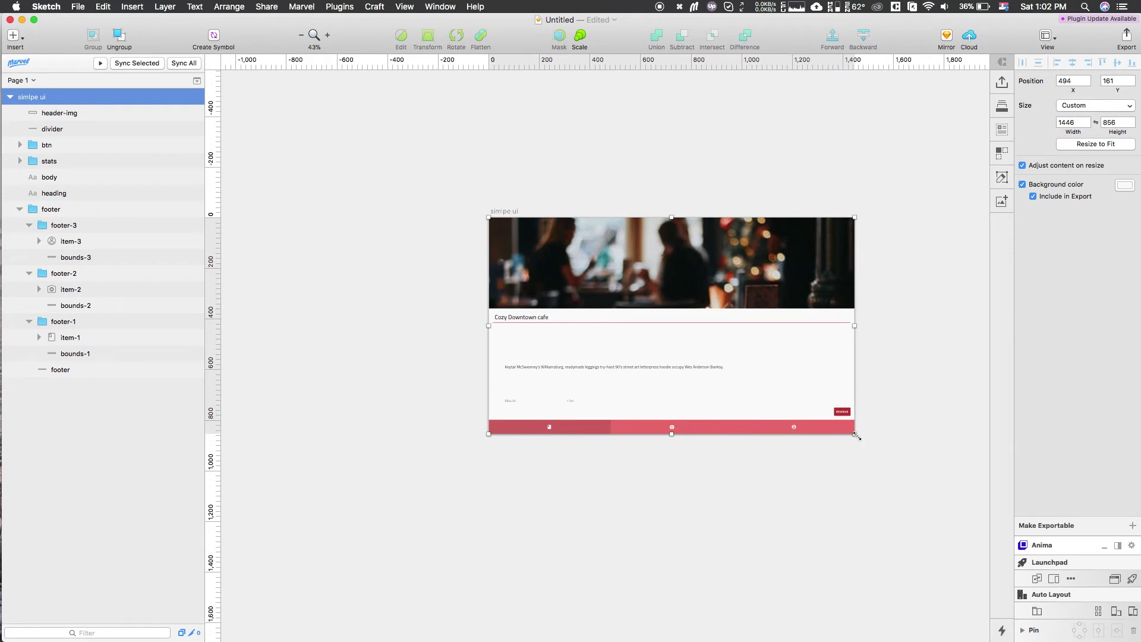
{"action": "left_click_drag", "start_coordinate": [855, 434], "coordinate": [851, 490]}
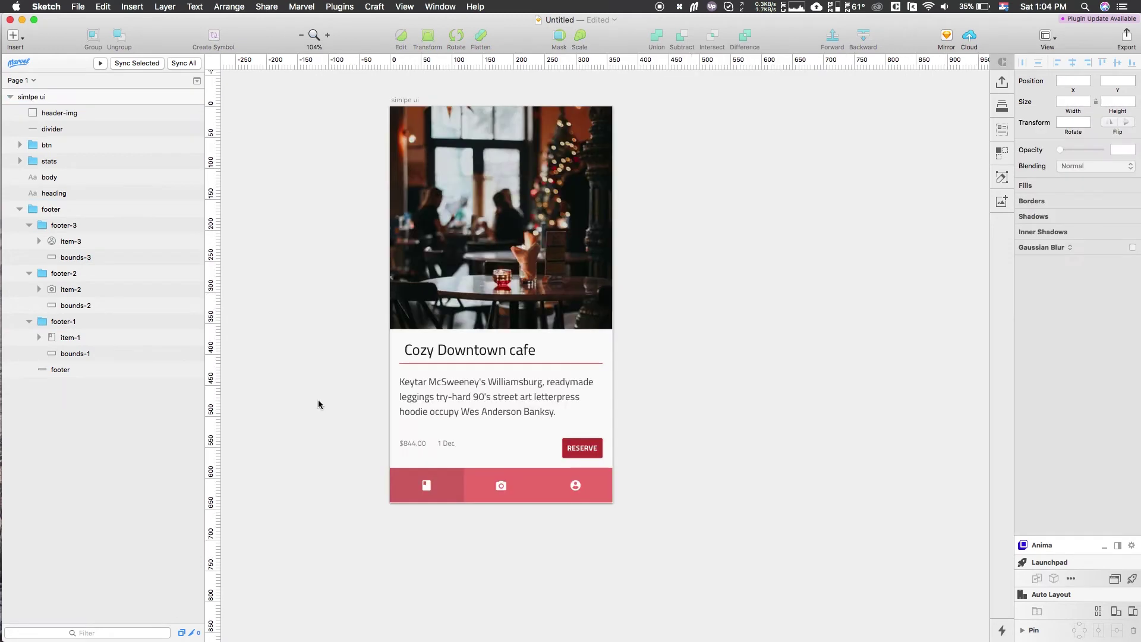
- Review the resizing constraints of the divider, heading and header image, and pin the body text to the artboard's left edge
{"action": "left_click", "coordinate": [417, 398]}
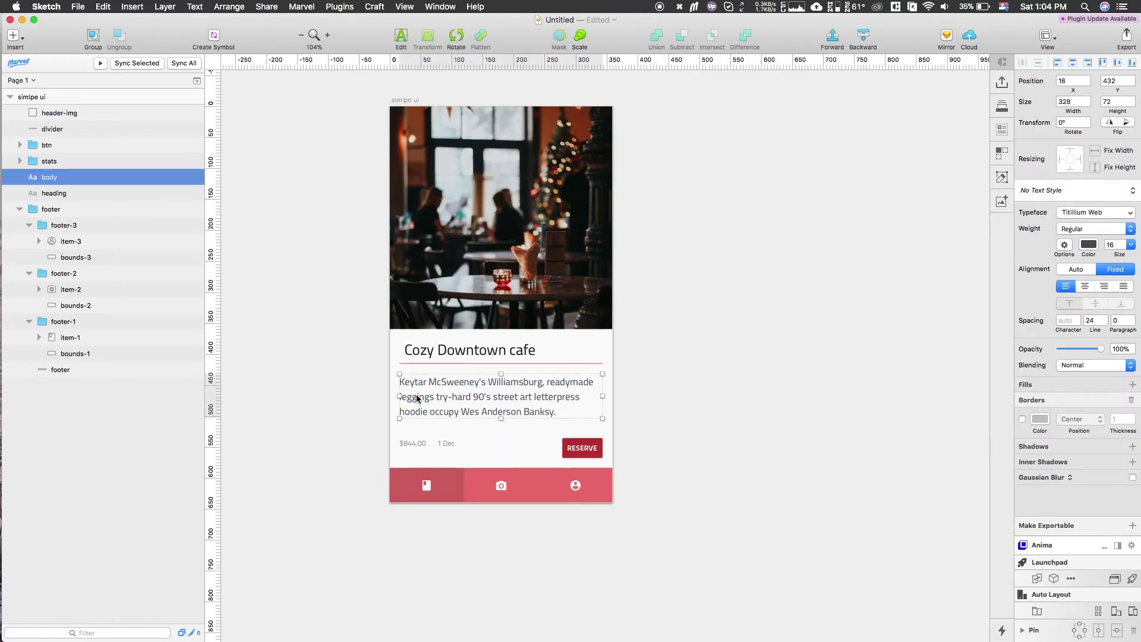
{"action": "scroll", "coordinate": [417, 397], "scroll_direction": "left", "scroll_amount": 2}
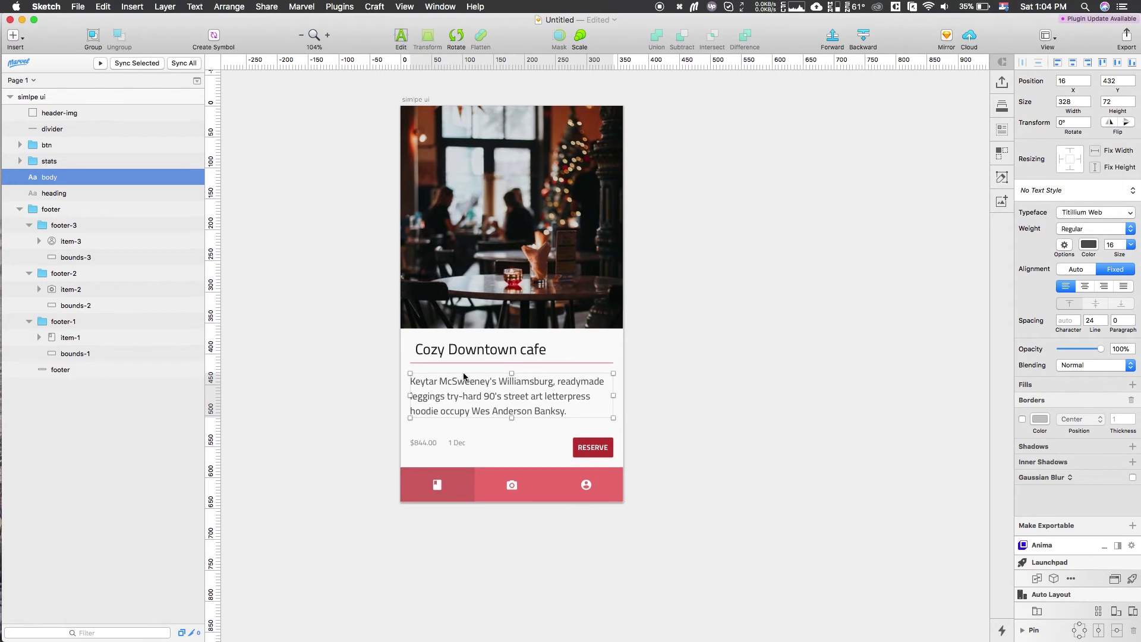
{"action": "scroll", "coordinate": [464, 376], "scroll_direction": "up", "scroll_amount": 5}
{"action": "scroll", "coordinate": [458, 376], "scroll_direction": "down", "scroll_amount": 1}
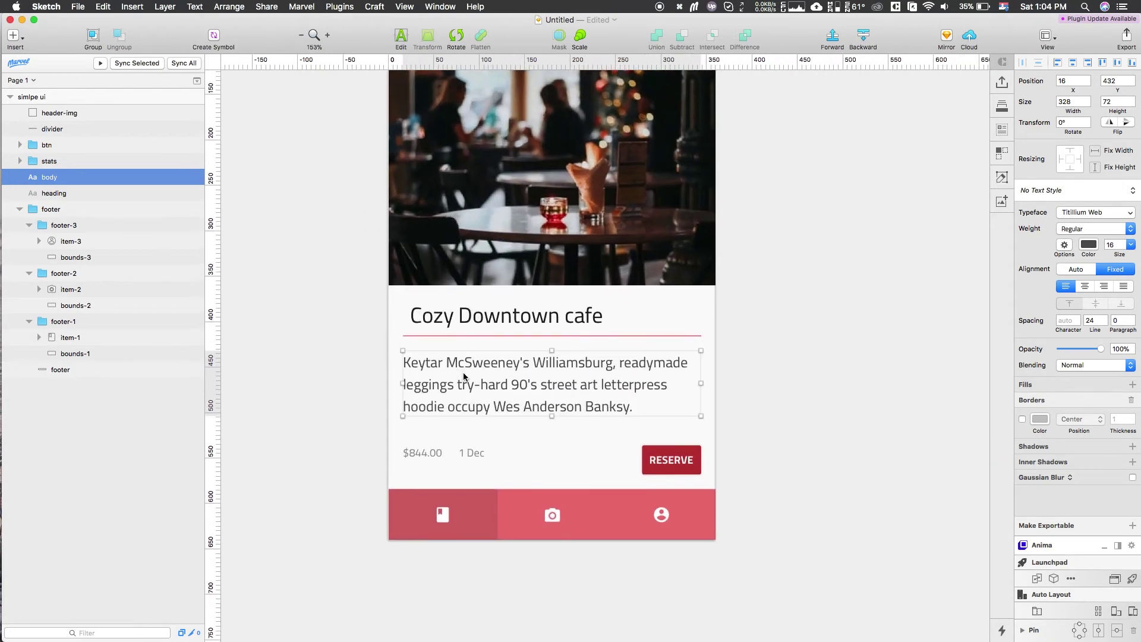
{"action": "left_click", "coordinate": [469, 336]}
{"action": "left_click", "coordinate": [471, 321]}
{"action": "left_click", "coordinate": [476, 258]}
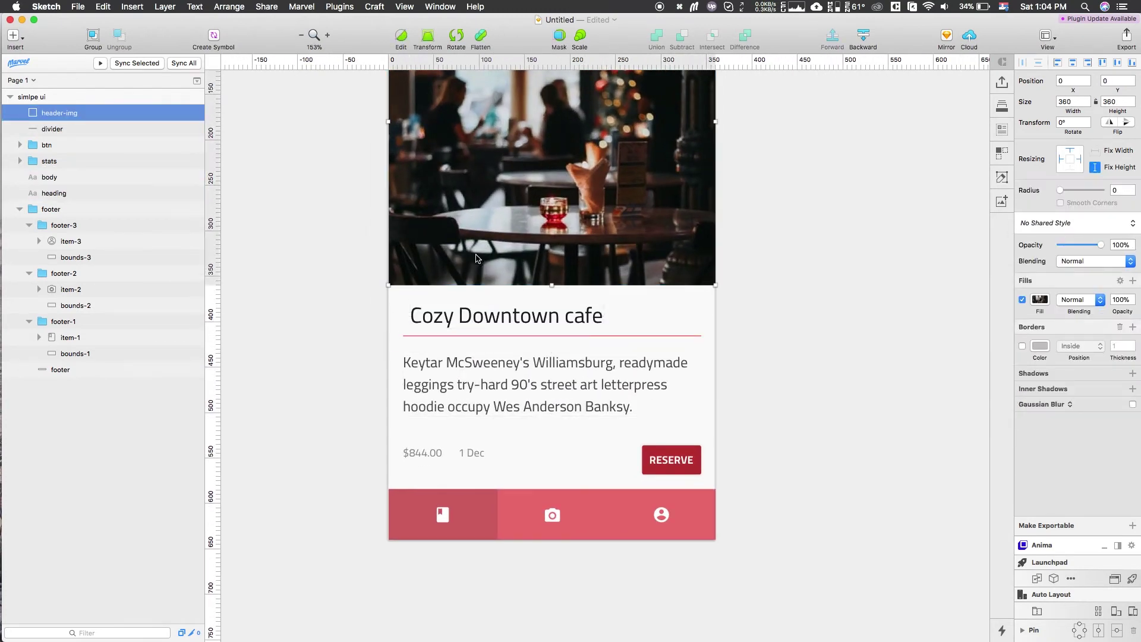
{"action": "left_click", "coordinate": [459, 369]}
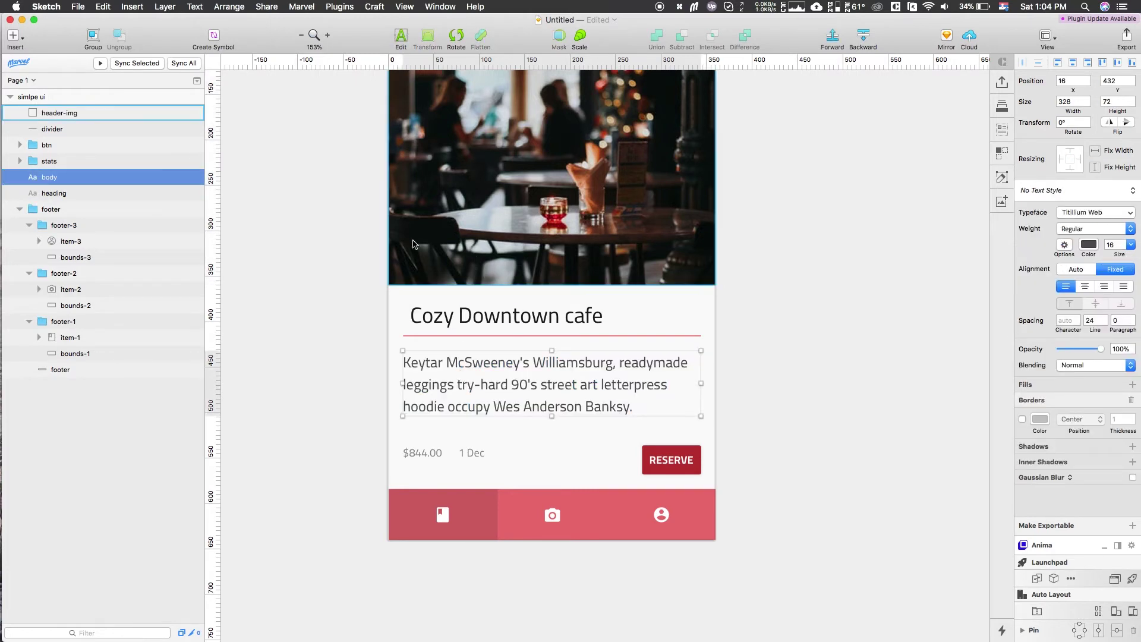
{"action": "left_click", "coordinate": [1060, 158]}
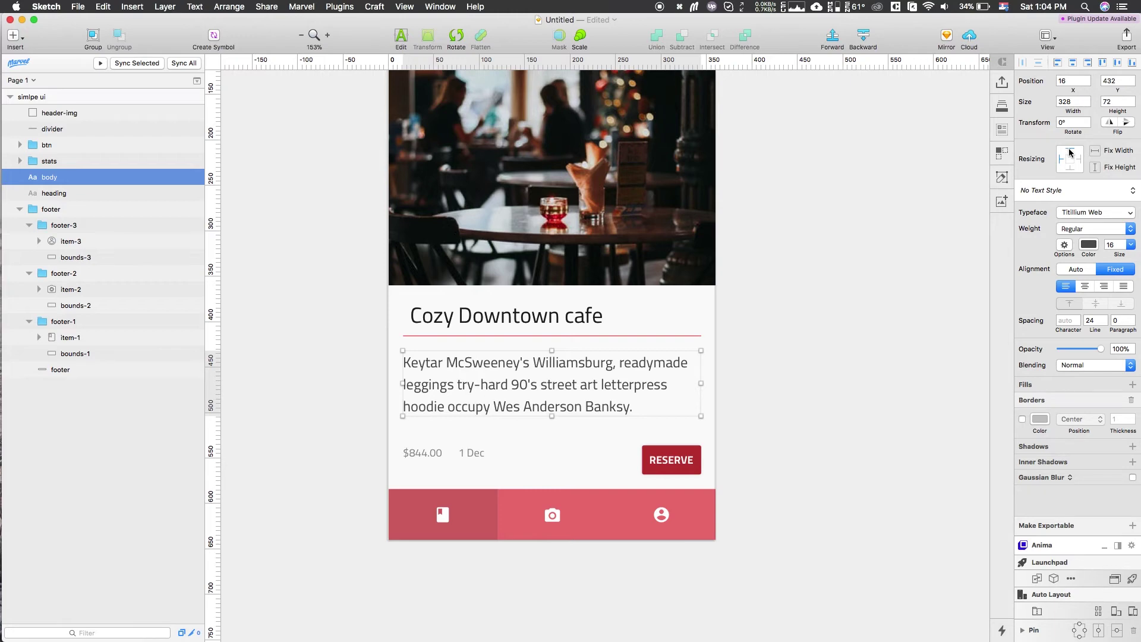
- Examine the resizing constraints of the stats group and the spacing between it and the body text
{"action": "scroll", "coordinate": [566, 407], "scroll_direction": "down", "scroll_amount": 3}
{"action": "scroll", "coordinate": [566, 406], "scroll_direction": "up", "scroll_amount": 3}
{"action": "left_click", "coordinate": [356, 296]}
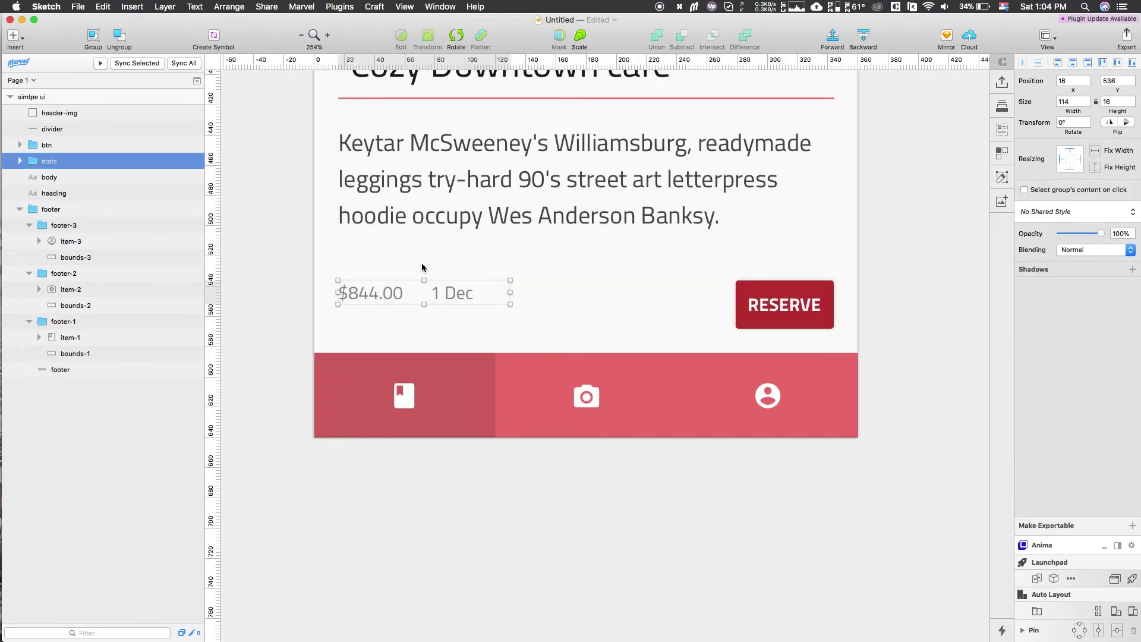
{"action": "scroll", "coordinate": [410, 220], "scroll_direction": "up", "scroll_amount": 1}
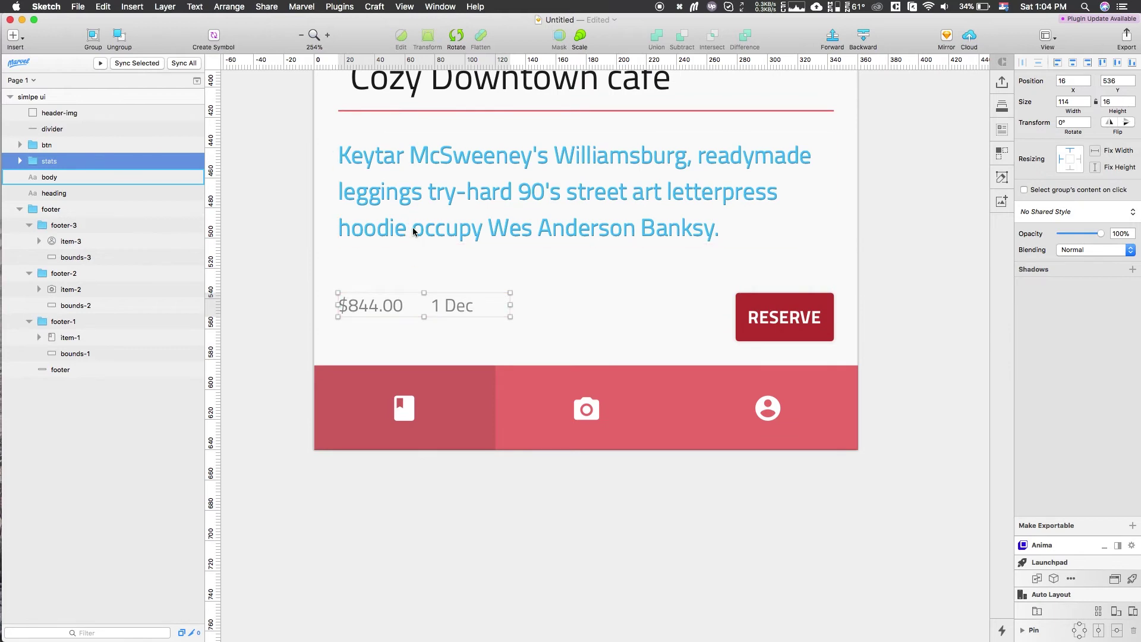
{"action": "left_click", "coordinate": [401, 233]}
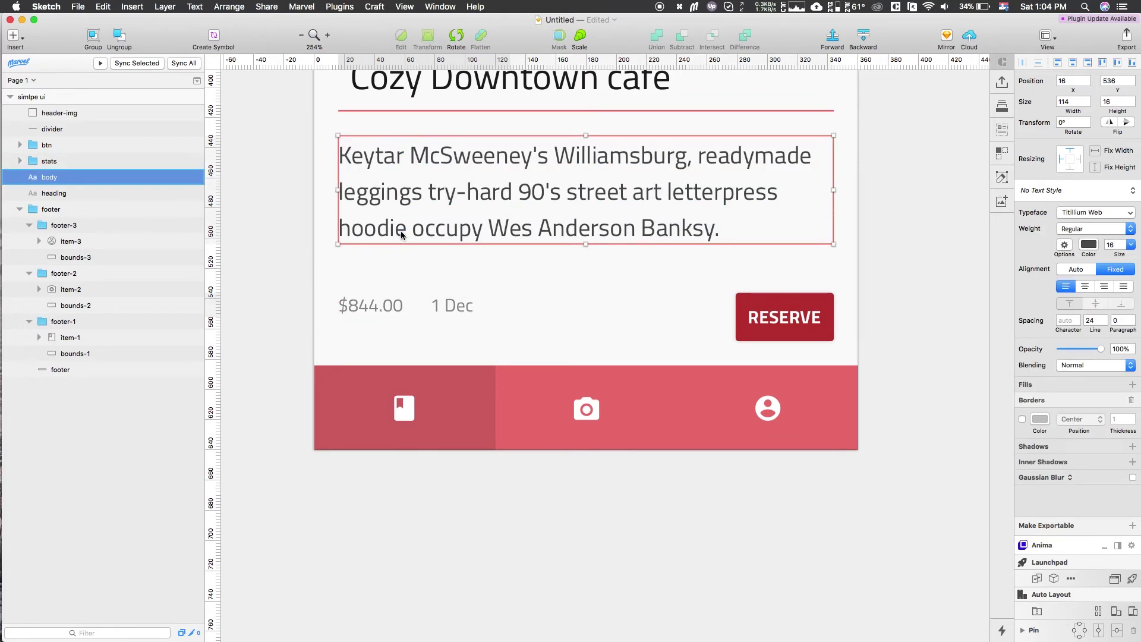
{"action": "left_click", "coordinate": [400, 291]}
{"action": "left_click", "coordinate": [432, 217]}
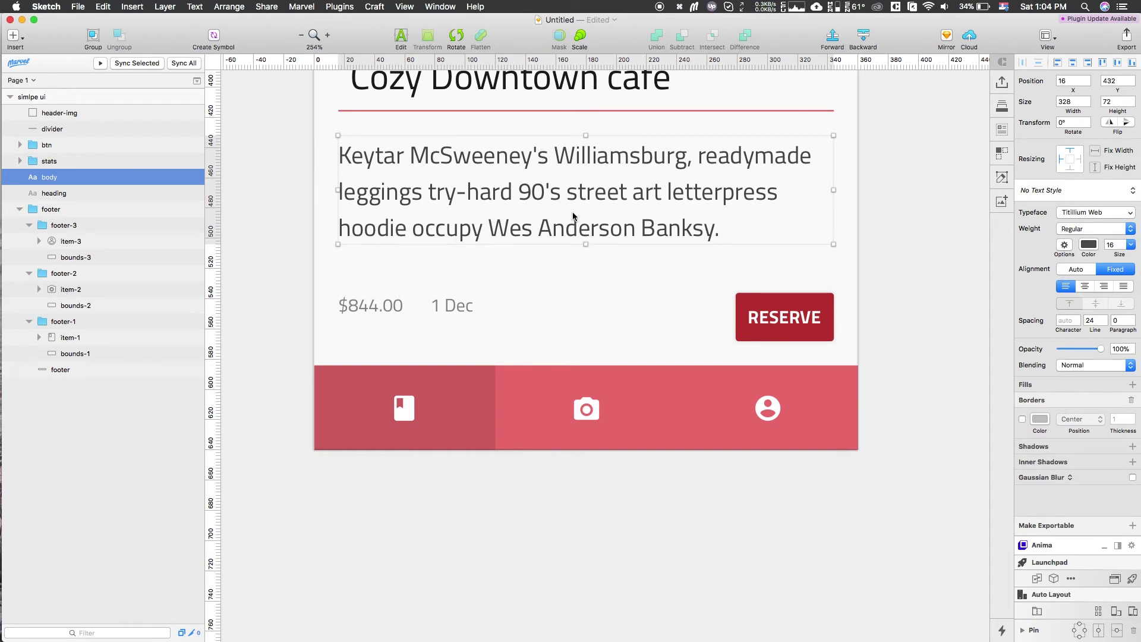
- Enlarge the artboard to about 693 × 759 to test how the layout adapts
{"action": "scroll", "coordinate": [640, 226], "scroll_direction": "right", "scroll_amount": 5}
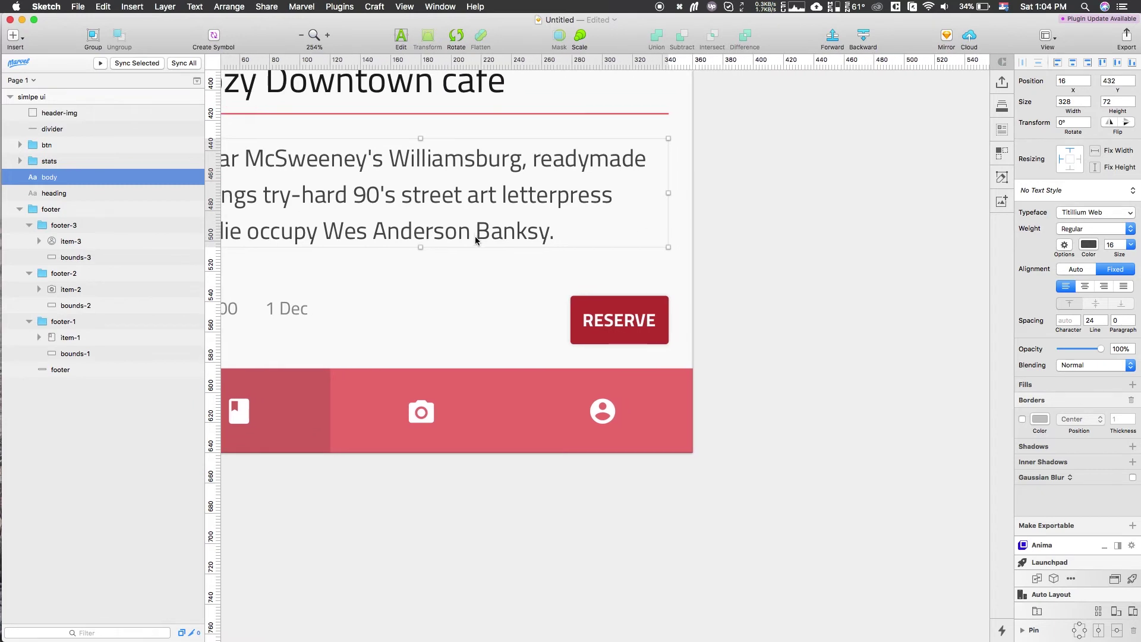
{"action": "scroll", "coordinate": [475, 237], "scroll_direction": "down", "scroll_amount": 10}
{"action": "scroll", "coordinate": [543, 269], "scroll_direction": "up", "scroll_amount": 6}
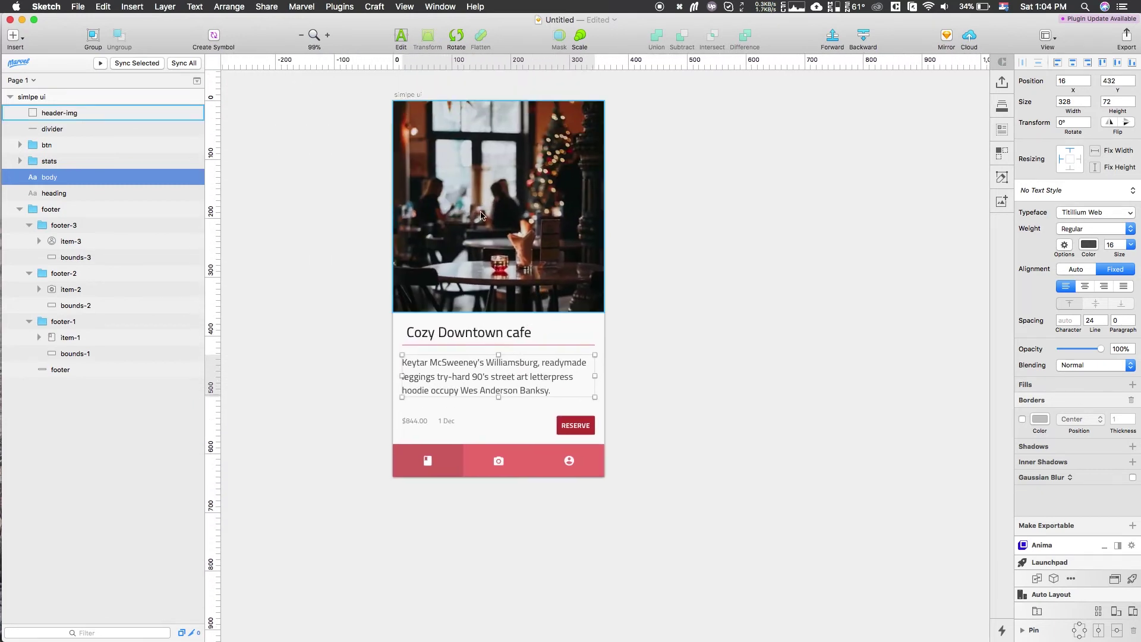
{"action": "left_click", "coordinate": [401, 135]}
{"action": "scroll", "coordinate": [570, 381], "scroll_direction": "down", "scroll_amount": 3}
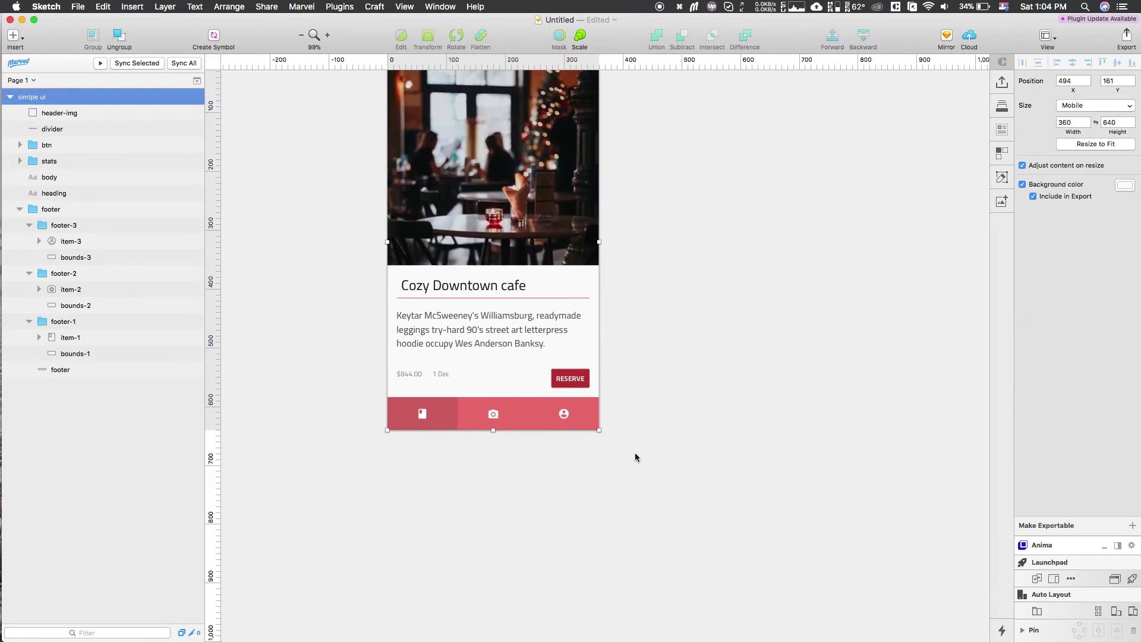
{"action": "left_click_drag", "start_coordinate": [601, 432], "coordinate": [795, 500]}
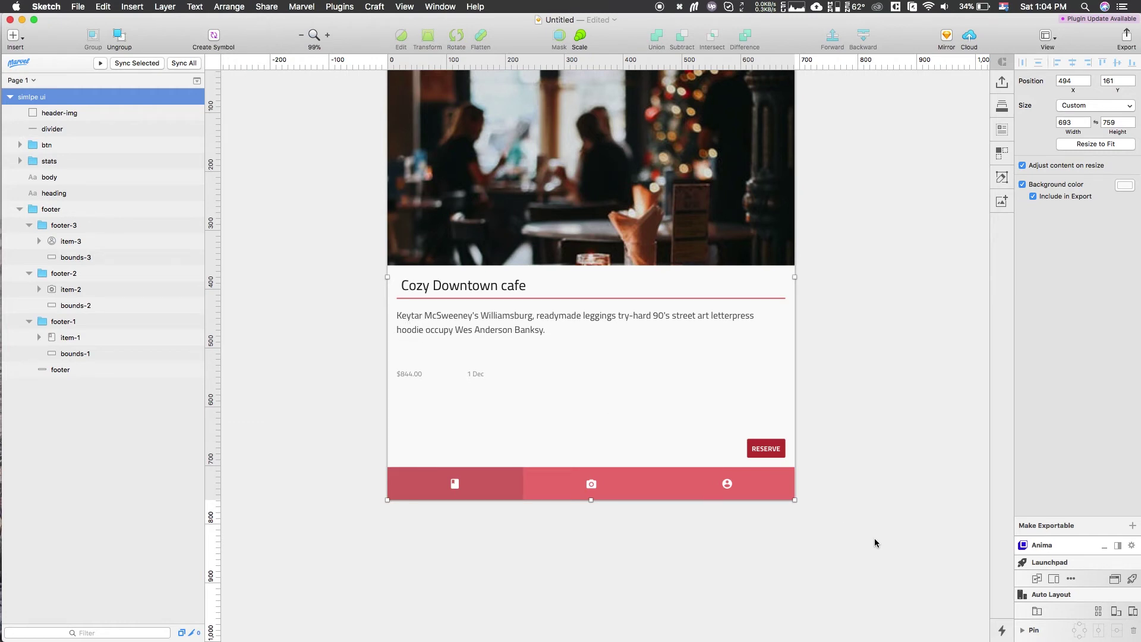
- Stretch the artboard further to about 1156 × 868 to test the layout, and undo both enlargements
{"action": "scroll", "coordinate": [818, 513], "scroll_direction": "down", "scroll_amount": 5}
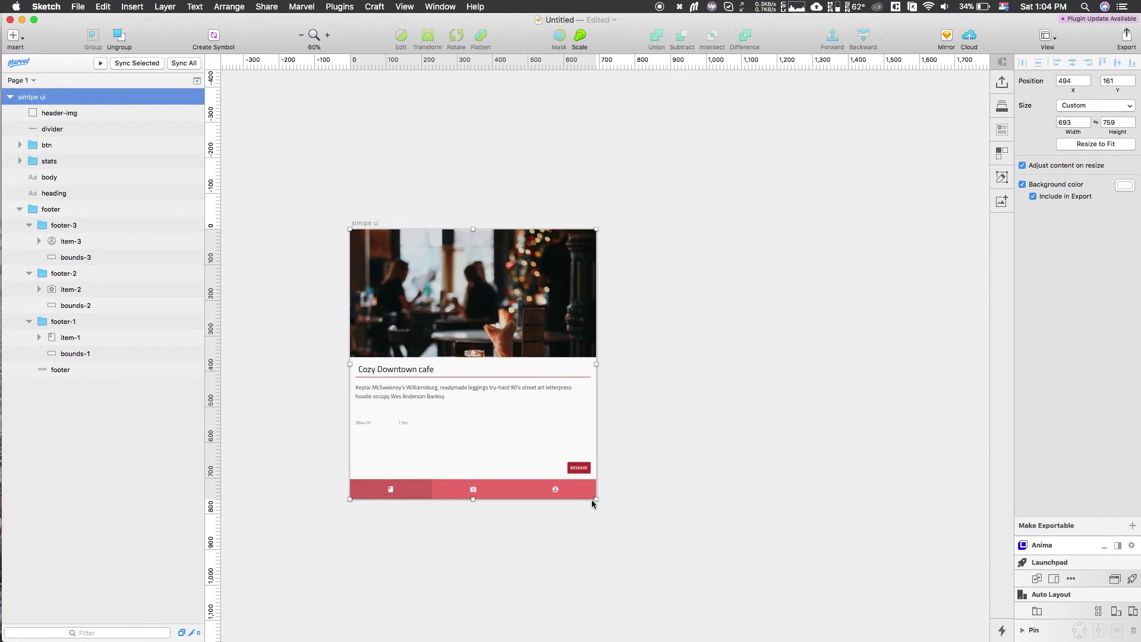
{"action": "left_click_drag", "start_coordinate": [596, 500], "coordinate": [761, 538]}
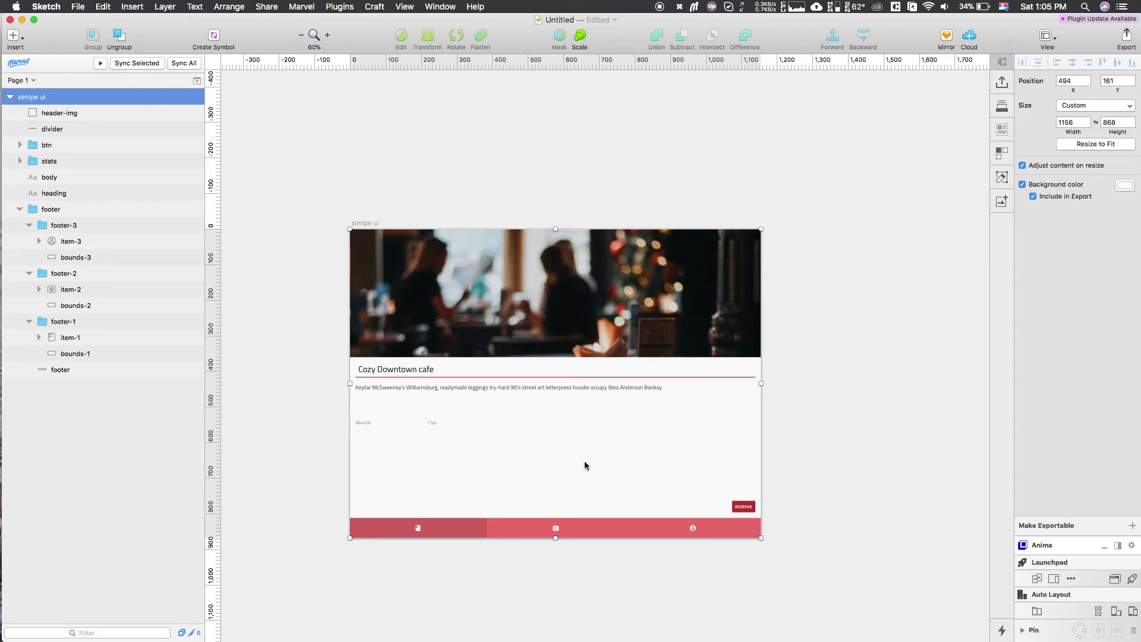
{"action": "key", "text": "super+z"}
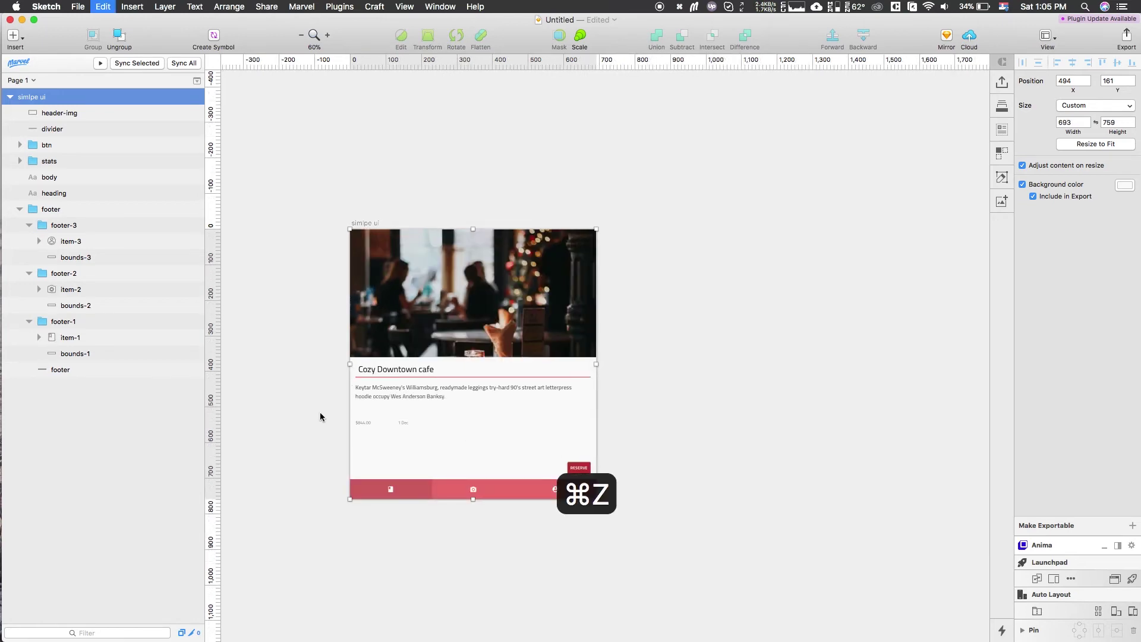
{"action": "key", "text": "super+z"}
- Fix the width of the stats group and pin it to the artboard's bottom edge
{"action": "scroll", "coordinate": [326, 424], "scroll_direction": "up", "scroll_amount": 10}
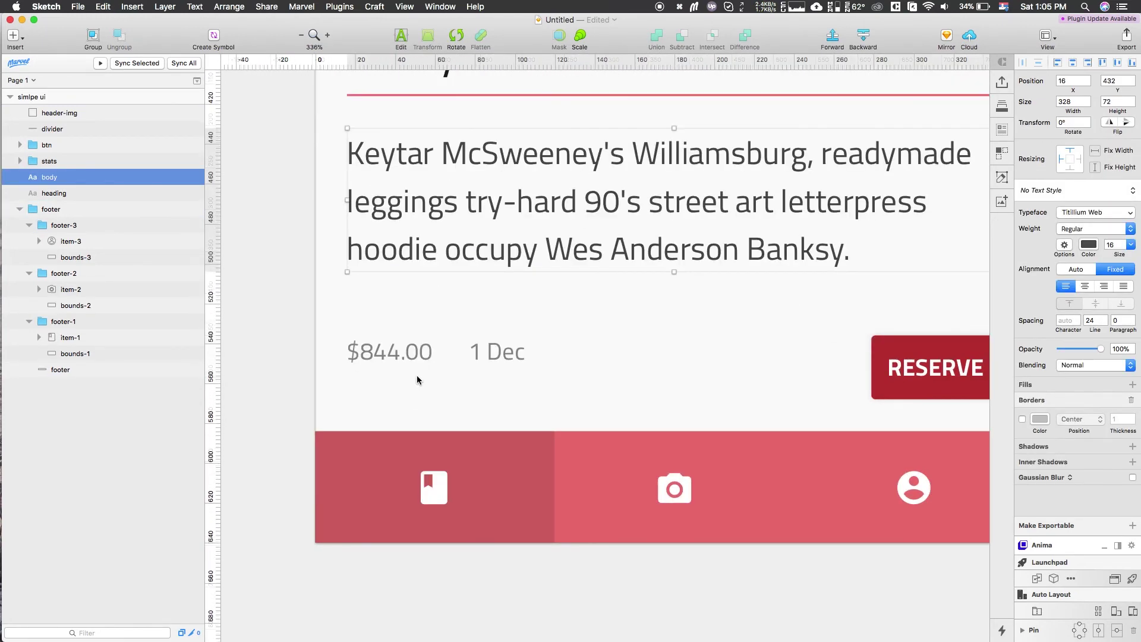
{"action": "scroll", "coordinate": [516, 341], "scroll_direction": "right", "scroll_amount": 3}
{"action": "scroll", "coordinate": [461, 366], "scroll_direction": "down", "scroll_amount": 2}
{"action": "left_click", "coordinate": [357, 417]}
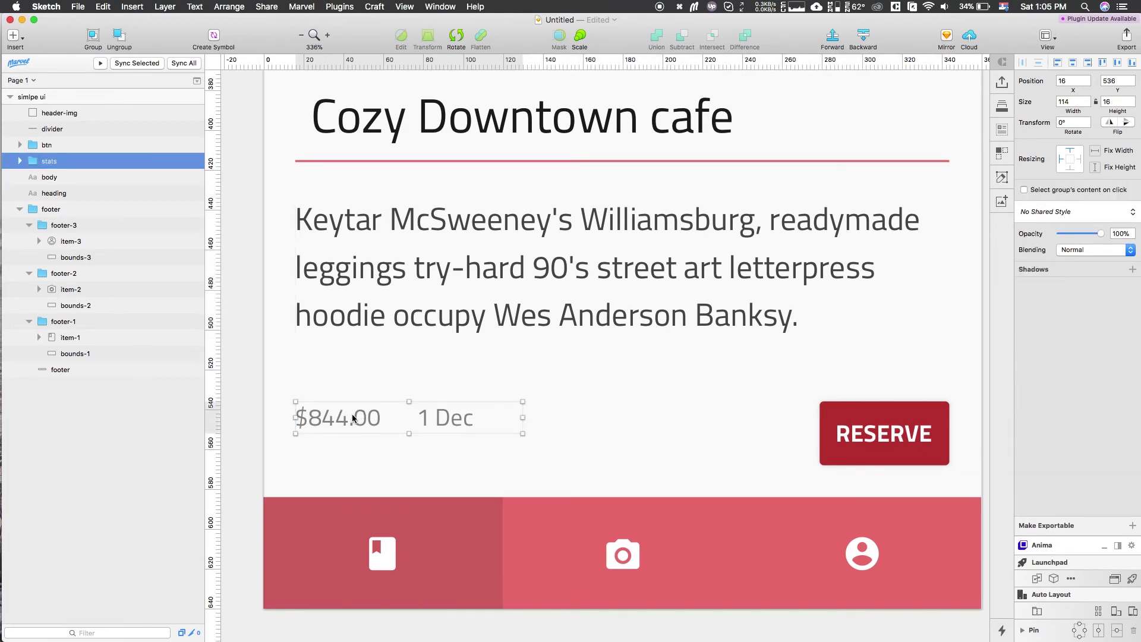
{"action": "left_click", "coordinate": [1096, 152]}
- Test the new stats constraints by resizing the artboard to about 338 × 634, and undo the resize
{"action": "scroll", "coordinate": [532, 345], "scroll_direction": "down", "scroll_amount": 5}
{"action": "scroll", "coordinate": [532, 345], "scroll_direction": "right", "scroll_amount": 5}
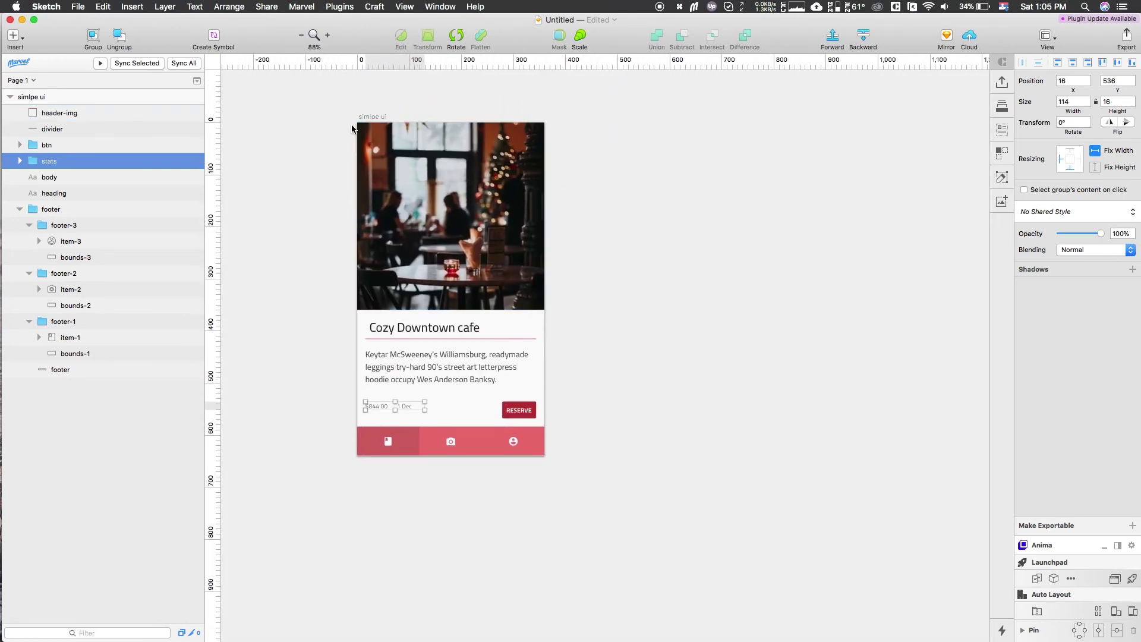
{"action": "left_click", "coordinate": [366, 118]}
{"action": "scroll", "coordinate": [367, 119], "scroll_direction": "down", "scroll_amount": 5}
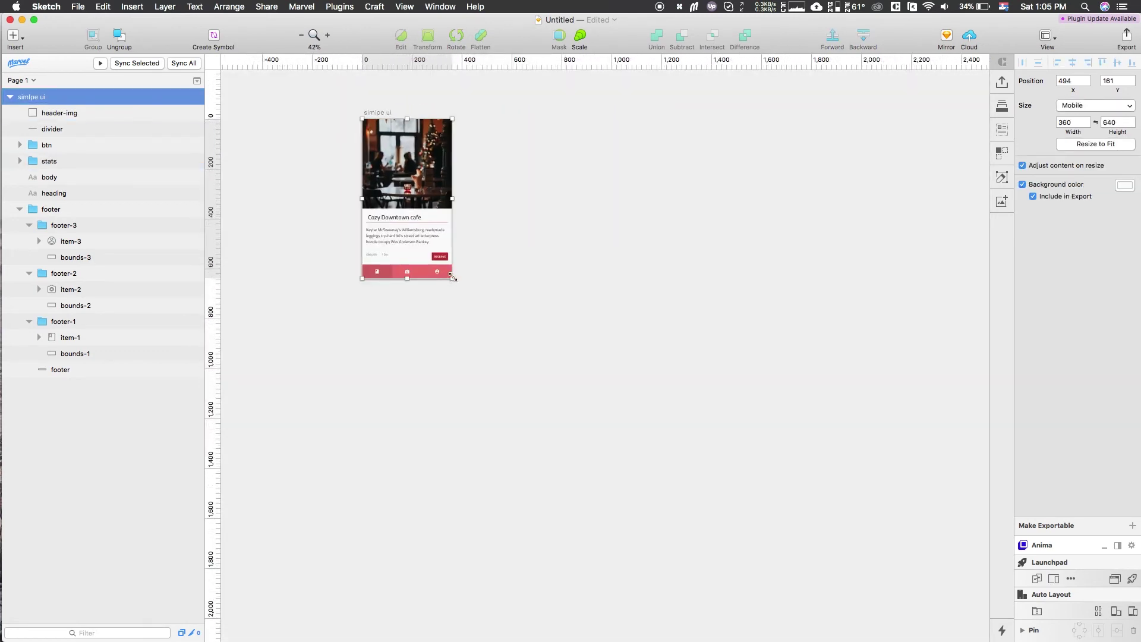
{"action": "mouse_move", "coordinate": [452, 277]}
{"action": "left_mouse_down"}
{"action": "mouse_move", "coordinate": [651, 308]}
{"action": "mouse_move", "coordinate": [807, 484]}
{"action": "mouse_move", "coordinate": [645, 309]}
{"action": "mouse_move", "coordinate": [492, 299]}
{"action": "mouse_move", "coordinate": [446, 277]}
{"action": "left_mouse_up"}
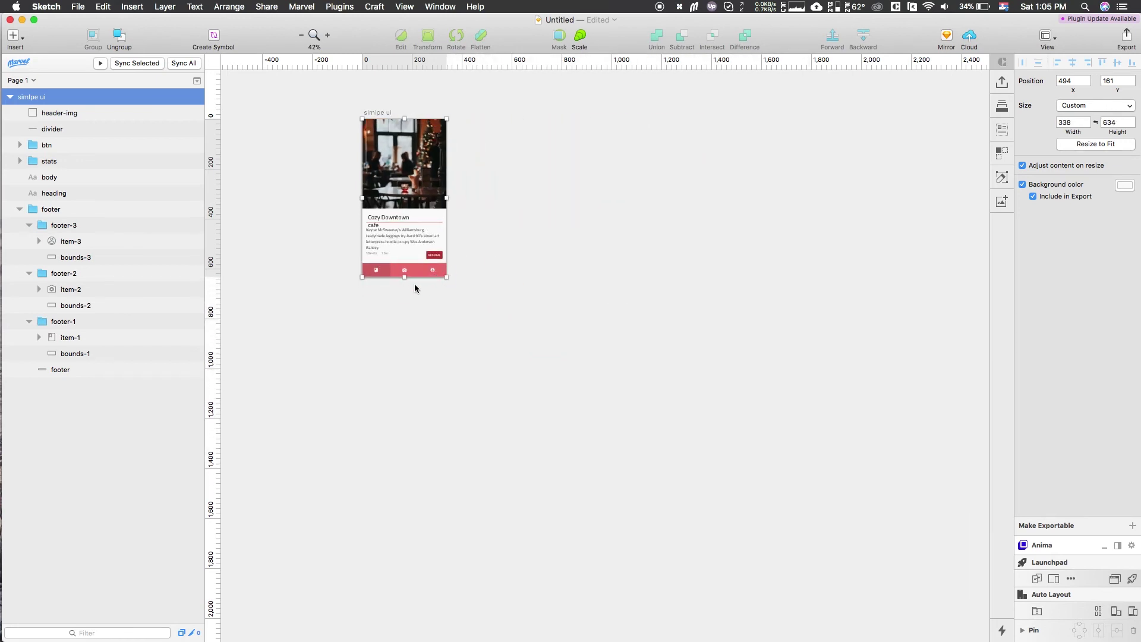
{"action": "key", "text": "super+z"}
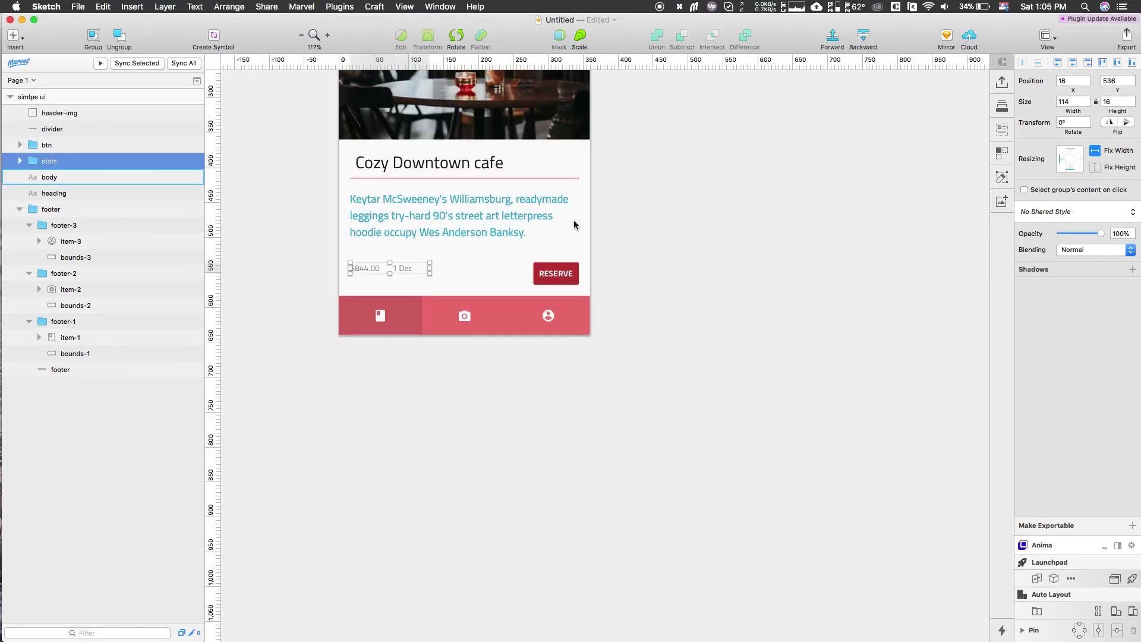
- Examine the stats group with the price and date and its resizing constraints at the original artboard size
{"action": "scroll", "coordinate": [596, 308], "scroll_direction": "down", "scroll_amount": 6}
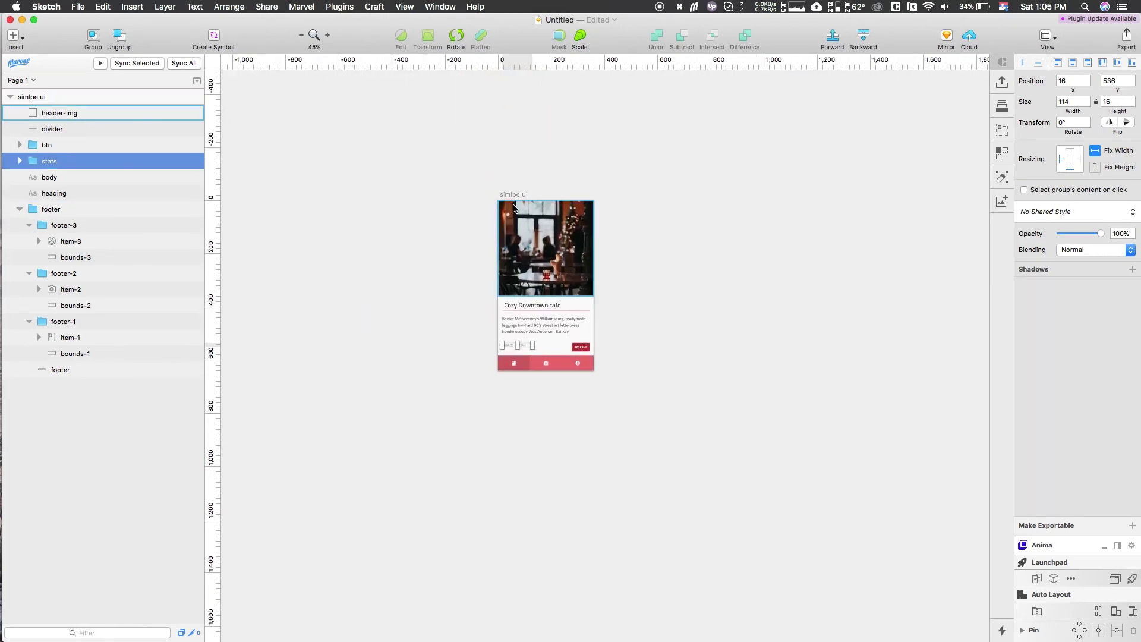
{"action": "scroll", "coordinate": [529, 364], "scroll_direction": "up", "scroll_amount": 5}
{"action": "left_click", "coordinate": [442, 343]}
{"action": "scroll", "coordinate": [532, 387], "scroll_direction": "up", "scroll_amount": 4}
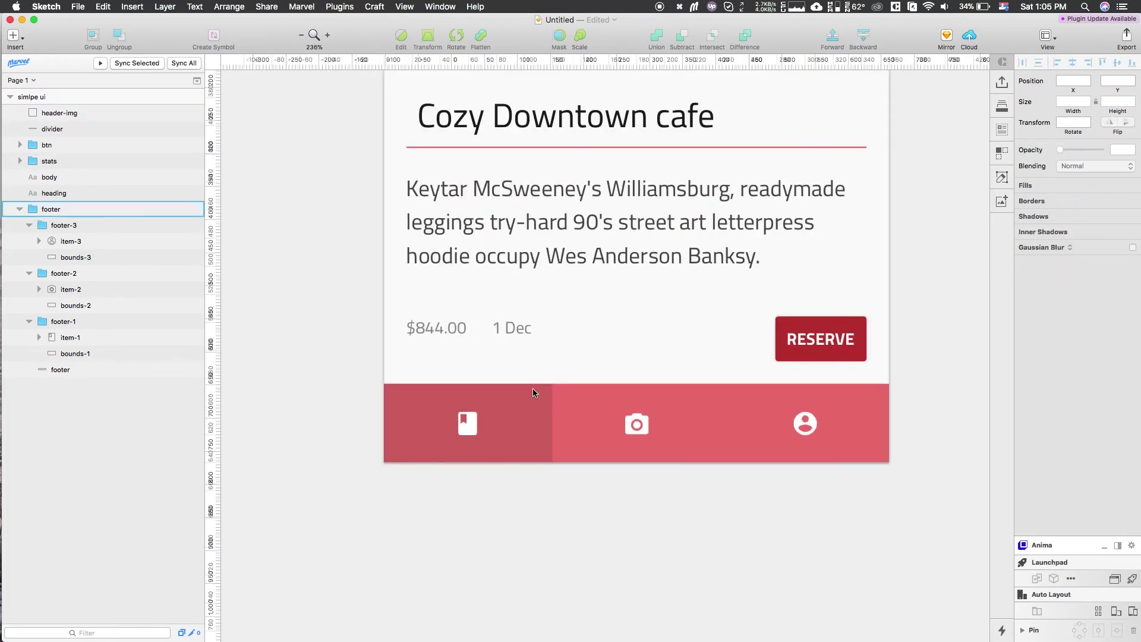
{"action": "left_click", "coordinate": [468, 326]}
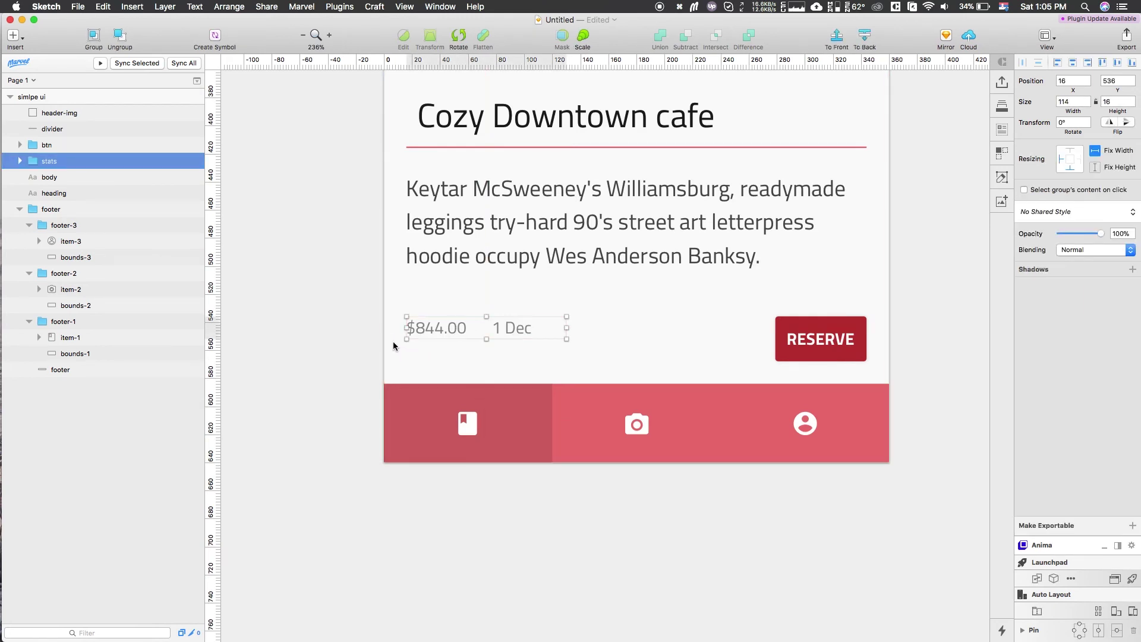
{"action": "scroll", "coordinate": [431, 334], "scroll_direction": "up", "scroll_amount": 4}
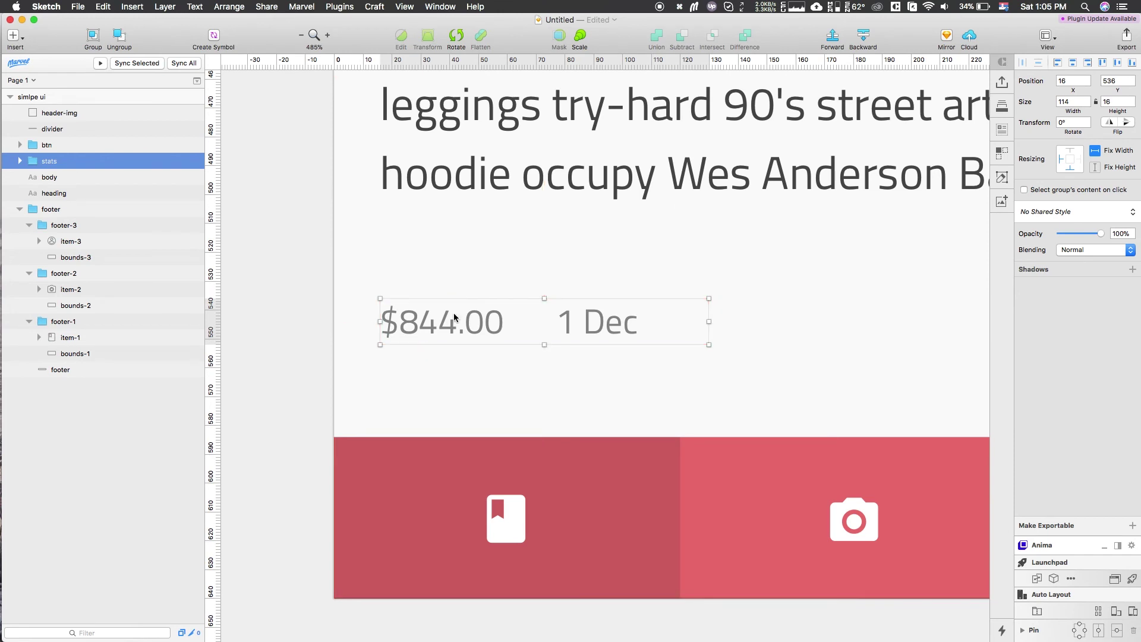
{"action": "scroll", "coordinate": [465, 469], "scroll_direction": "down", "scroll_amount": 4}
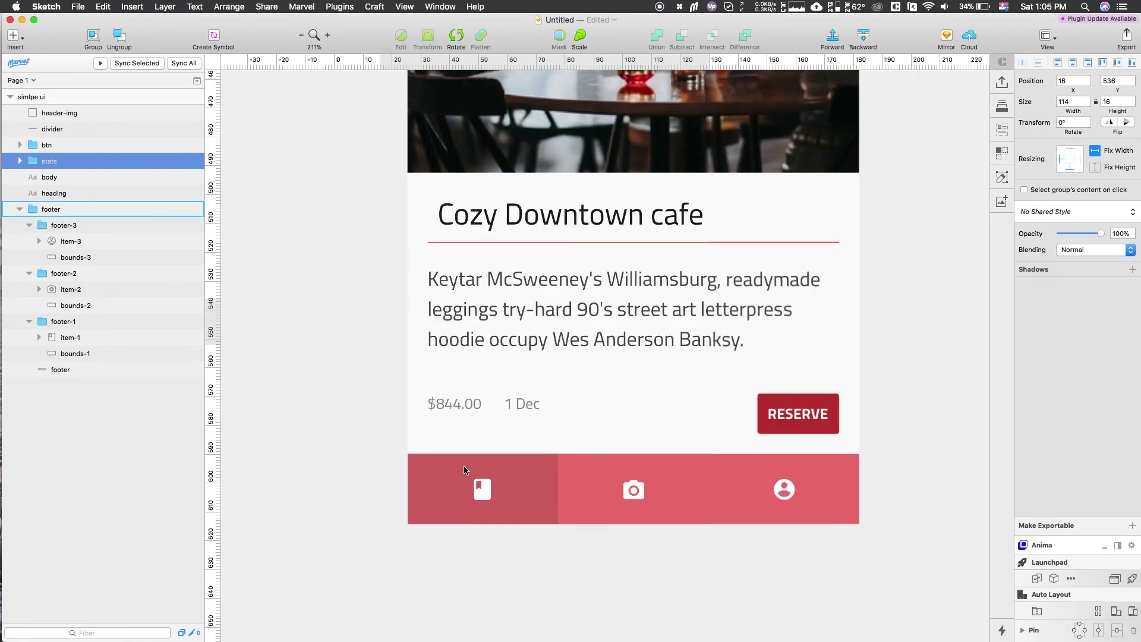
- Measure the RESERVE button's distance to the footer and the body text's distances to the artboard edges
{"action": "left_click", "coordinate": [817, 415]}
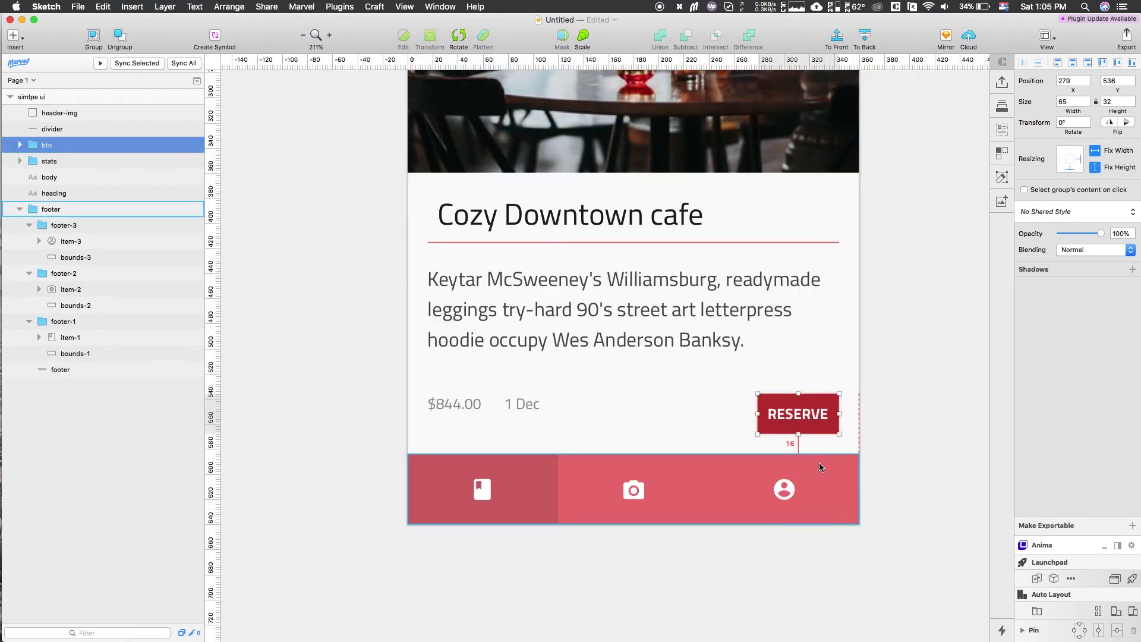
{"action": "scroll", "coordinate": [641, 333], "scroll_direction": "down", "scroll_amount": 3}
{"action": "left_click", "coordinate": [597, 323]}
{"action": "scroll", "coordinate": [596, 324], "scroll_direction": "up", "scroll_amount": 3}
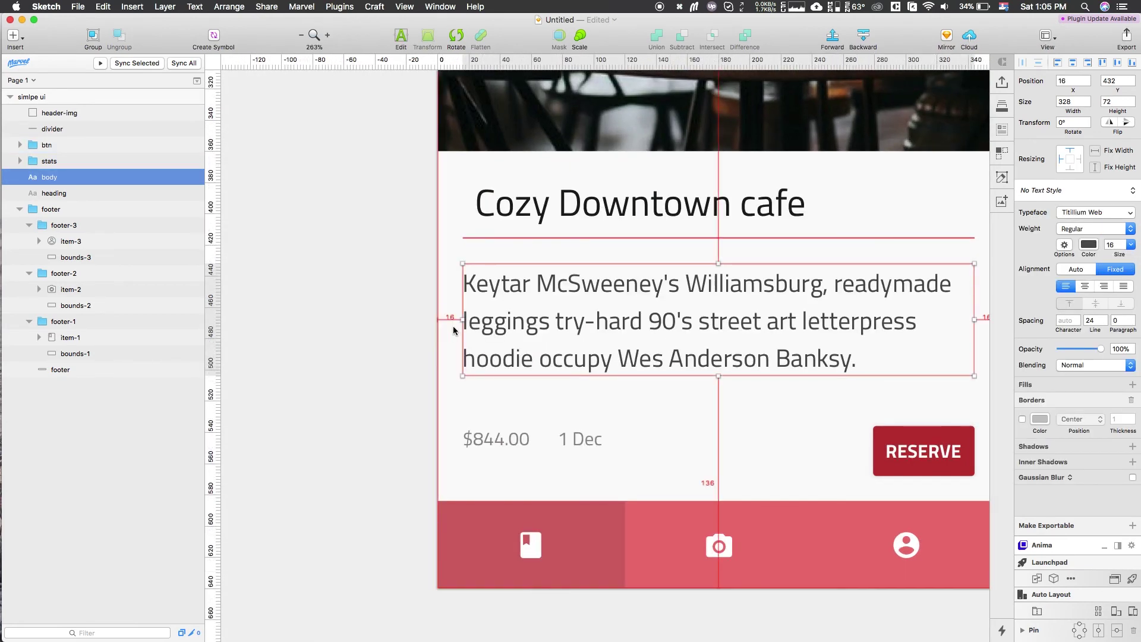
{"action": "key", "text": "alt"}
{"action": "scroll", "coordinate": [755, 245], "scroll_direction": "up", "scroll_amount": 1}
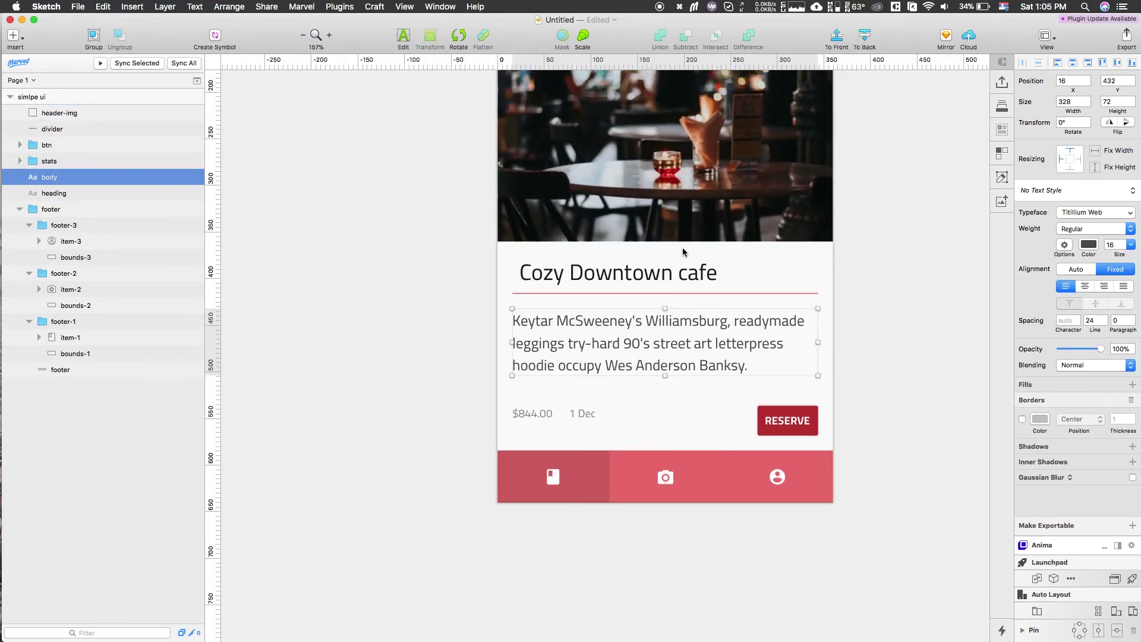
- Resize the artboard to the Tablet 9" preset, 768 × 1024
{"action": "key", "text": "super+minus"}
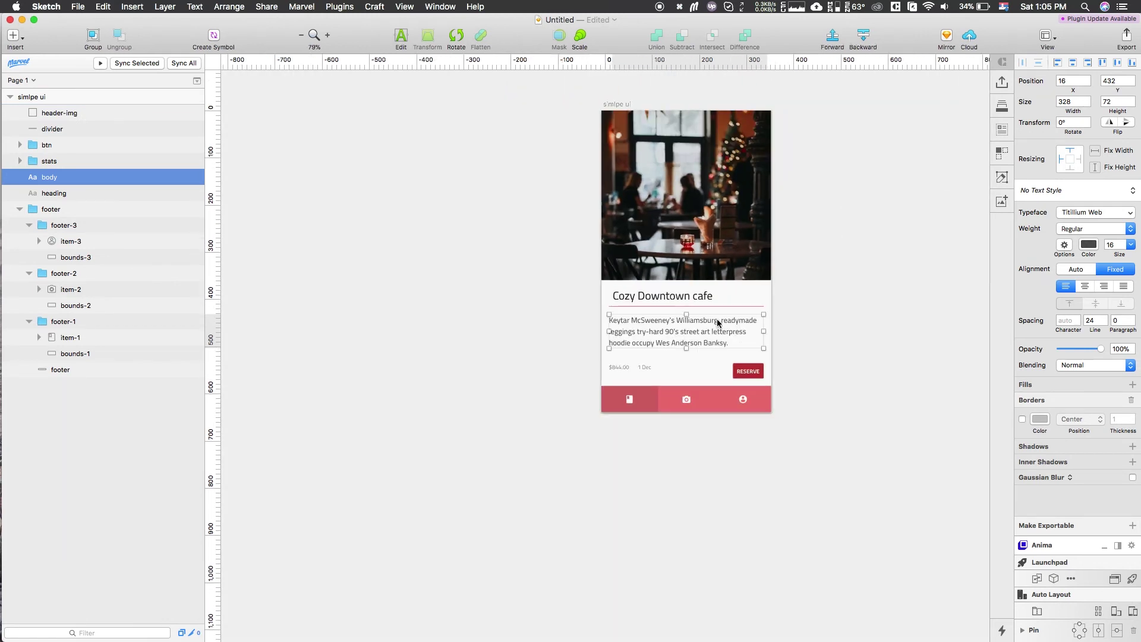
{"action": "left_click", "coordinate": [517, 109]}
{"action": "key", "text": "super+minus"}
{"action": "key", "text": "super+minus"}
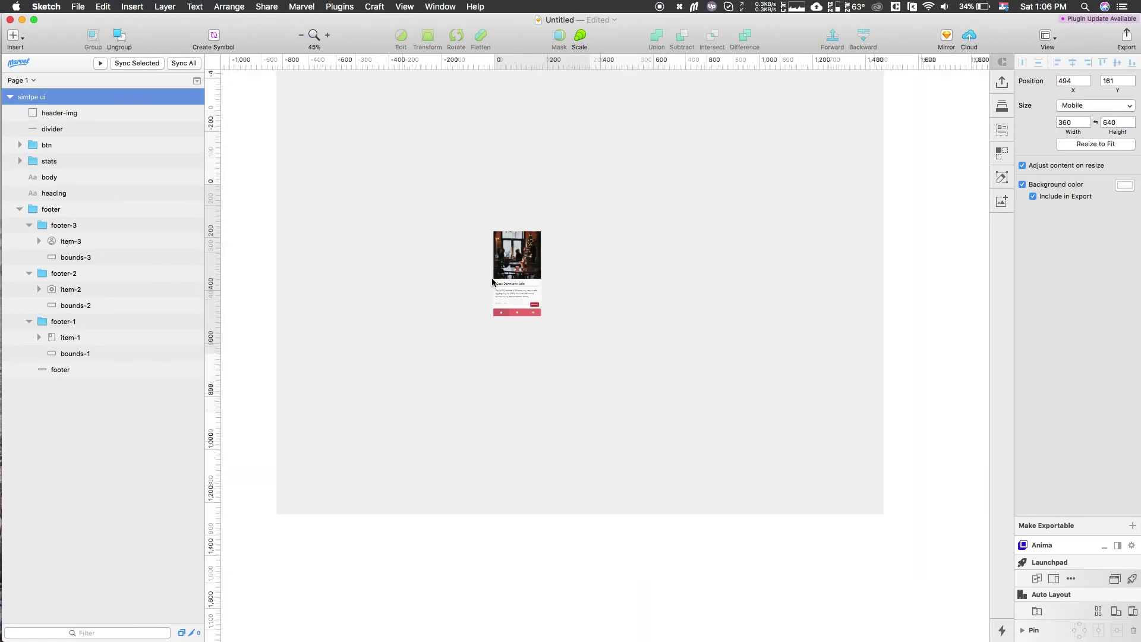
{"action": "left_click", "coordinate": [1111, 110]}
{"action": "left_click", "coordinate": [1067, 197]}
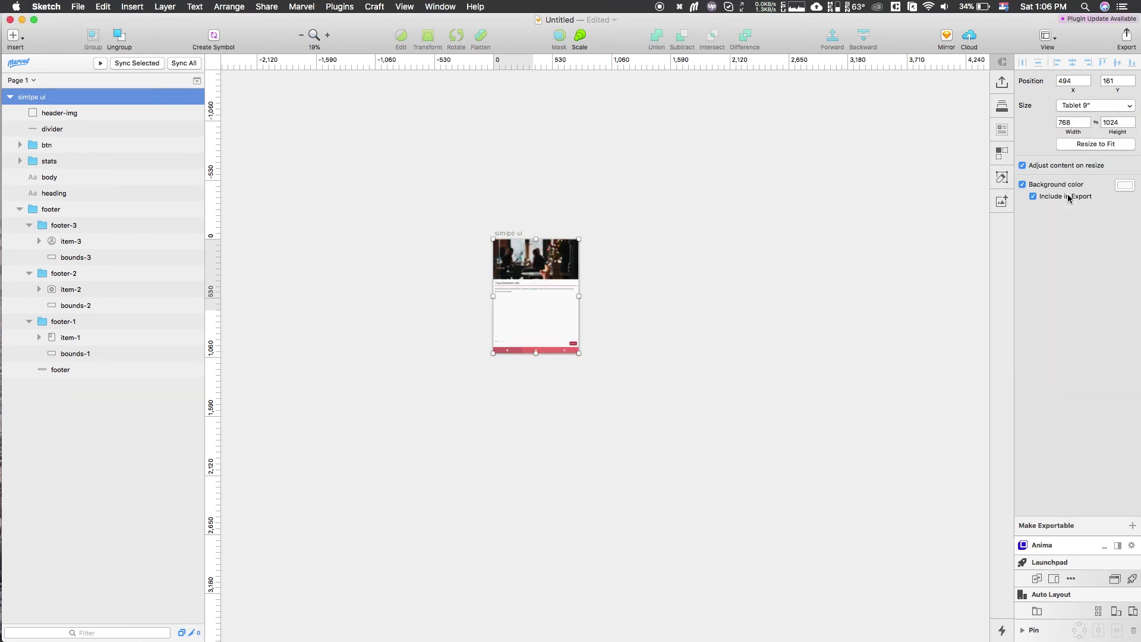
- Measure the stats group's distance to the footer on the tablet-sized artboard
{"action": "left_click", "coordinate": [601, 322]}
{"action": "scroll", "coordinate": [601, 322], "scroll_direction": "up", "scroll_amount": 3}
{"action": "scroll", "coordinate": [601, 322], "scroll_direction": "up", "scroll_amount": 3}
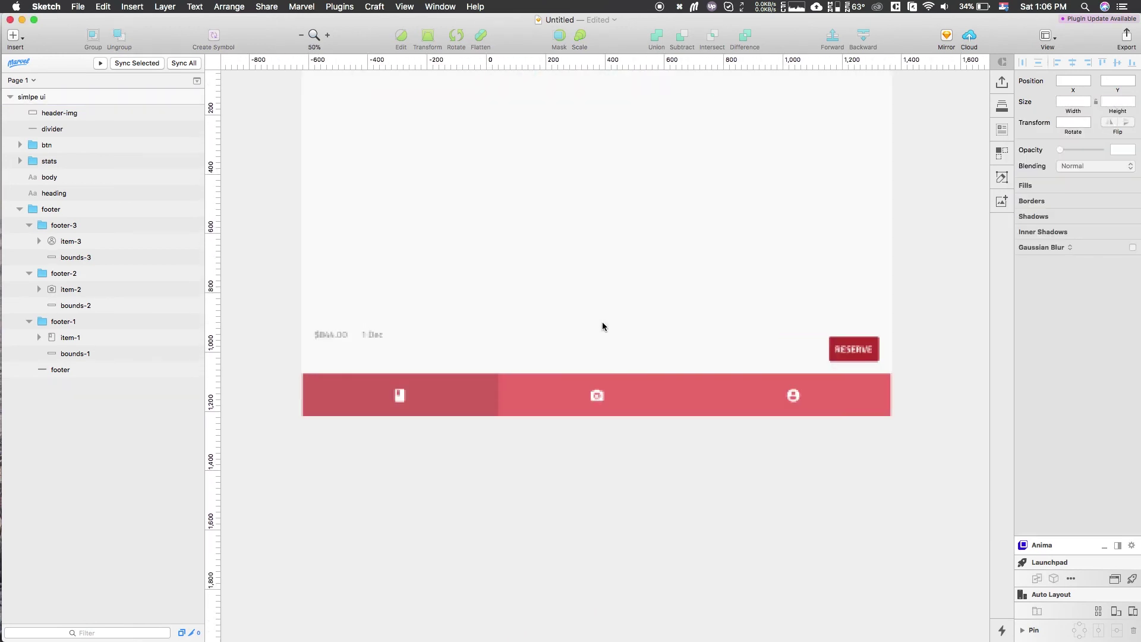
{"action": "scroll", "coordinate": [582, 324], "scroll_direction": "left", "scroll_amount": 5}
{"action": "left_click", "coordinate": [523, 332]}
{"action": "scroll", "coordinate": [522, 333], "scroll_direction": "up", "scroll_amount": 3}
{"action": "scroll", "coordinate": [521, 333], "scroll_direction": "up", "scroll_amount": 4}
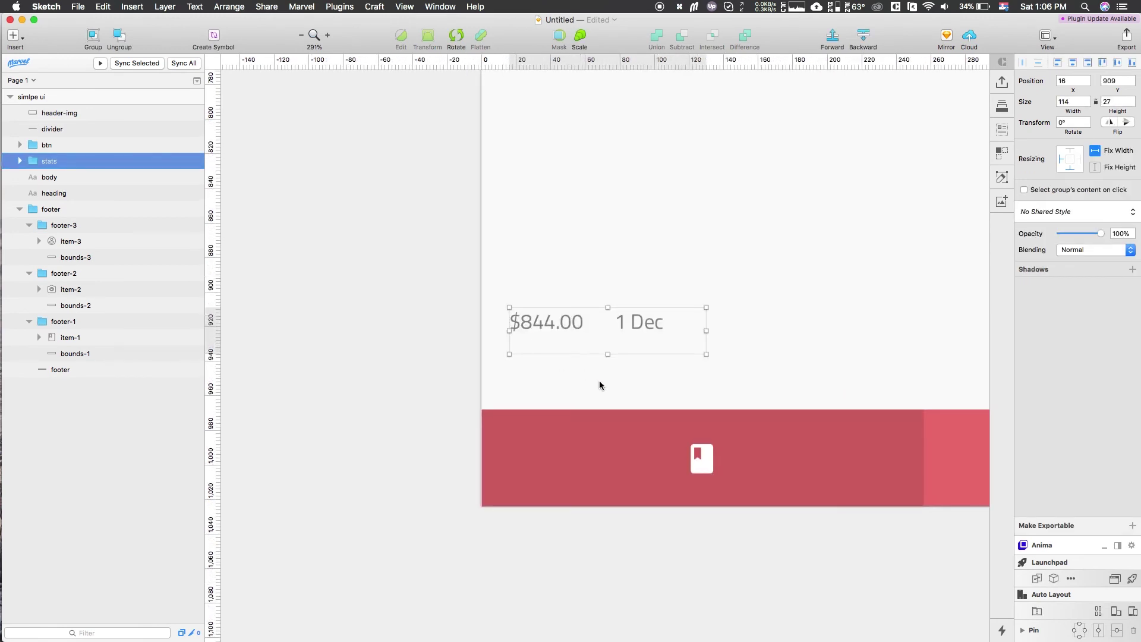
{"action": "key", "text": "alt"}
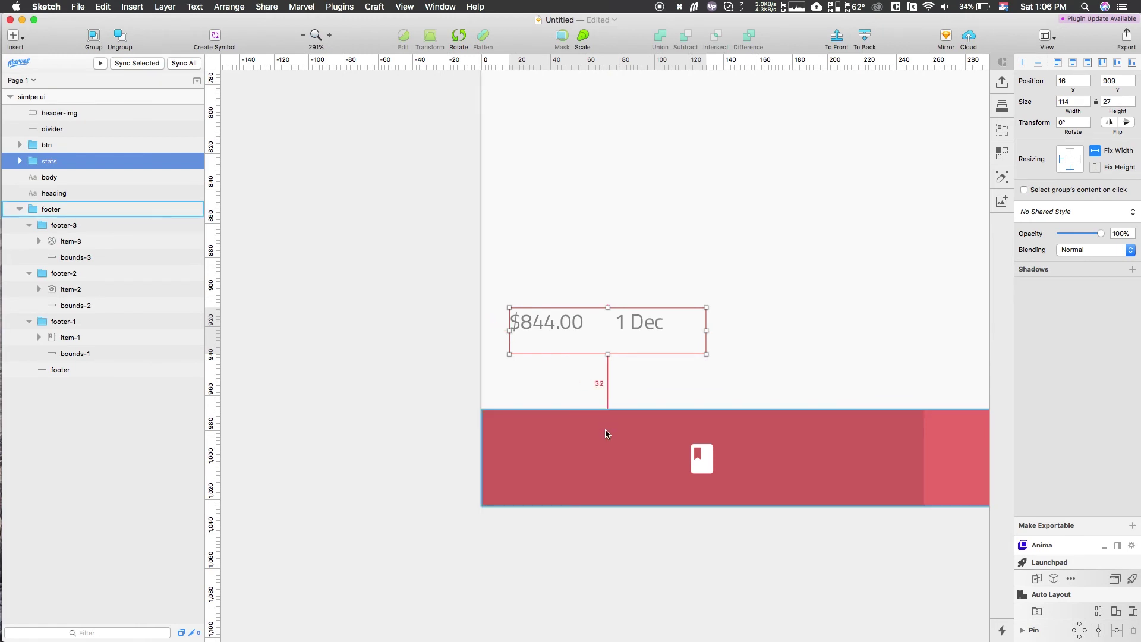
- Check the spacing of the RESERVE button and the body text's margin on the tablet-sized artboard
{"action": "scroll", "coordinate": [605, 433], "scroll_direction": "down", "scroll_amount": 6}
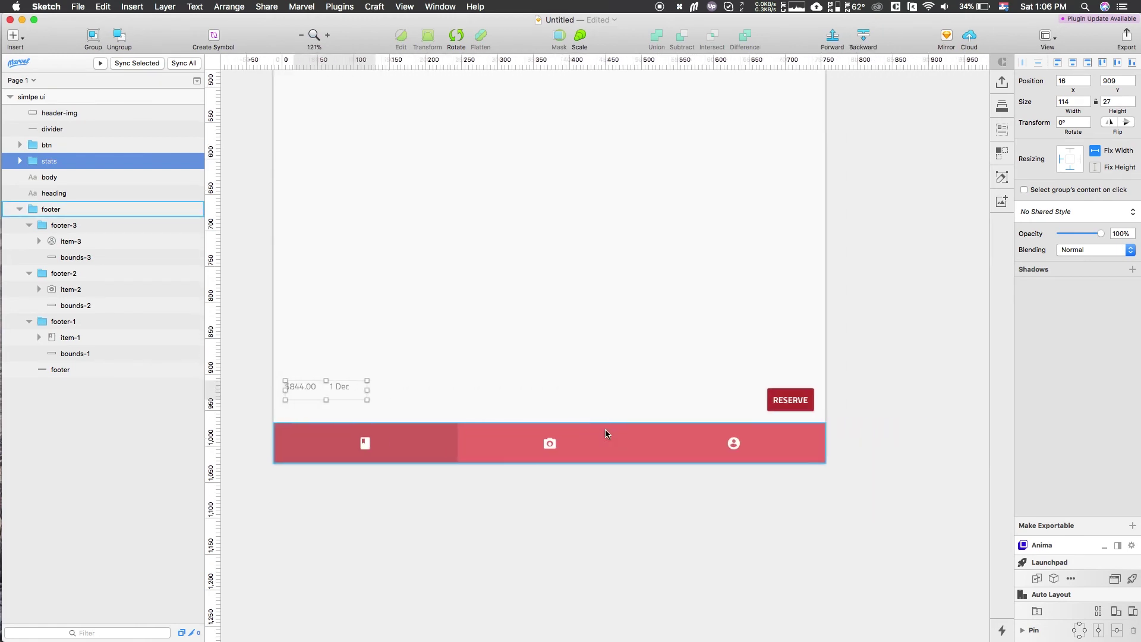
{"action": "scroll", "coordinate": [671, 435], "scroll_direction": "right", "scroll_amount": 2}
{"action": "left_click", "coordinate": [744, 405]}
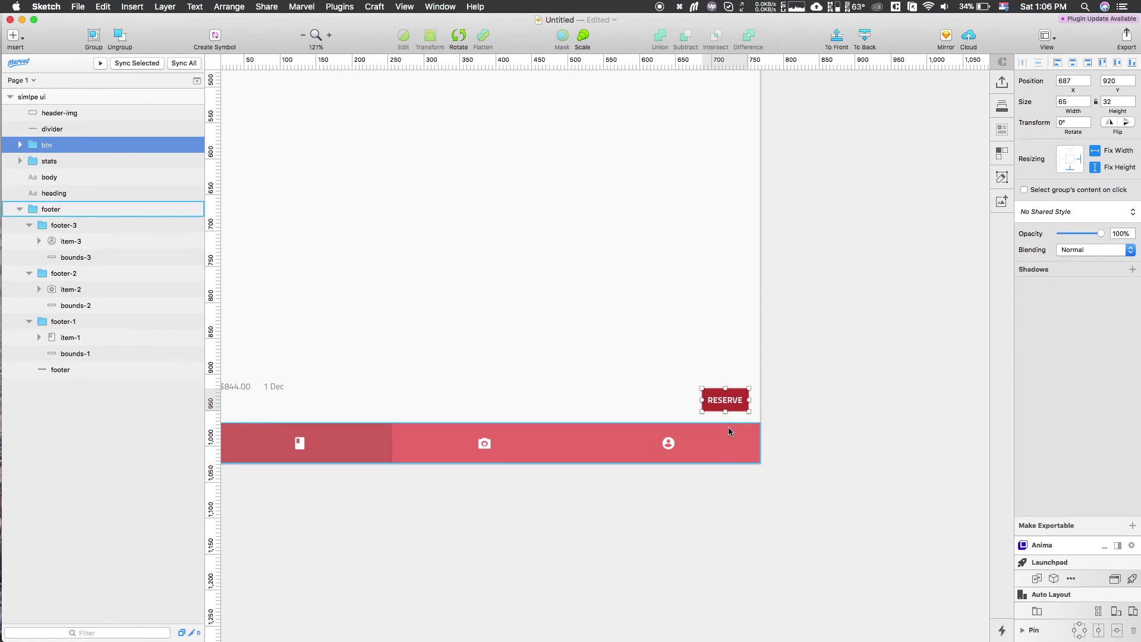
{"action": "scroll", "coordinate": [729, 427], "scroll_direction": "down", "scroll_amount": 5}
{"action": "scroll", "coordinate": [728, 427], "scroll_direction": "left", "scroll_amount": 2}
{"action": "scroll", "coordinate": [583, 344], "scroll_direction": "up", "scroll_amount": 5}
{"action": "left_click", "coordinate": [583, 346]}
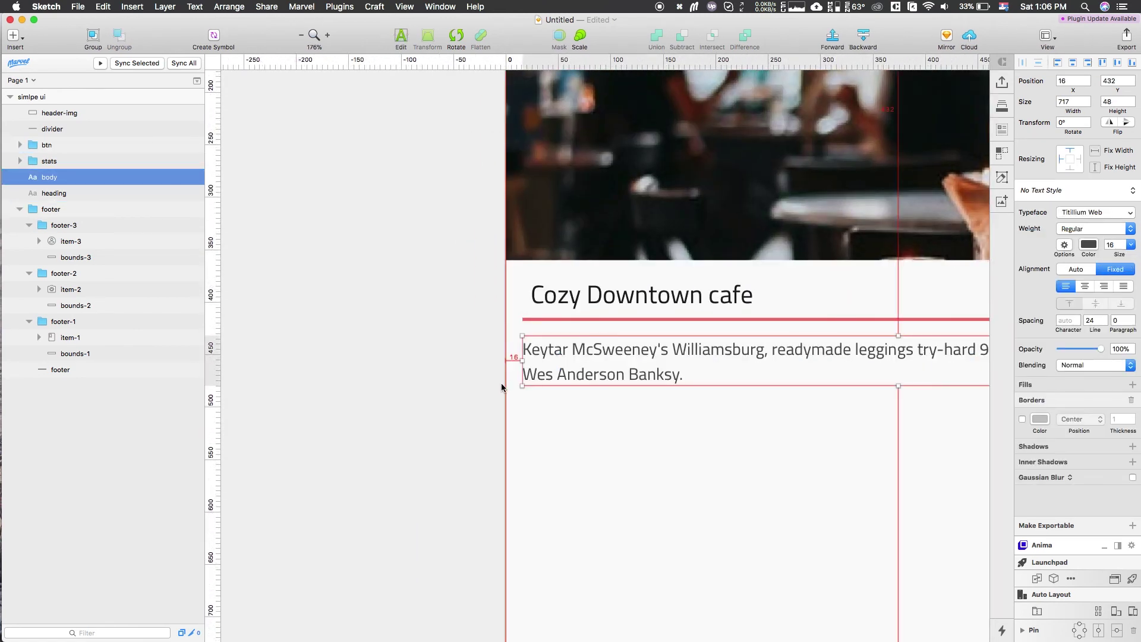
{"action": "scroll", "coordinate": [590, 342], "scroll_direction": "up", "scroll_amount": 5}
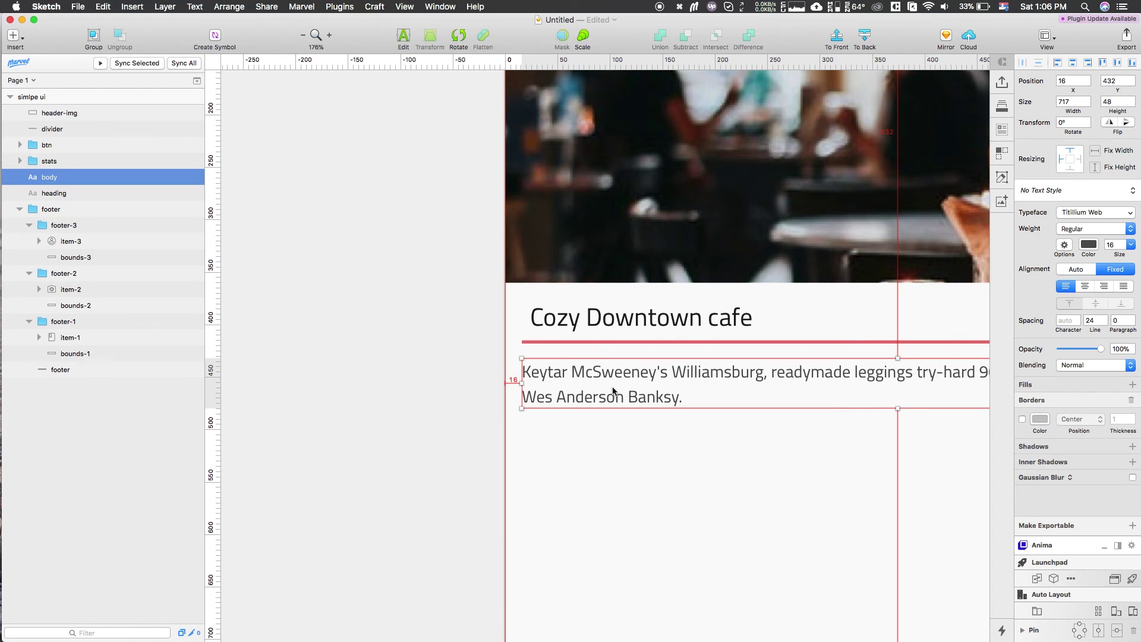
- Select the stats group on the tablet-sized artboard and inspect its size and position above the footer
{"action": "scroll", "coordinate": [613, 391], "scroll_direction": "down", "scroll_amount": 2}
{"action": "scroll", "coordinate": [612, 390], "scroll_direction": "down", "scroll_amount": 10}
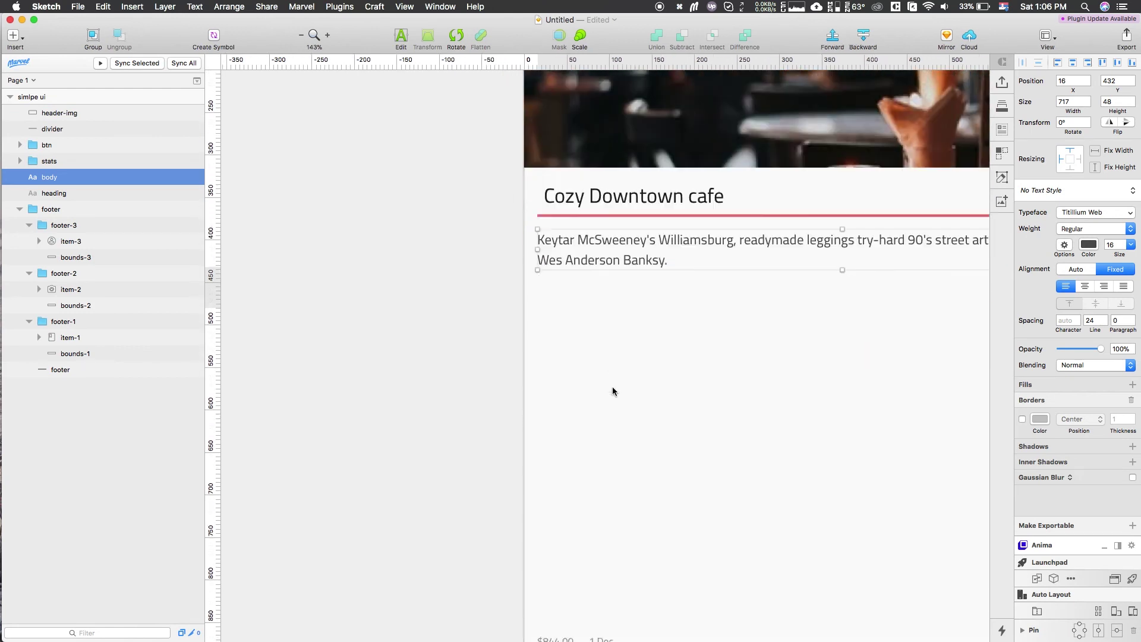
{"action": "left_click", "coordinate": [579, 379]}
{"action": "scroll", "coordinate": [578, 379], "scroll_direction": "up", "scroll_amount": 5}
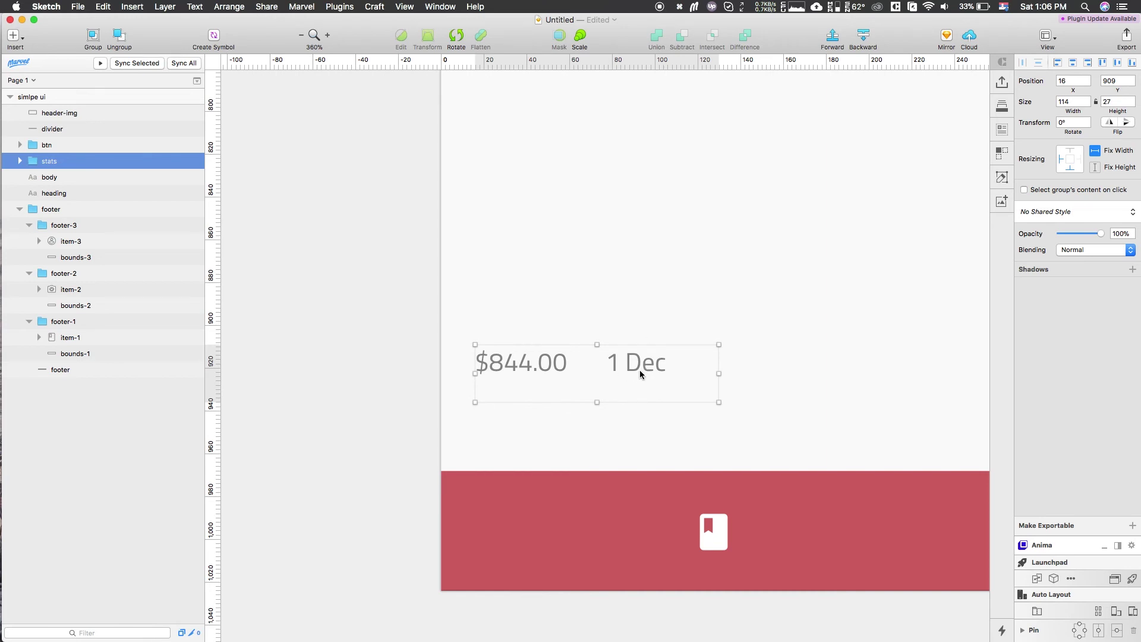
- Undo the tablet-size change of the artboard and fix the stats group's height in its resizing constraints
{"action": "key", "text": "super+z"}
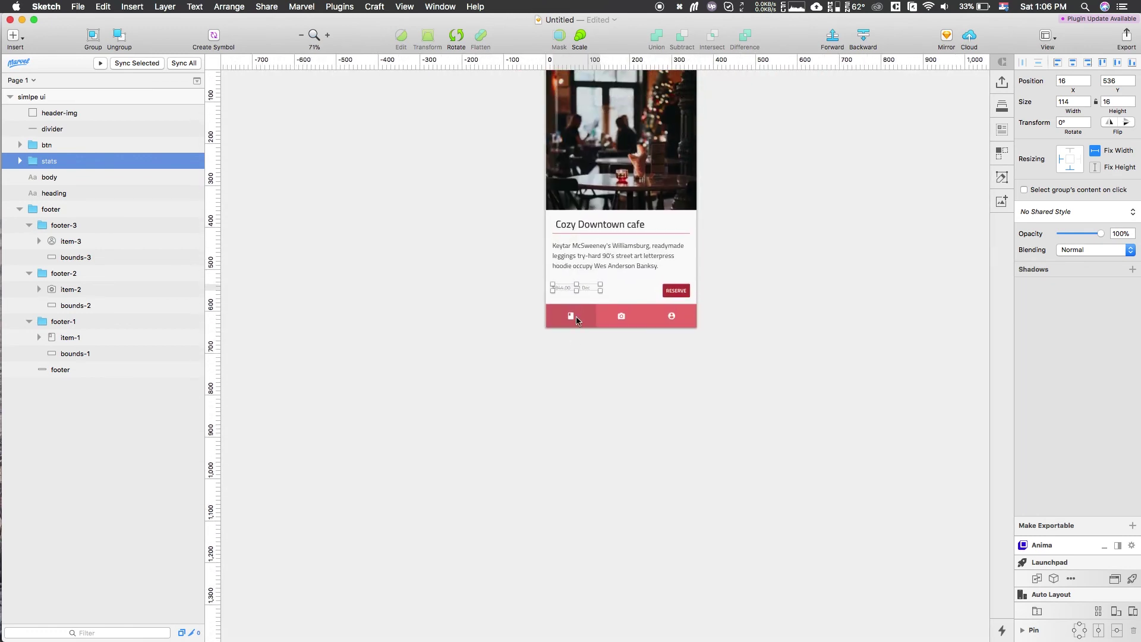
{"action": "scroll", "coordinate": [576, 316], "scroll_direction": "up", "scroll_amount": 3}
{"action": "scroll", "coordinate": [894, 205], "scroll_direction": "up", "scroll_amount": 3}
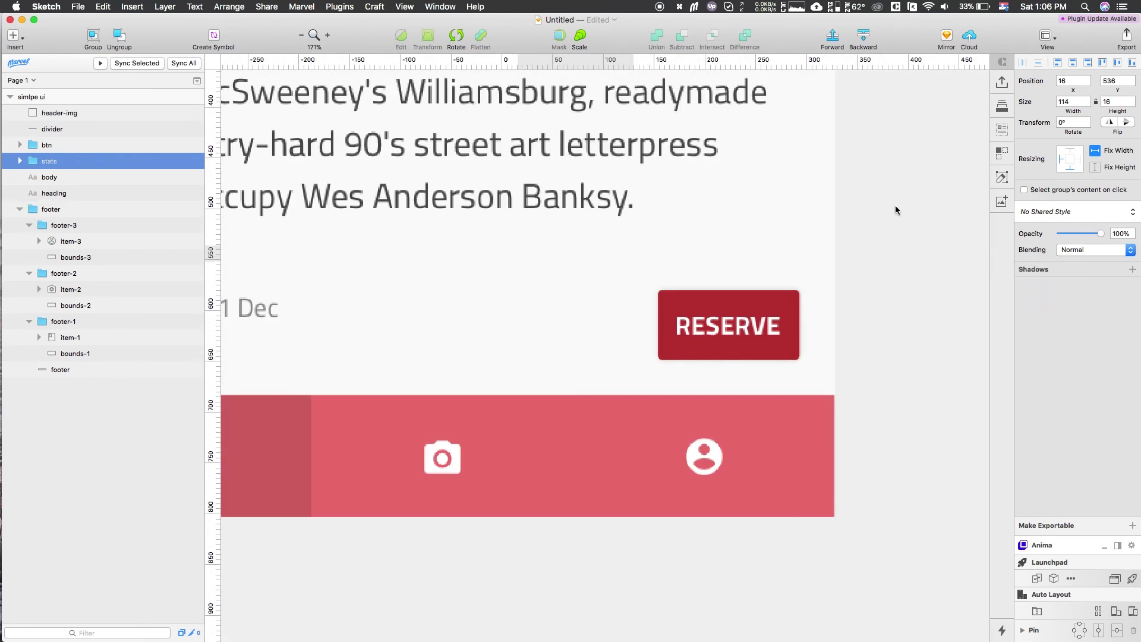
{"action": "left_click", "coordinate": [1094, 167]}
{"action": "scroll", "coordinate": [584, 277], "scroll_direction": "down", "scroll_amount": 10}
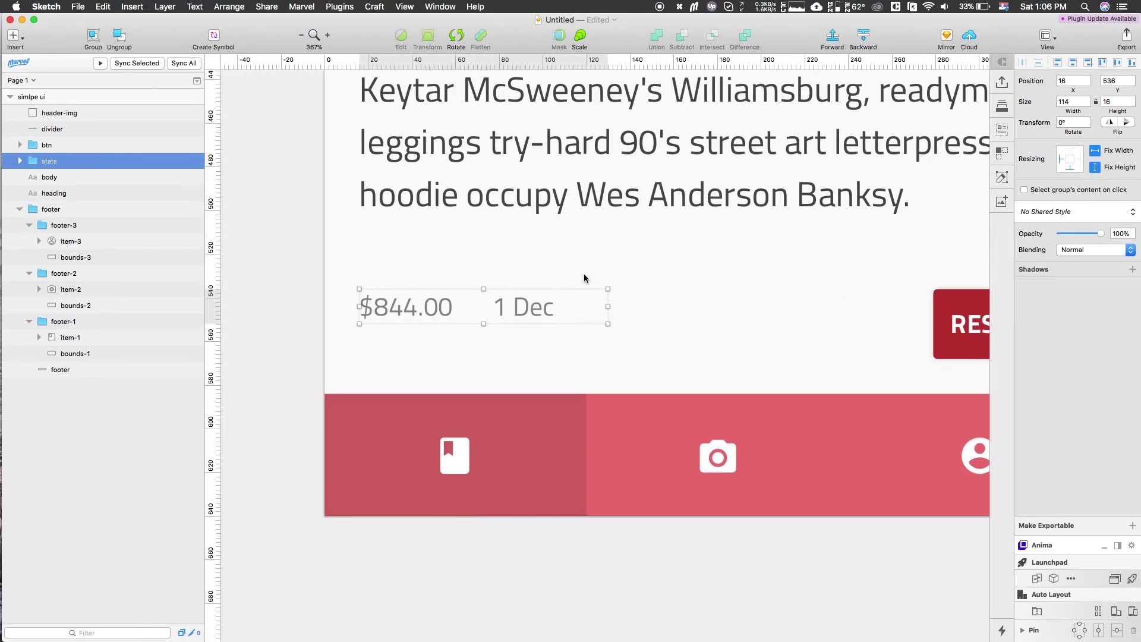
- Resize the artboard to the Material Design Desktop preset, 1280 × 850
{"action": "scroll", "coordinate": [520, 269], "scroll_direction": "down", "scroll_amount": 3}
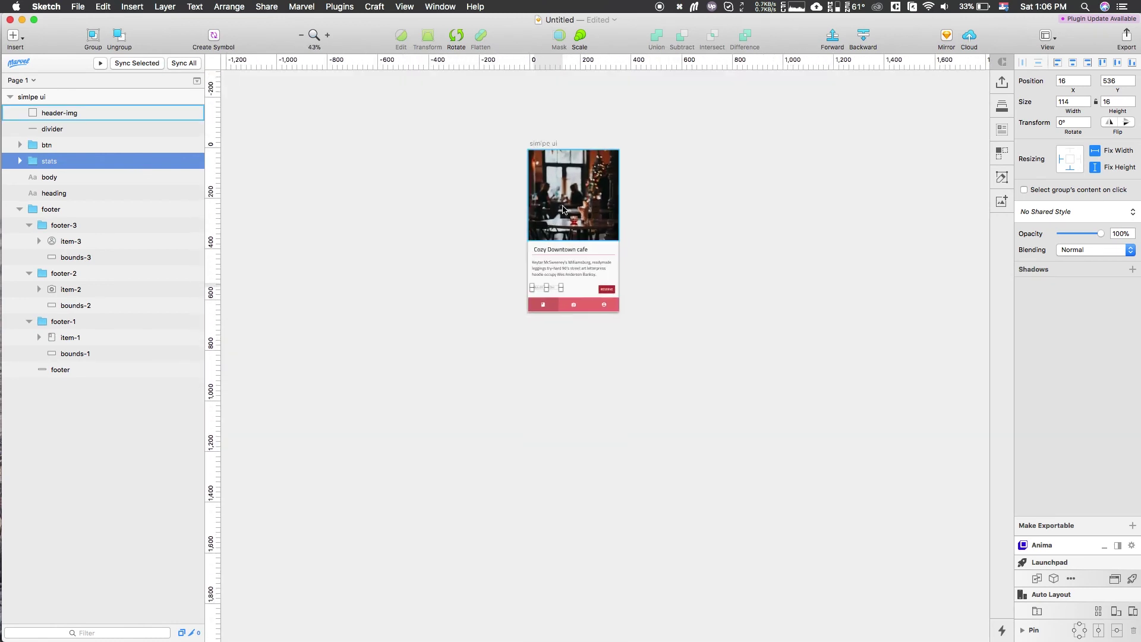
{"action": "left_click", "coordinate": [534, 146]}
{"action": "left_click", "coordinate": [1073, 105]}
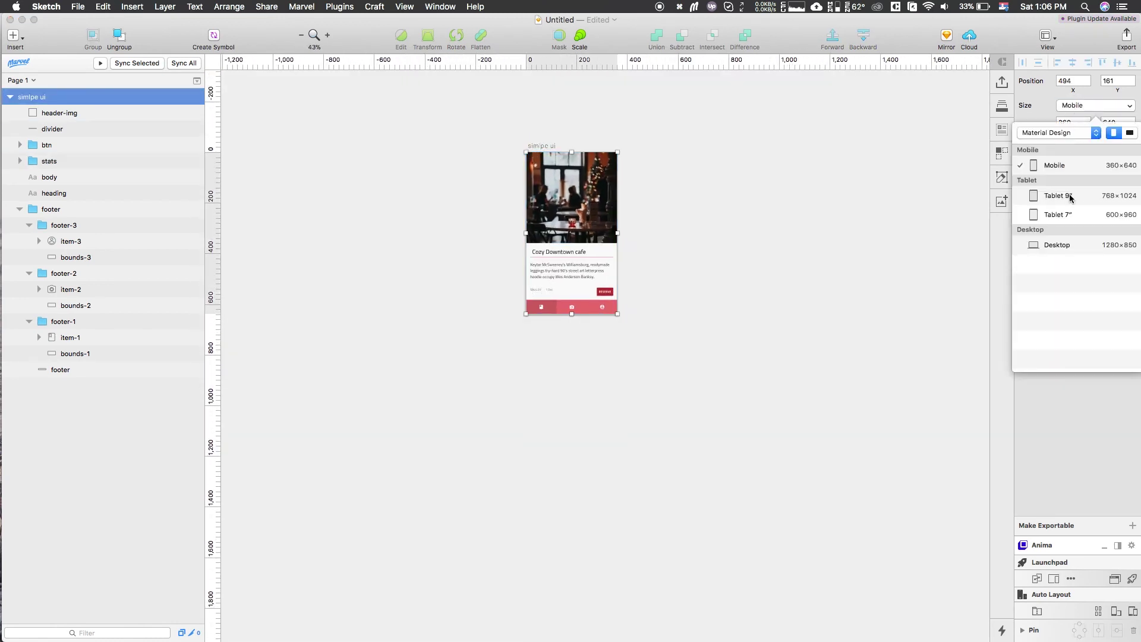
{"action": "left_click", "coordinate": [1053, 249]}
{"action": "left_click", "coordinate": [561, 341]}
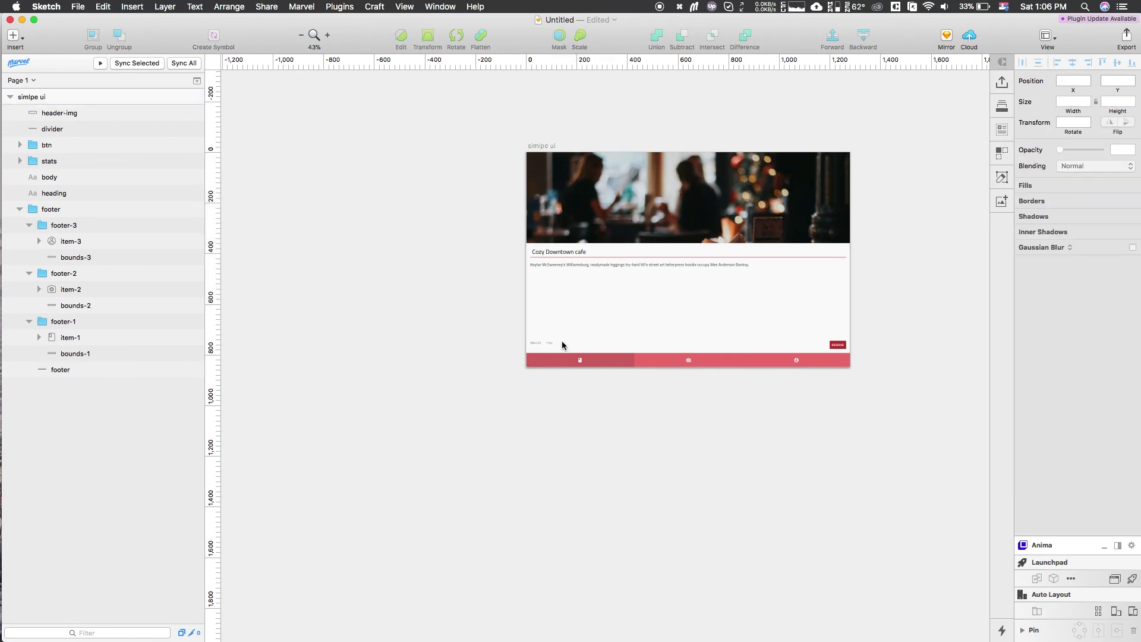
- Place a horizontal guide at y 746 along the upper edge of the stats group
{"action": "scroll", "coordinate": [561, 341], "scroll_direction": "up", "scroll_amount": 5}
{"action": "scroll", "coordinate": [498, 341], "scroll_direction": "up", "scroll_amount": 5}
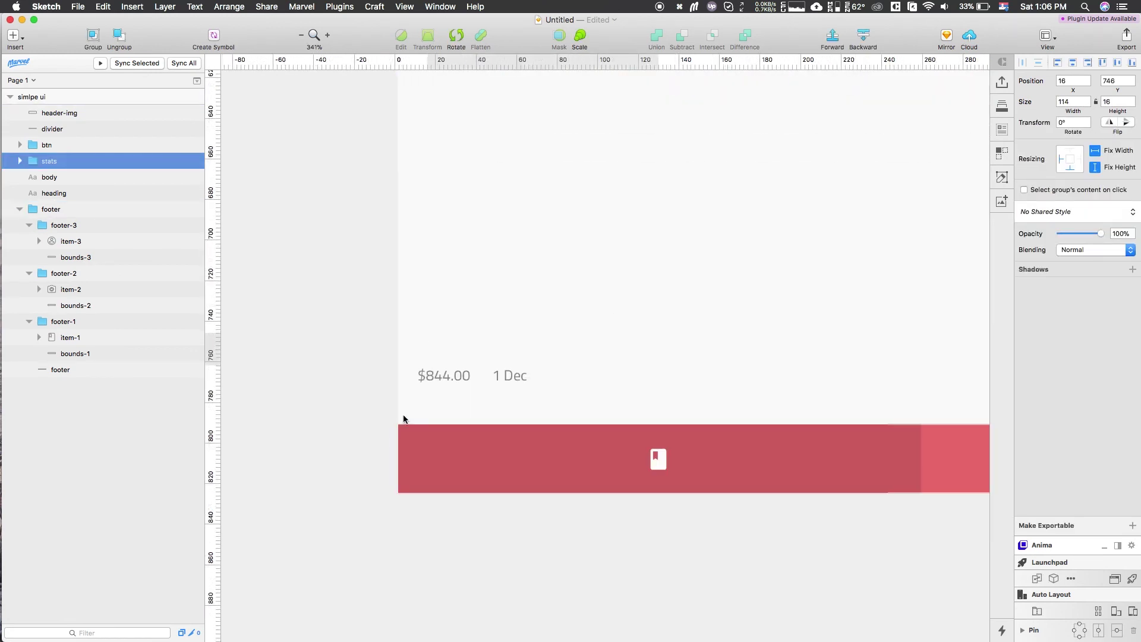
{"action": "scroll", "coordinate": [402, 420], "scroll_direction": "up", "scroll_amount": 2}
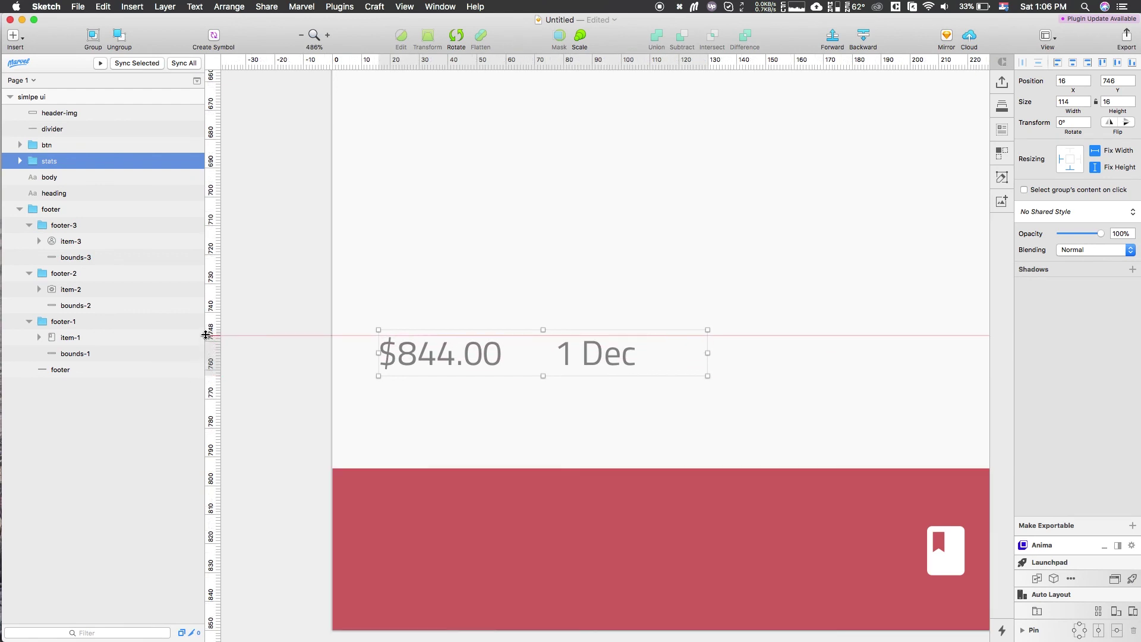
{"action": "scroll", "coordinate": [603, 308], "scroll_direction": "down", "scroll_amount": 4}
{"action": "scroll", "coordinate": [602, 308], "scroll_direction": "right", "scroll_amount": 5}
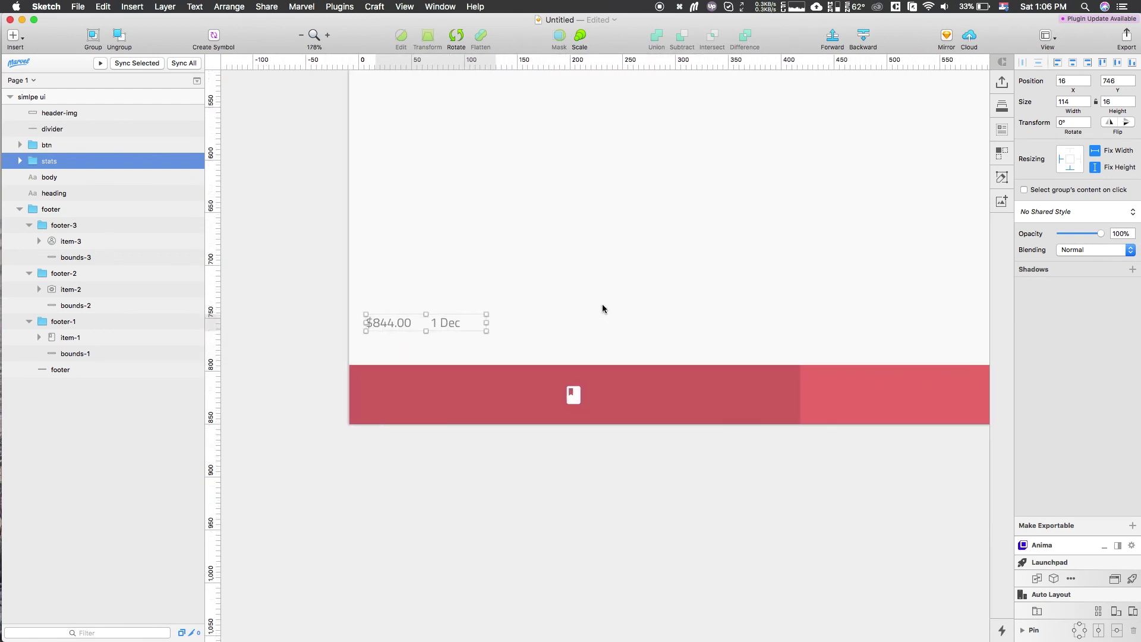
{"action": "left_click", "coordinate": [209, 316]}
- Compare the upper edges of the RESERVE button and the stats group against the horizontal guide
{"action": "scroll", "coordinate": [490, 313], "scroll_direction": "down", "scroll_amount": 3}
{"action": "scroll", "coordinate": [490, 312], "scroll_direction": "right", "scroll_amount": 5}
{"action": "scroll", "coordinate": [640, 315], "scroll_direction": "up", "scroll_amount": 5}
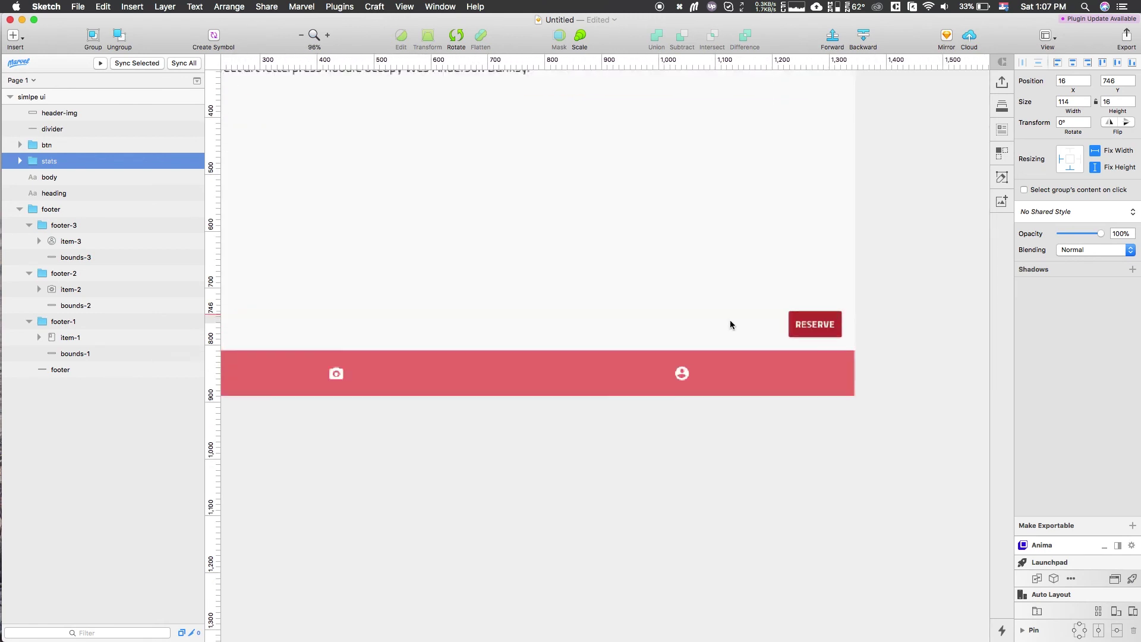
{"action": "left_click", "coordinate": [847, 313]}
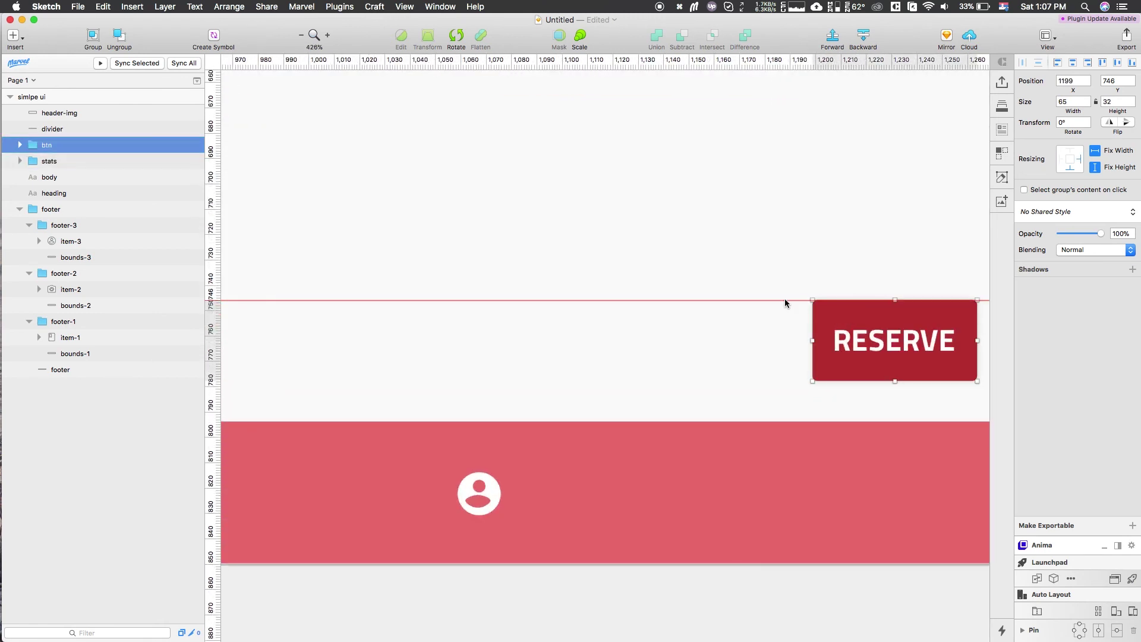
{"action": "left_click", "coordinate": [770, 329]}
{"action": "scroll", "coordinate": [769, 325], "scroll_direction": "down", "scroll_amount": 2}
{"action": "scroll", "coordinate": [768, 325], "scroll_direction": "left", "scroll_amount": 15}
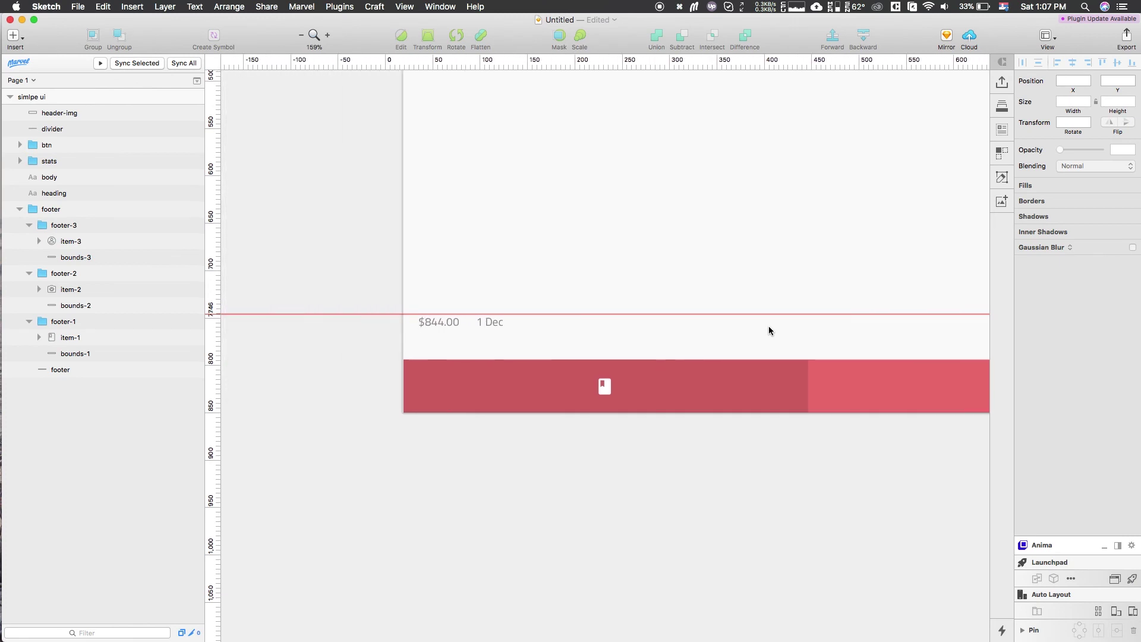
{"action": "left_click", "coordinate": [568, 325]}
- Remove the horizontal guide at y 746
{"action": "scroll", "coordinate": [559, 325], "scroll_direction": "down", "scroll_amount": 10}
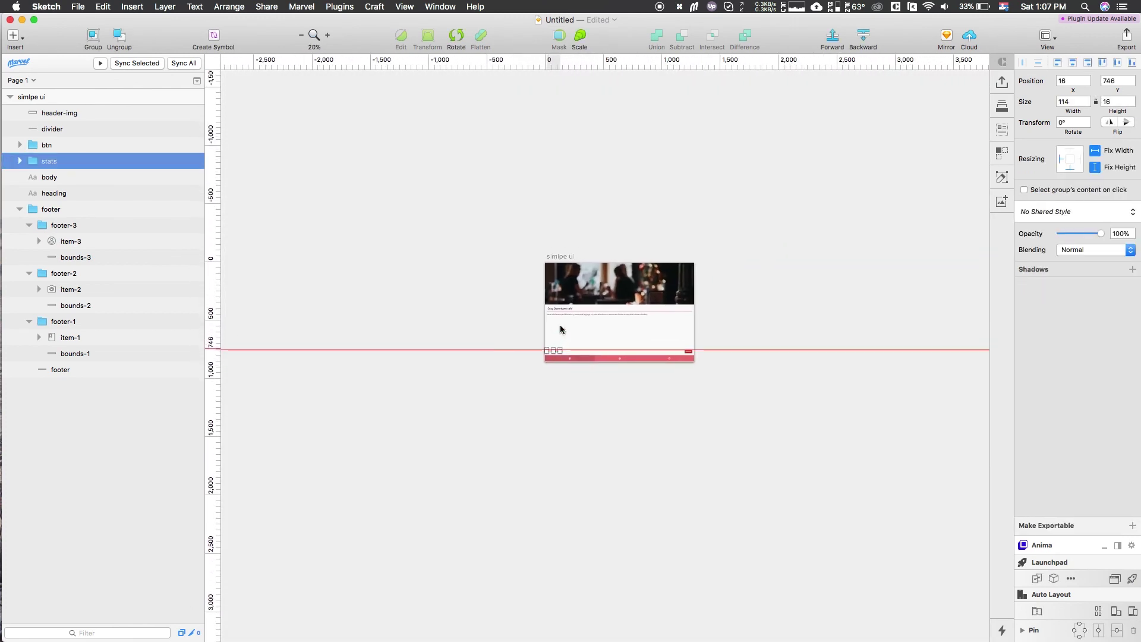
{"action": "scroll", "coordinate": [559, 326], "scroll_direction": "up", "scroll_amount": 5}
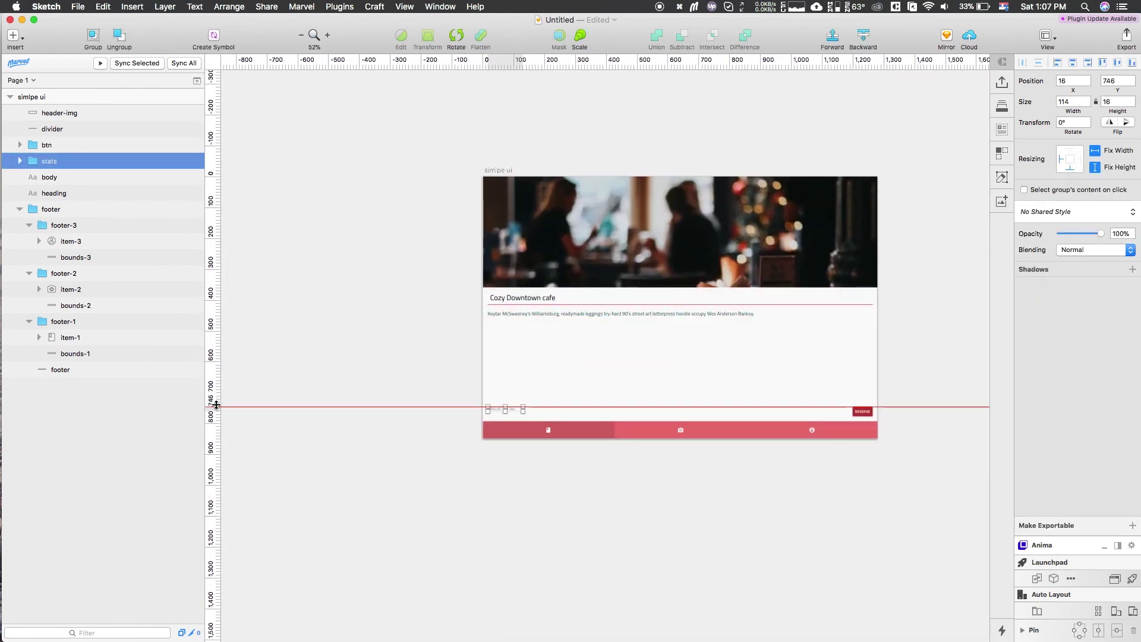
{"action": "right_click", "coordinate": [214, 407]}
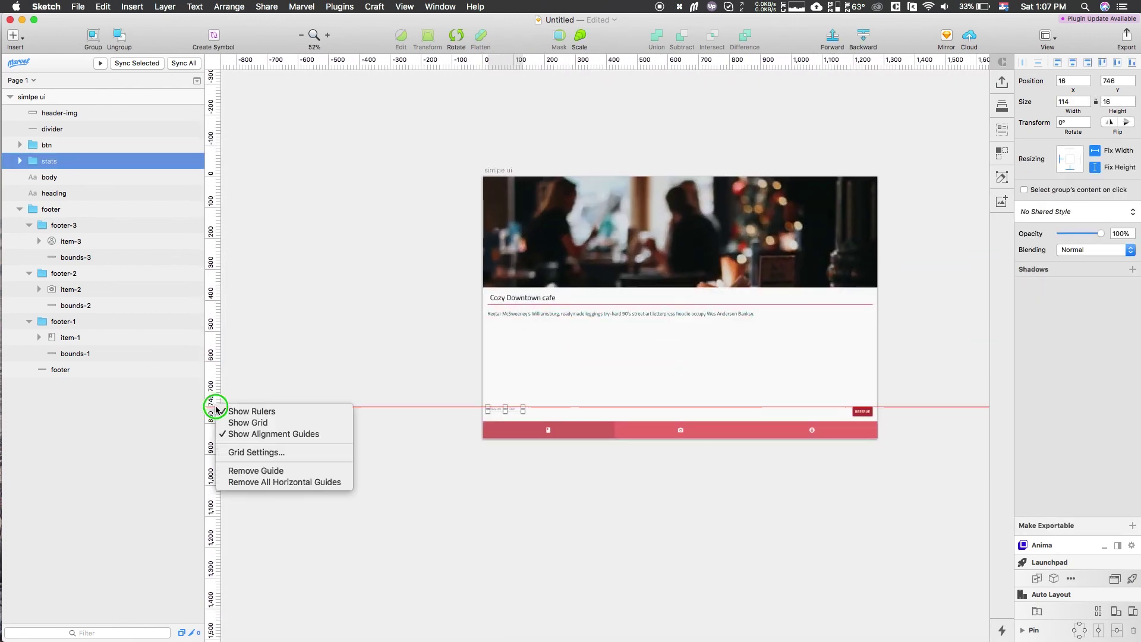
{"action": "left_click", "coordinate": [235, 470]}
- Resize the artboard to the Material Design Mobile preset
{"action": "left_click", "coordinate": [495, 172]}
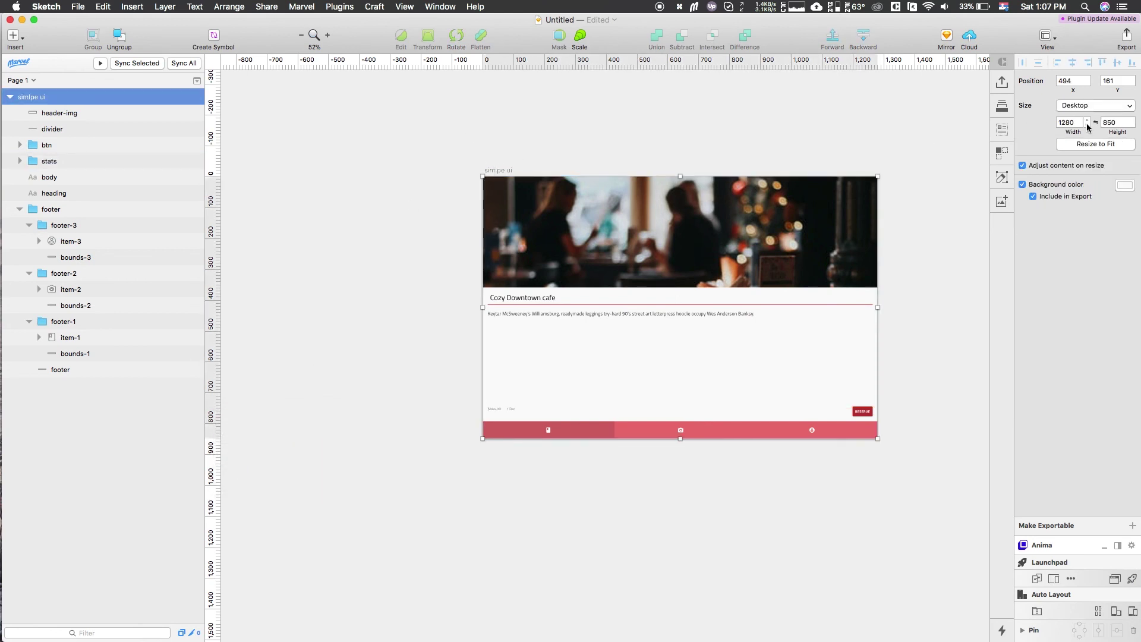
{"action": "left_click", "coordinate": [1085, 107]}
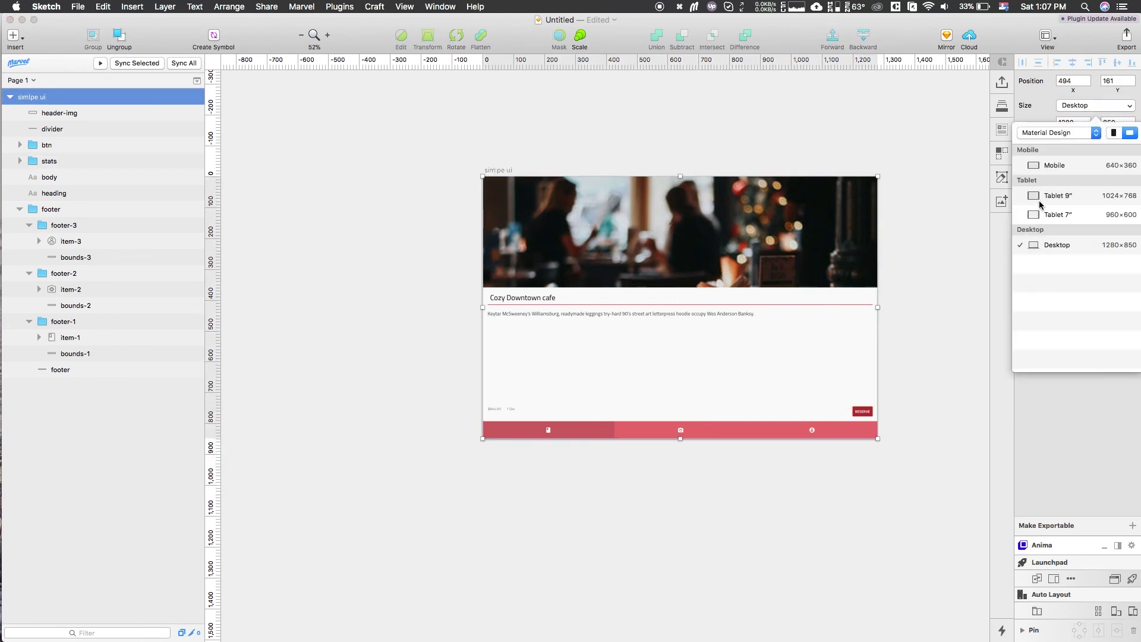
{"action": "left_click", "coordinate": [1050, 167]}
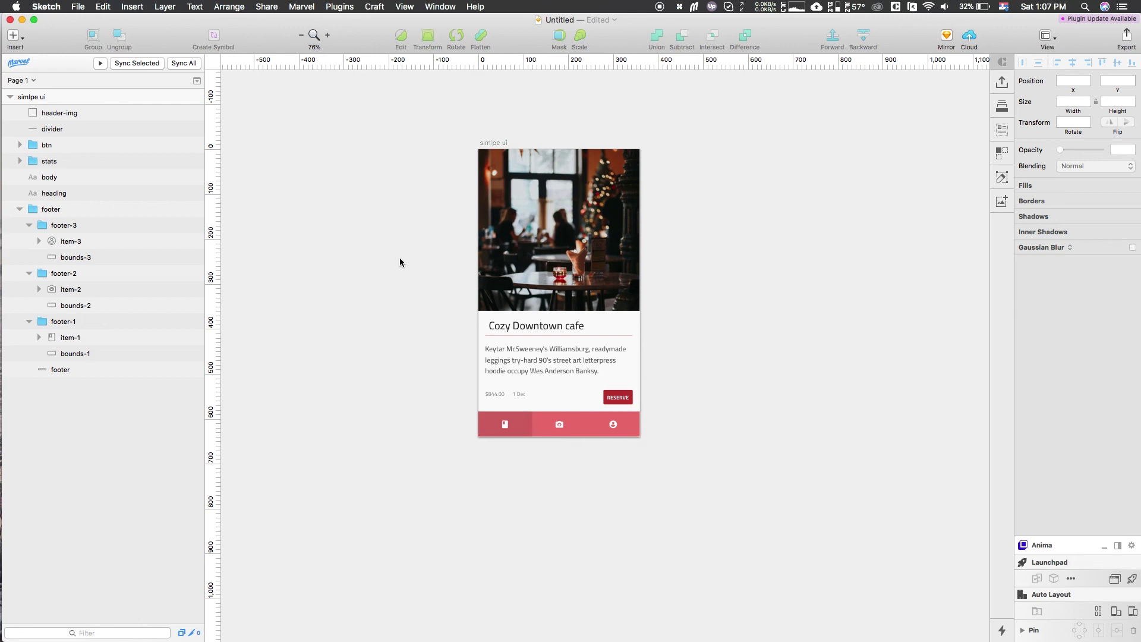
- Minimize the document window to reveal the desktop
{"action": "left_click", "coordinate": [22, 19]}
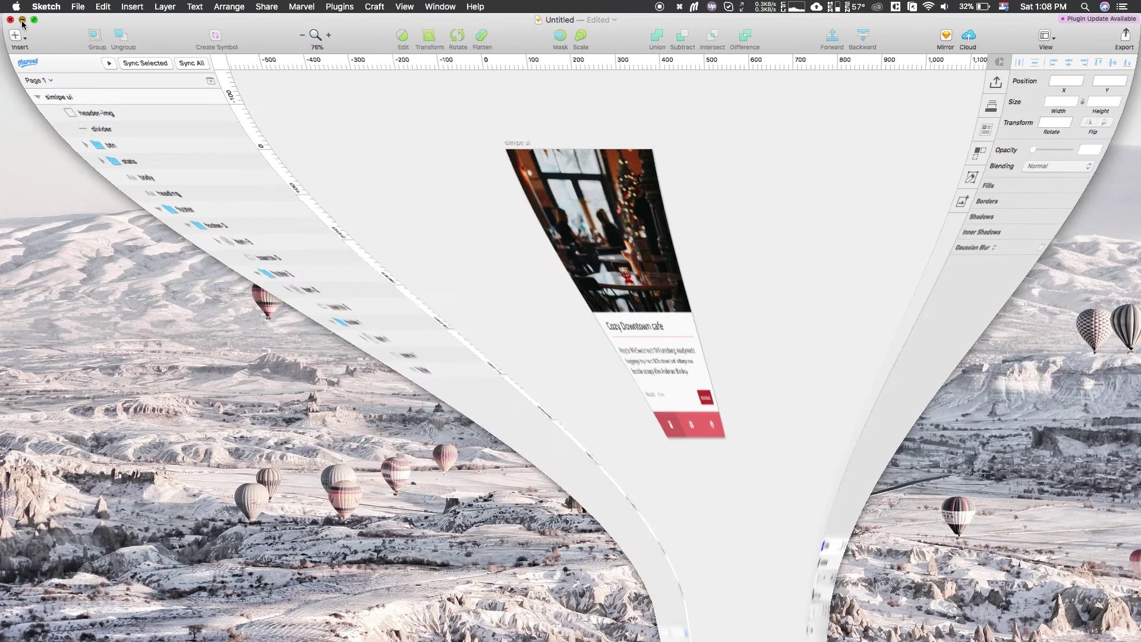
{"action": "left_click", "coordinate": [265, 185]}
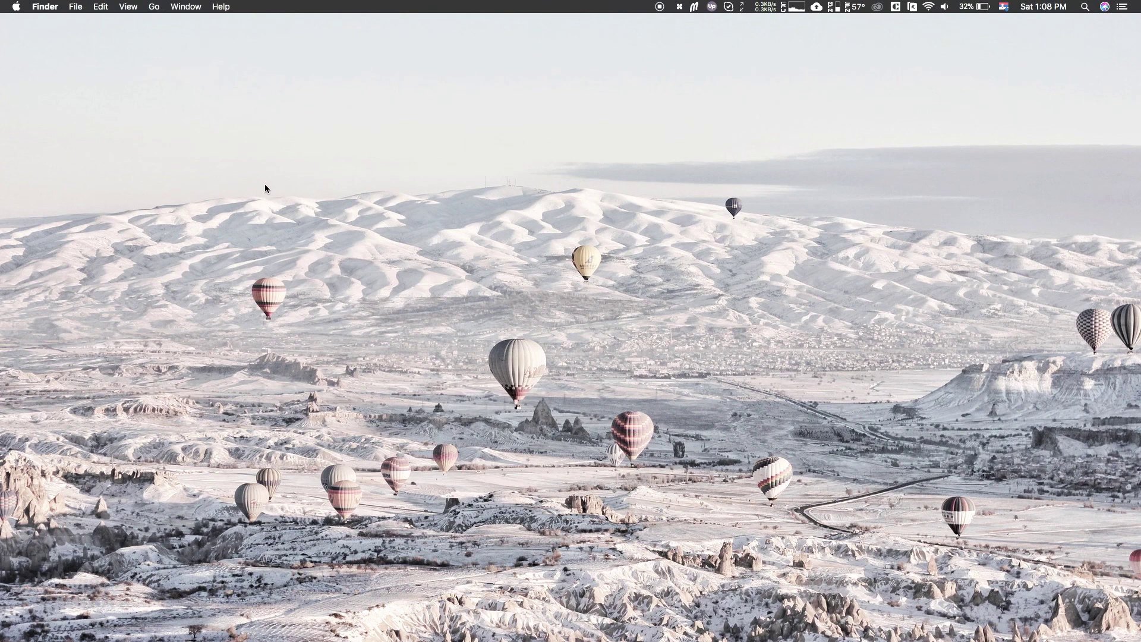